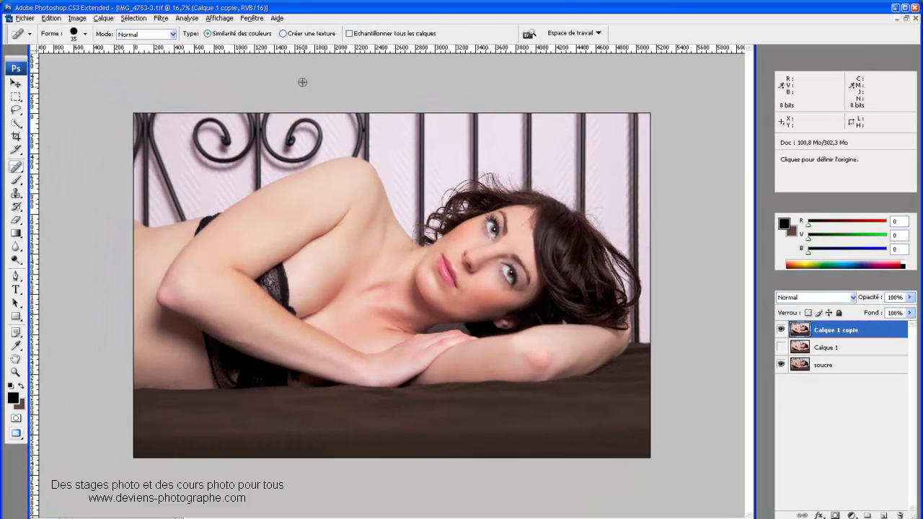
# Step: Fit the photo to the window and toggle 'Calque 1 copie' off, on, off to compare
pyautogui.hotkey('ctrl', '0')
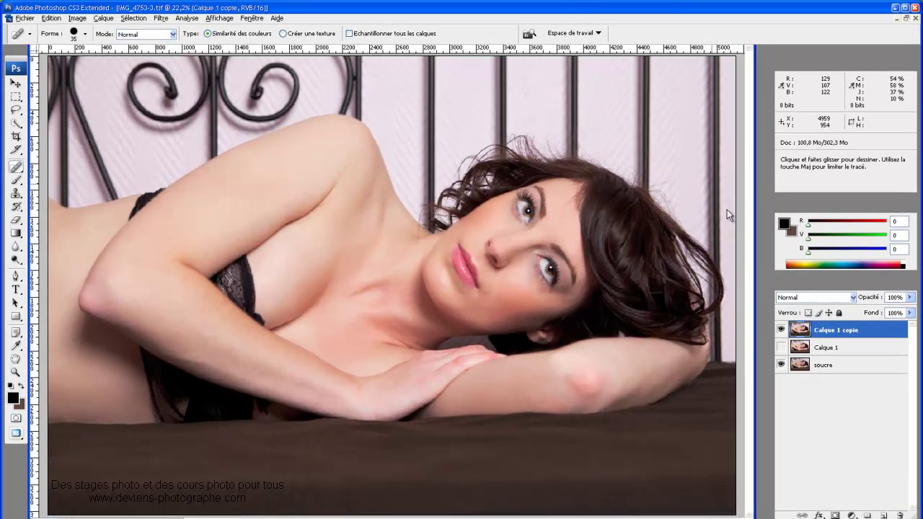
pyautogui.click(781, 330)
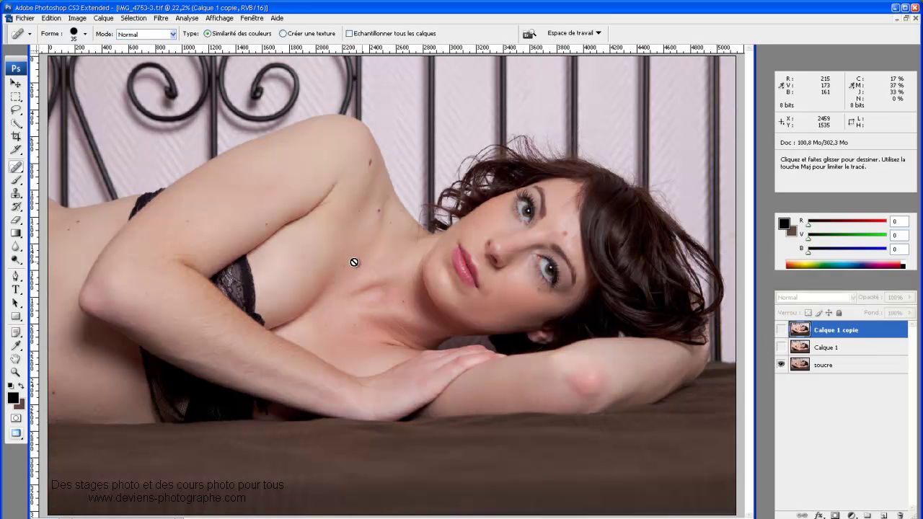
pyautogui.click(782, 331)
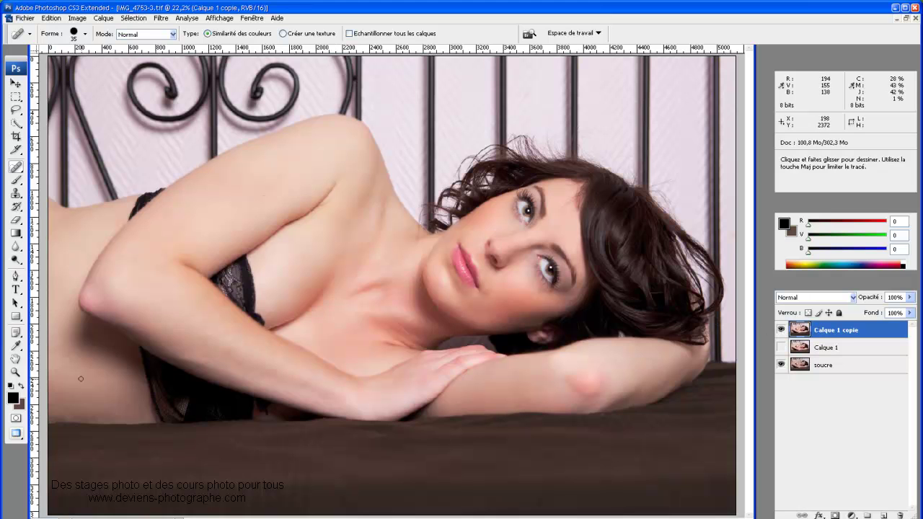
pyautogui.click(781, 330)
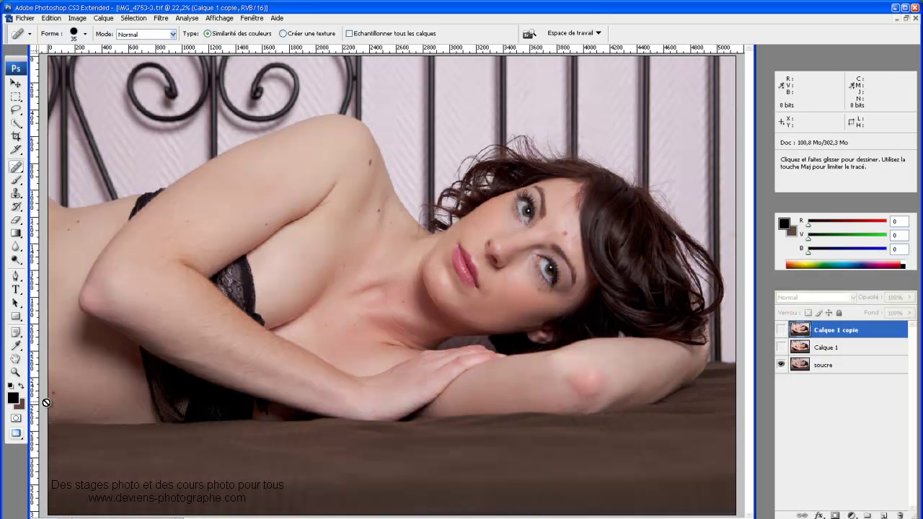
pyautogui.scroll(1, 64, 409)
pyautogui.scroll(3, 332, 303)
pyautogui.scroll(2, 331, 302)
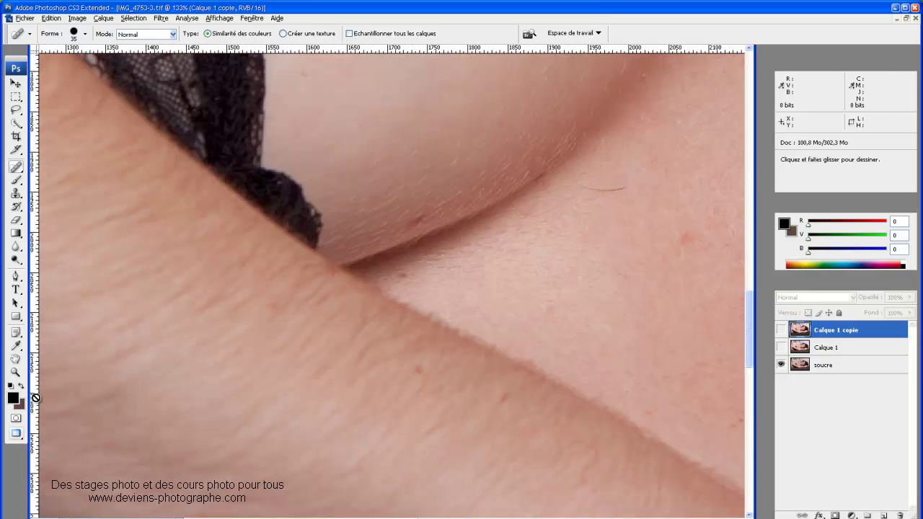
pyautogui.moveTo(752, 321)
pyautogui.mouseDown()
pyautogui.moveTo(752, 451)
pyautogui.moveTo(750, 372)
pyautogui.mouseUp()
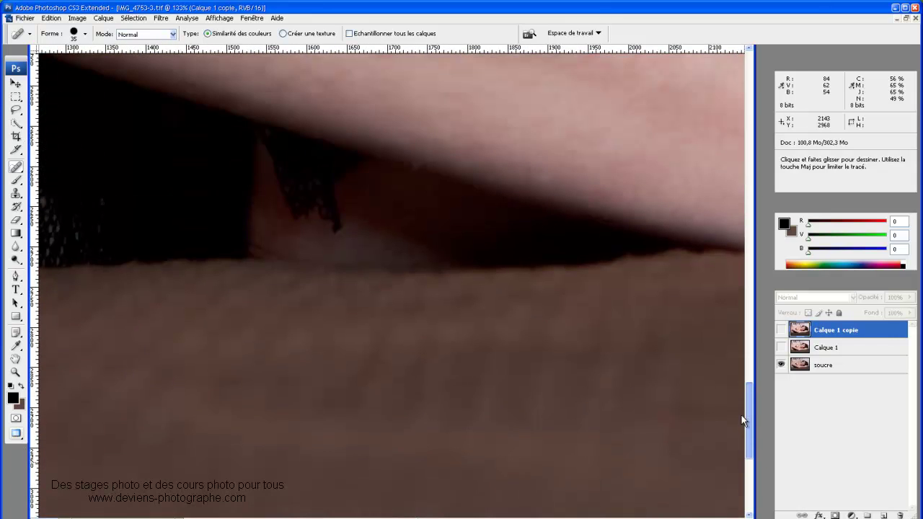
pyautogui.hscroll(-10, 170, 316)
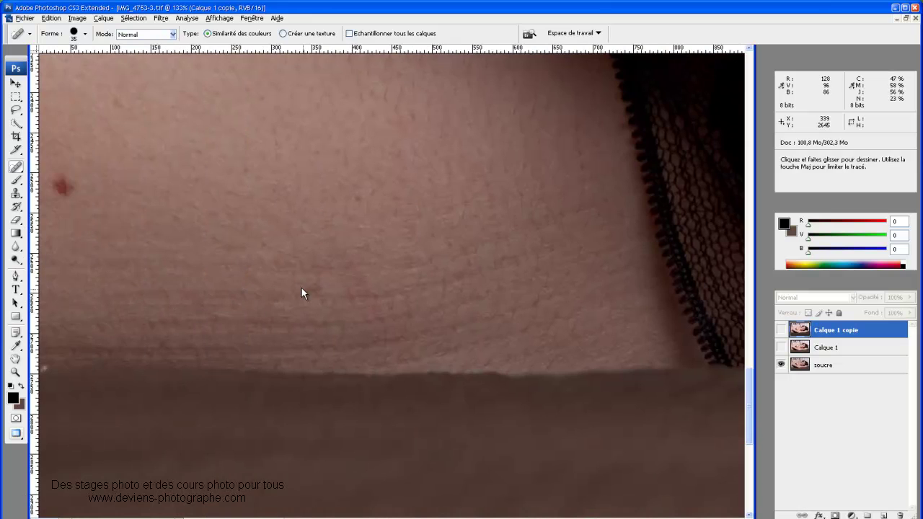
pyautogui.scroll(-5, 342, 267)
pyautogui.scroll(-2, 386, 250)
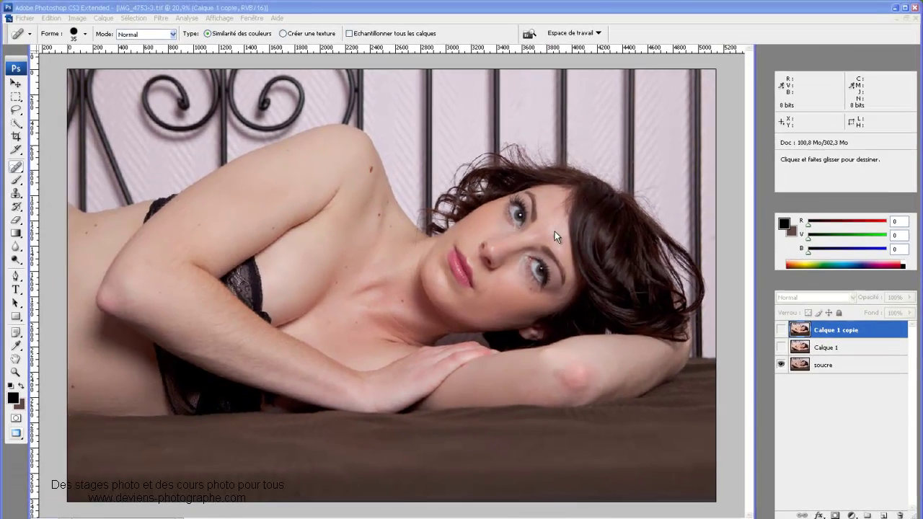
# Step: Zoom onto the eye, show 'Calque 1 copie' over it, then fit the whole photo on screen
pyautogui.moveTo(387, 147); pyautogui.dragTo(563, 264)
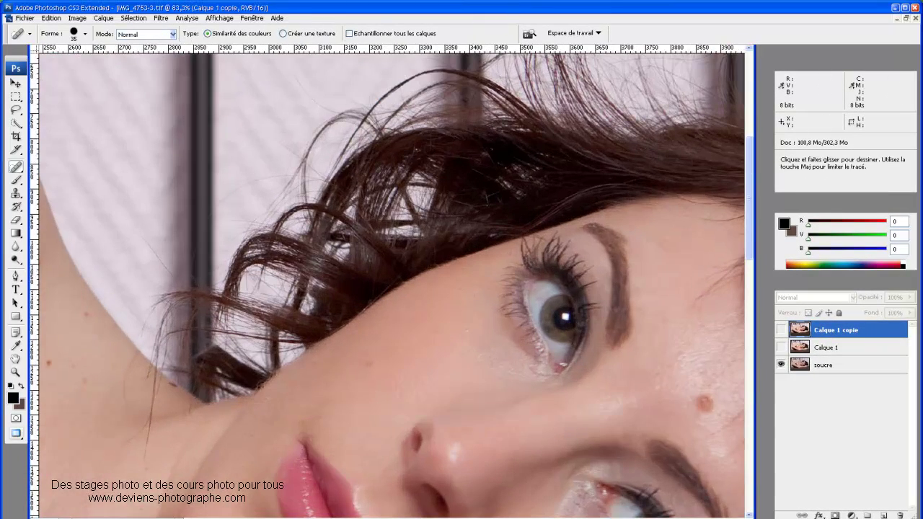
pyautogui.moveTo(505, 404); pyautogui.dragTo(372, 327)
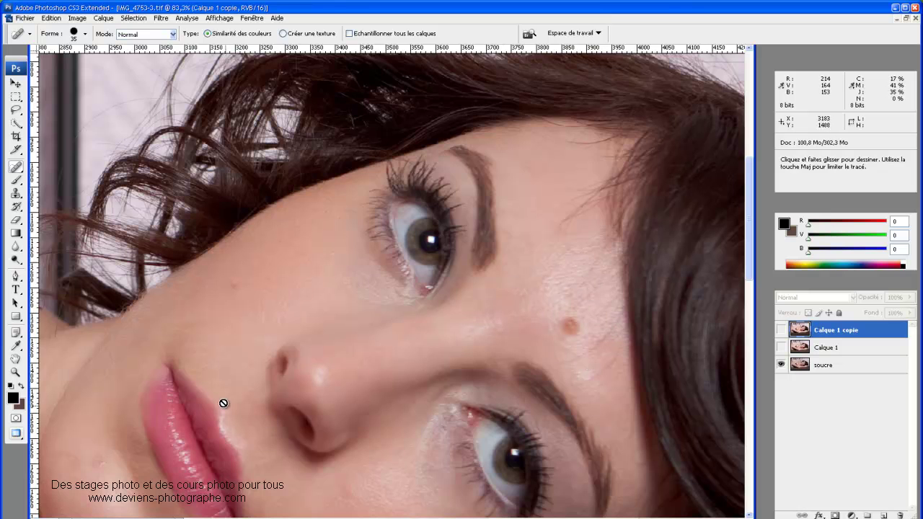
pyautogui.scroll(-2, 227, 392)
pyautogui.scroll(-2, 241, 381)
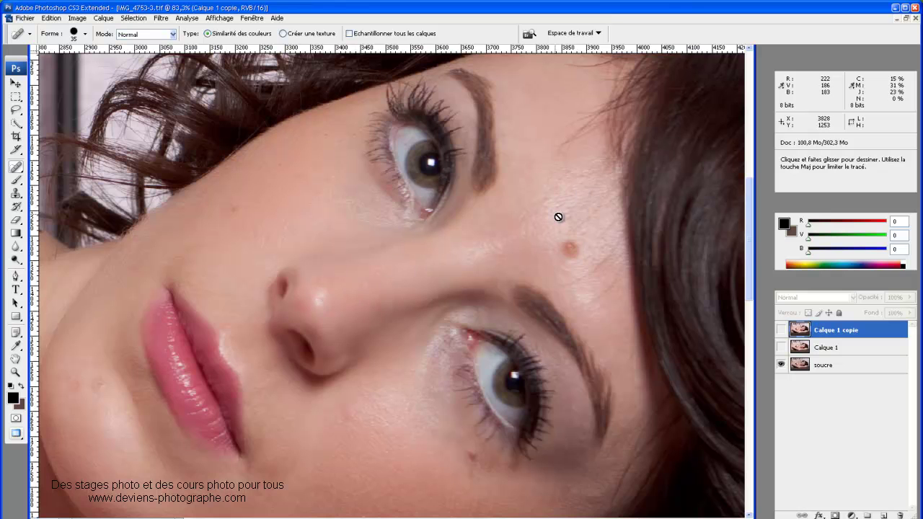
pyautogui.click(781, 331)
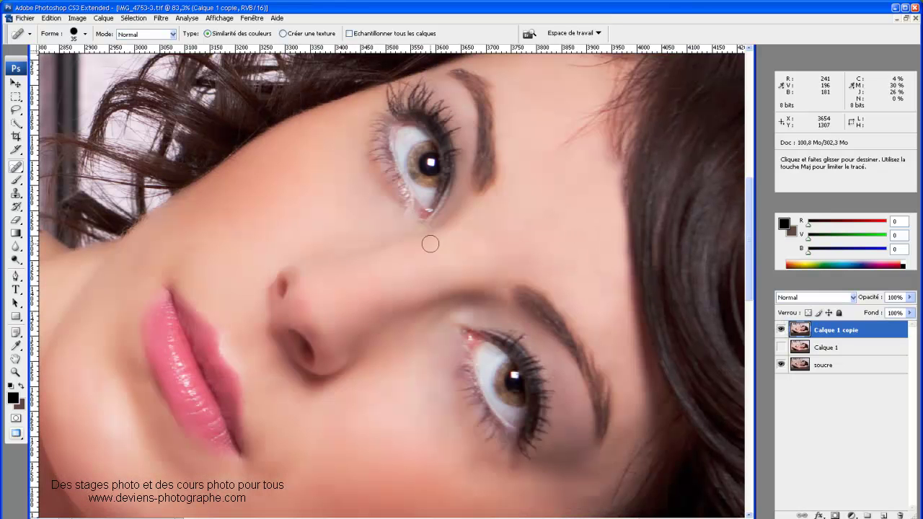
pyautogui.scroll(-5, 500, 271)
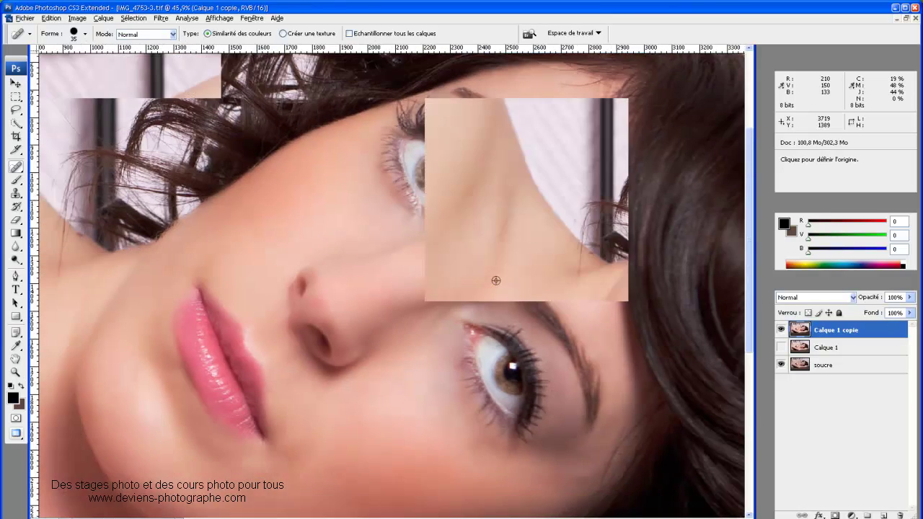
pyautogui.hotkey('ctrl', '0')
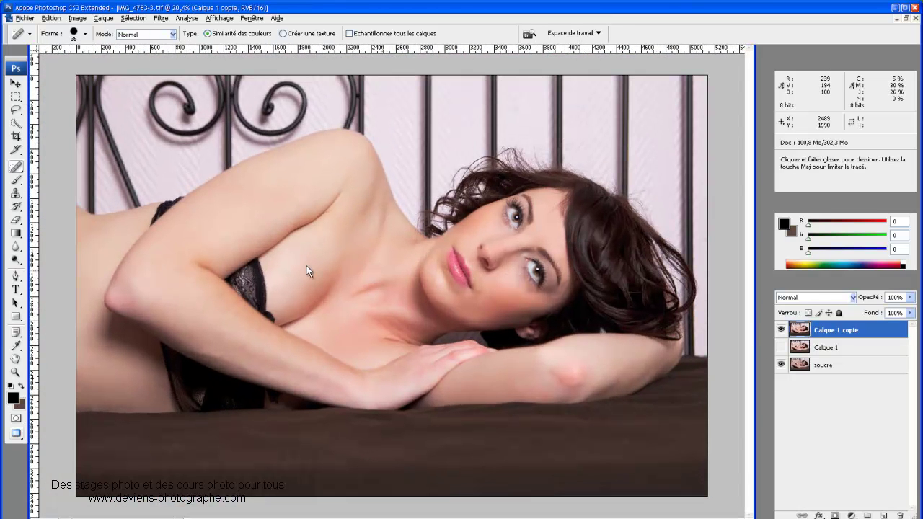
# Step: Toggle 'Calque 1 copie' on and off repeatedly to compare retouched and original skin
pyautogui.click(780, 330)
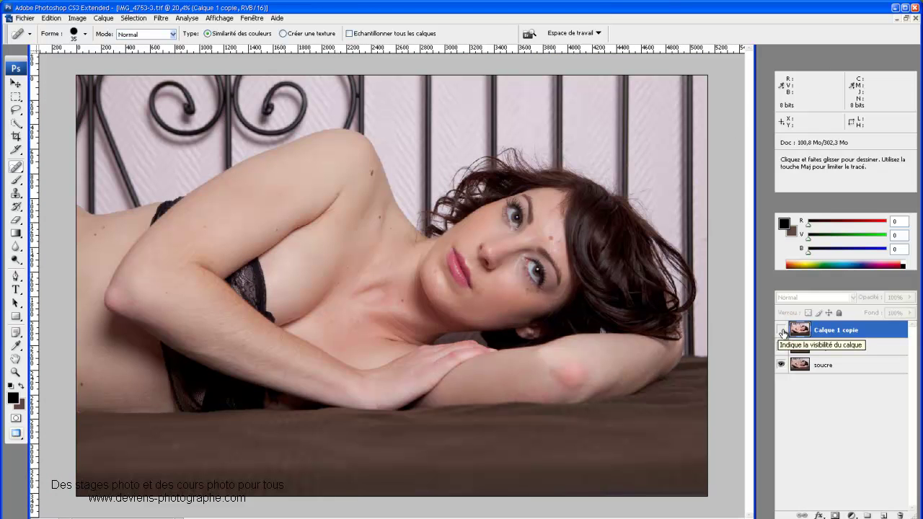
pyautogui.scroll(2, 124, 286)
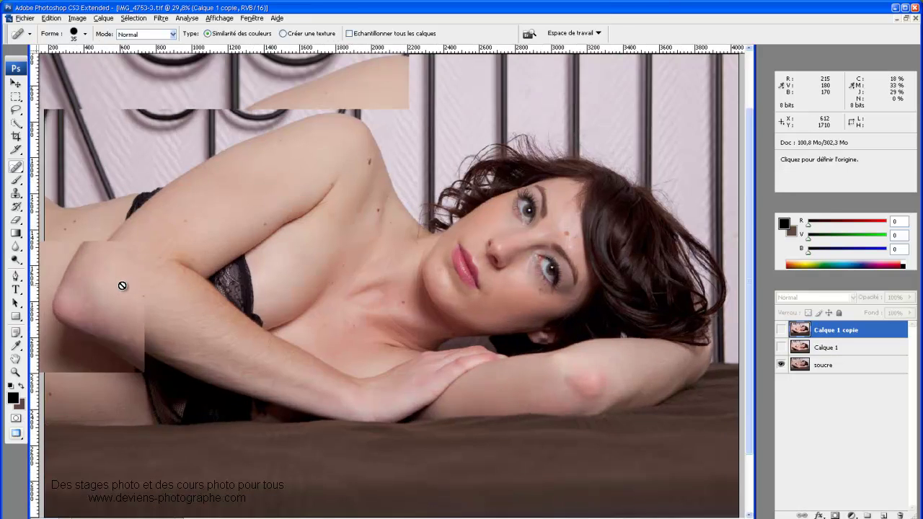
pyautogui.scroll(3, 114, 285)
pyautogui.scroll(-1, 130, 285)
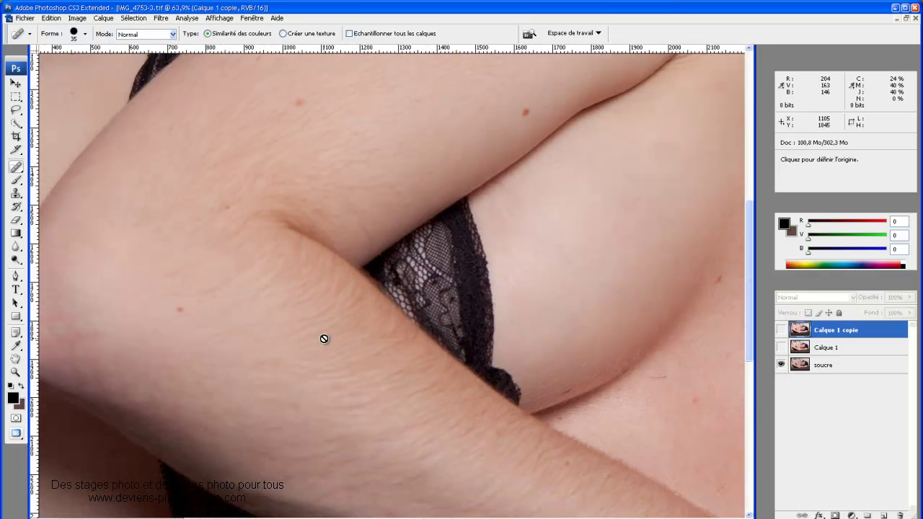
pyautogui.scroll(-3, 323, 339)
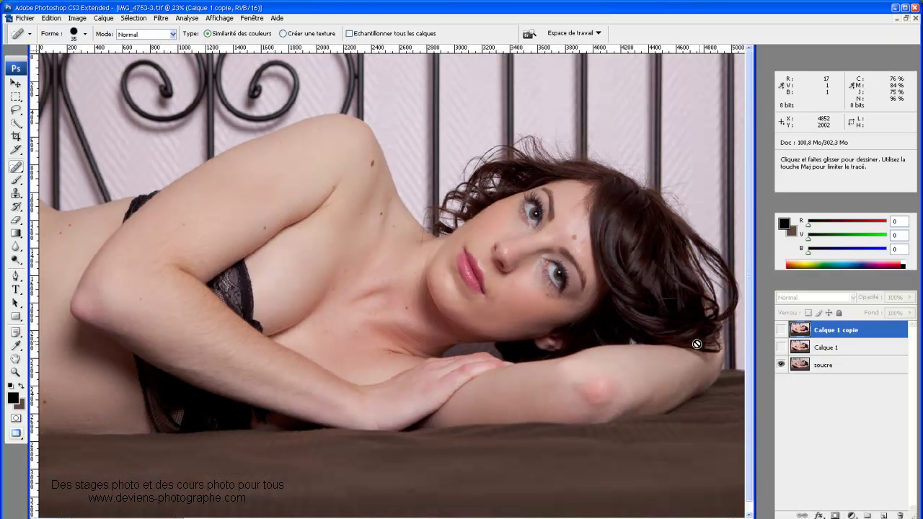
pyautogui.click(781, 331)
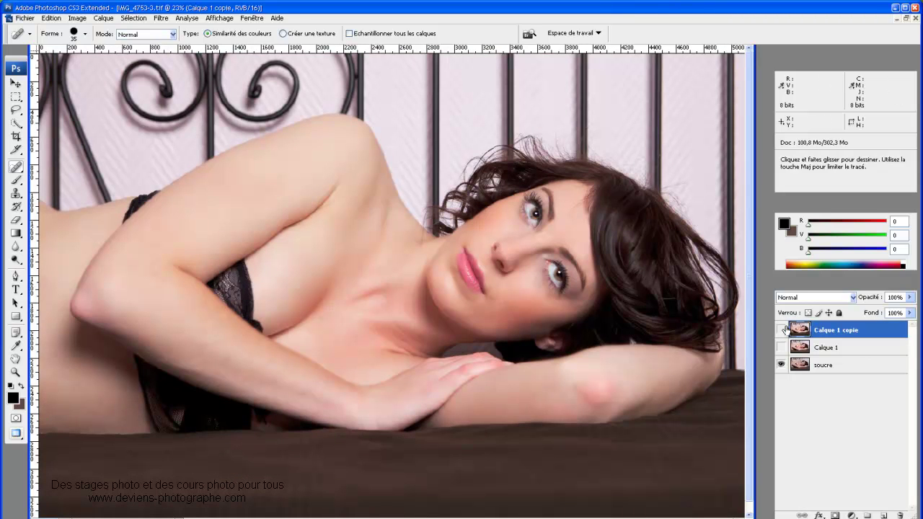
pyautogui.click(780, 330)
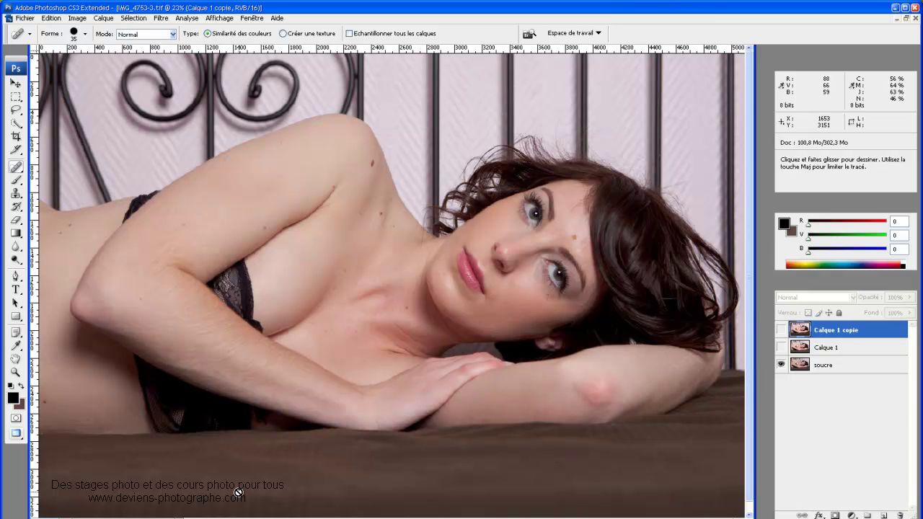
pyautogui.click(780, 330)
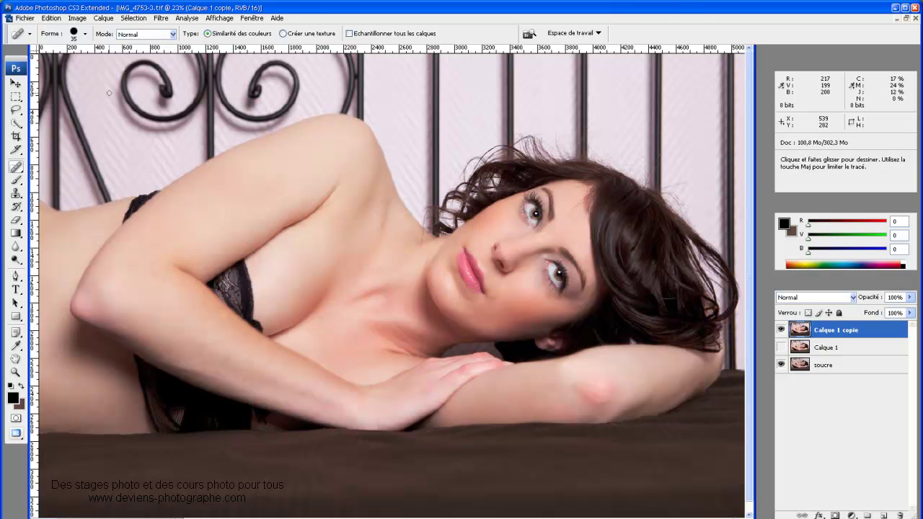
# Step: Finish comparing with 'Calque 1 copie' hidden and make the 'soucre' layer active
pyautogui.click(779, 331)
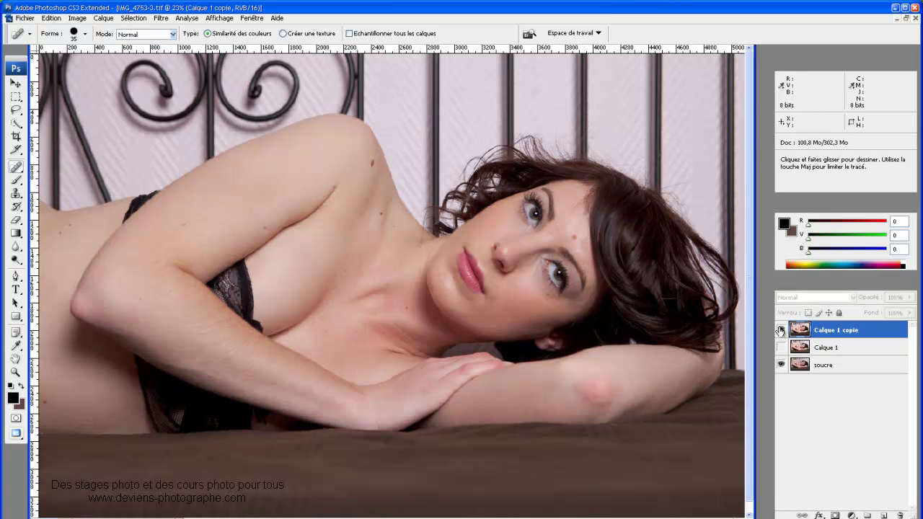
pyautogui.click(780, 331)
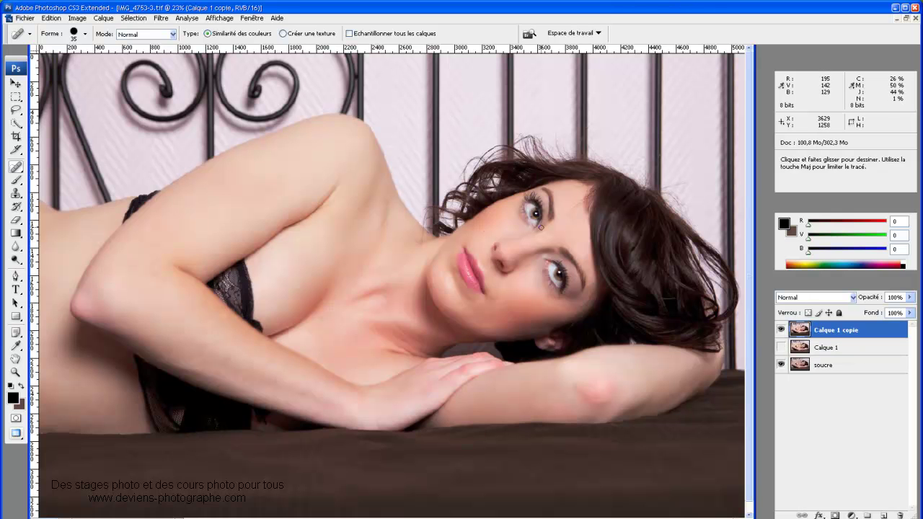
pyautogui.click(780, 330)
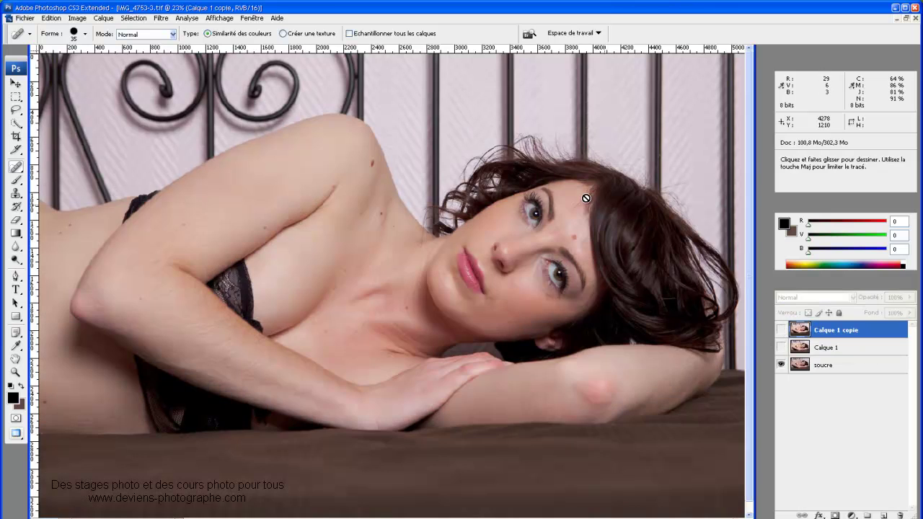
pyautogui.click(780, 330)
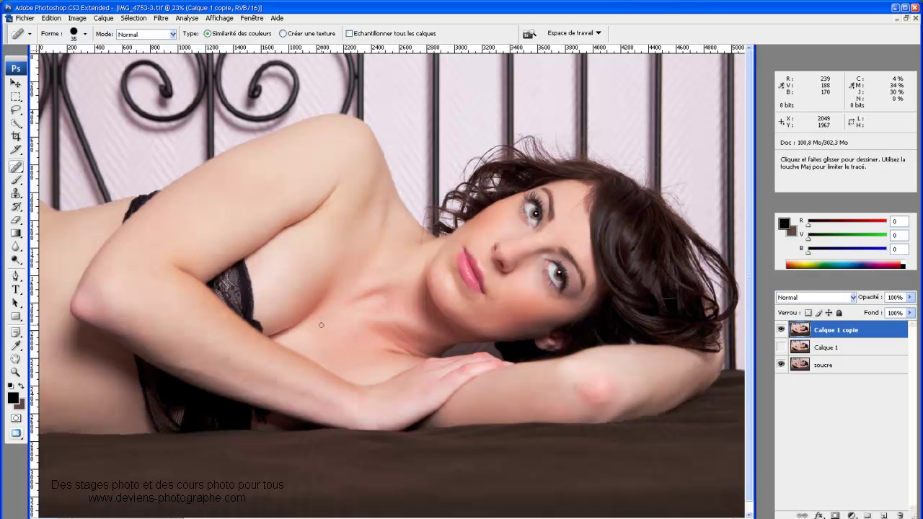
pyautogui.click(781, 330)
pyautogui.click(808, 367)
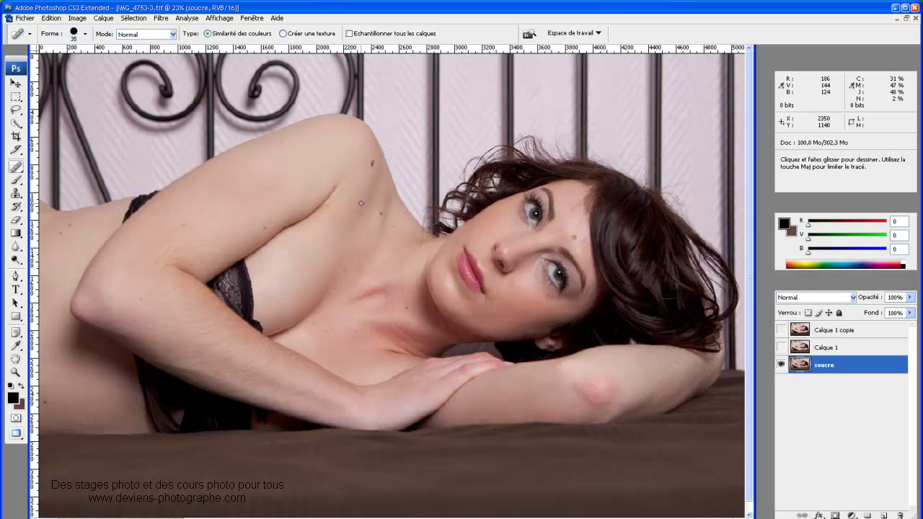
# Step: Zoom to 160% on the chest and try the Healing Brush, dismissing its missing-source warning
pyautogui.scroll(2, 381, 198)
pyautogui.scroll(2, 380, 198)
pyautogui.scroll(3, 381, 197)
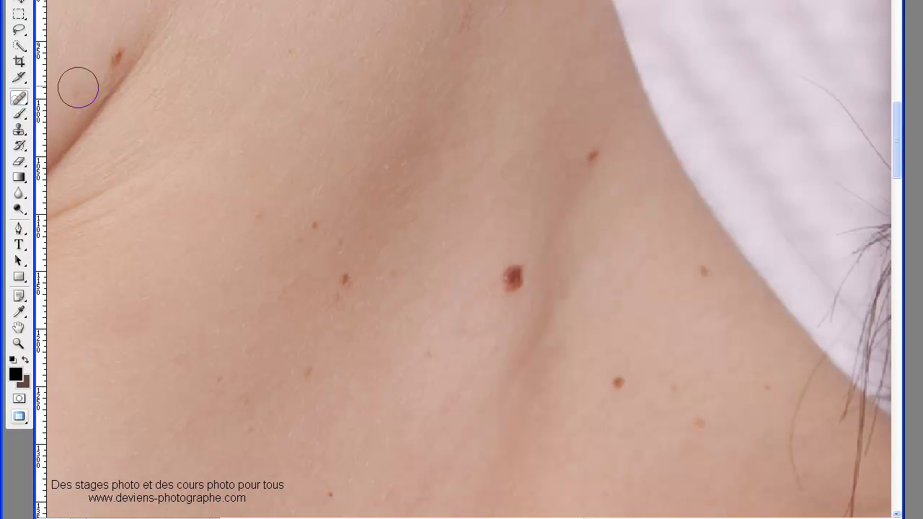
pyautogui.click(15, 103)
pyautogui.rightClick(18, 103)
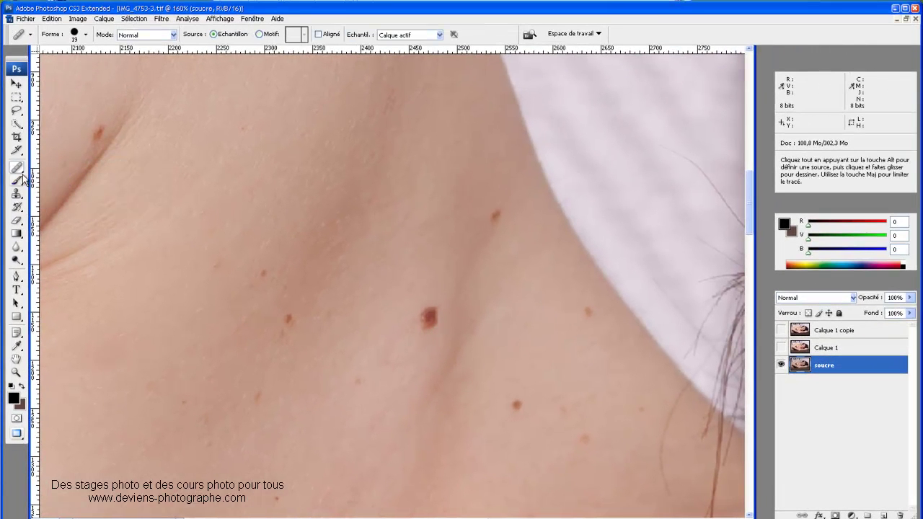
pyautogui.click(290, 316)
pyautogui.click(540, 220)
pyautogui.rightClick(22, 172)
# Step: Switch to the Spot Healing Brush in Normal mode and heal the small mole left of the dark mole
pyautogui.click(65, 168)
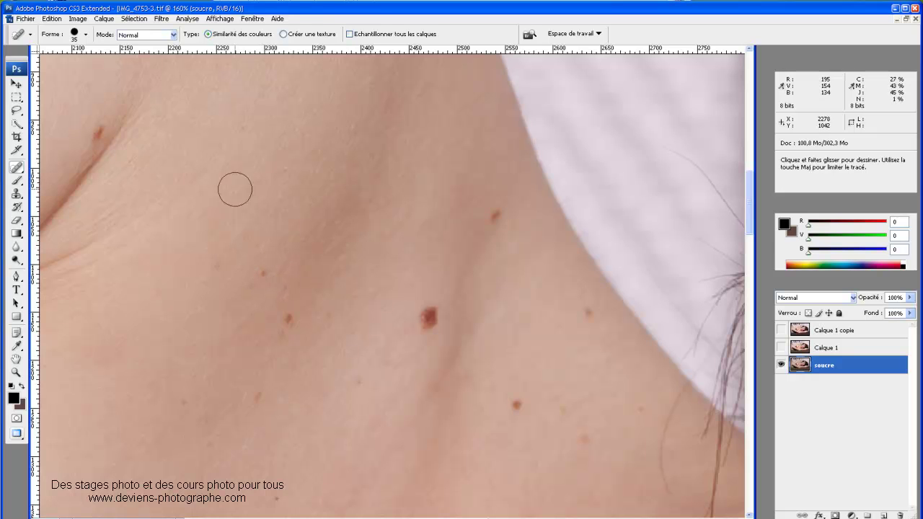
pyautogui.click(86, 36)
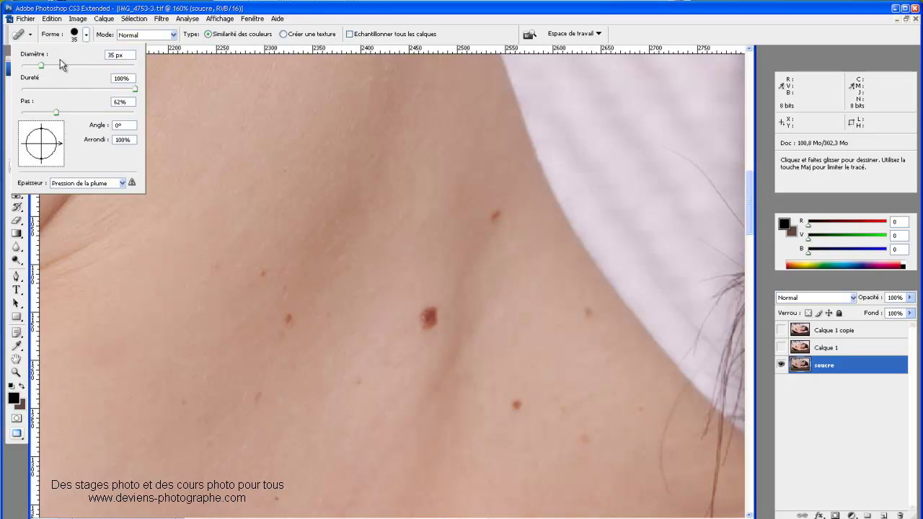
pyautogui.click(173, 35)
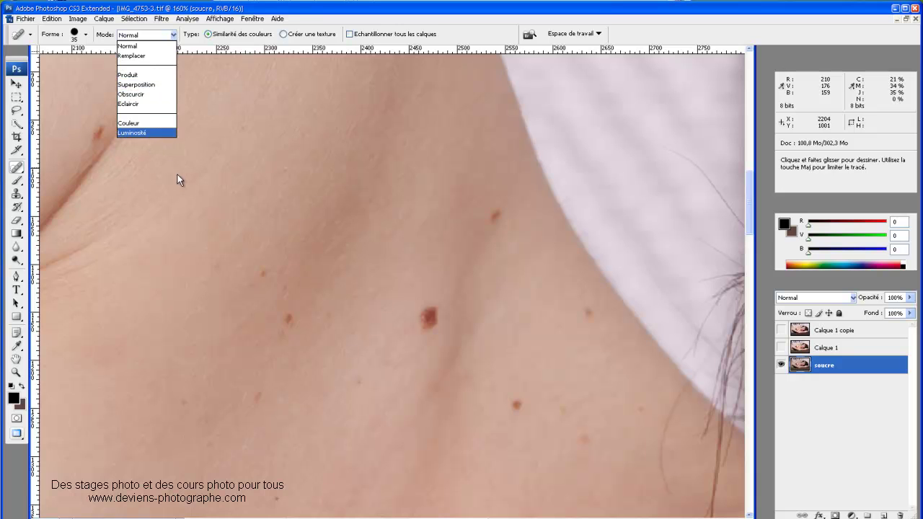
pyautogui.click(264, 274)
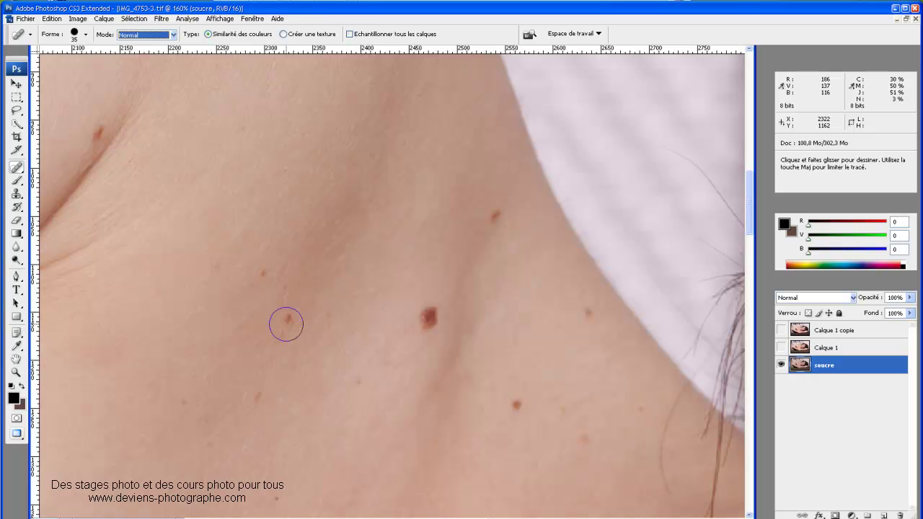
pyautogui.click(286, 325)
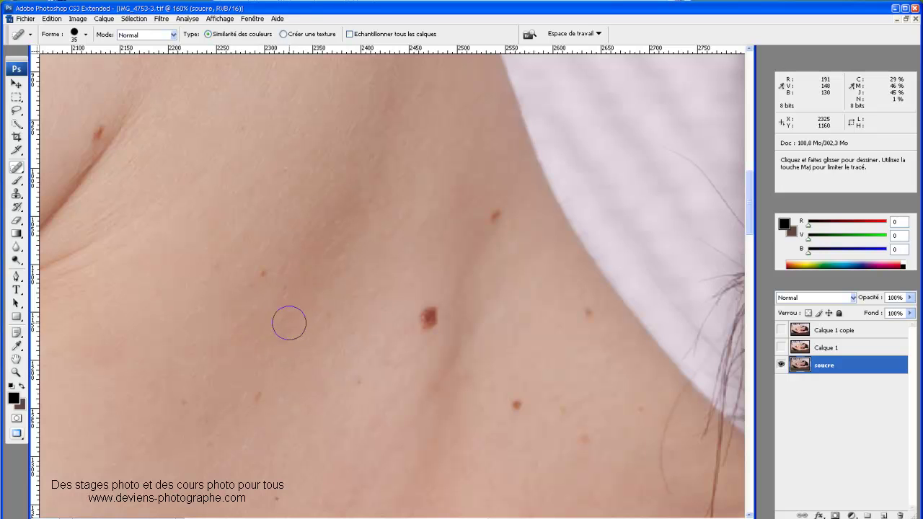
# Step: Heal the small skin spots, the large dark central mole and the lower-right spots
pyautogui.click(264, 269)
pyautogui.click(281, 292)
pyautogui.click(209, 268)
pyautogui.click(279, 495)
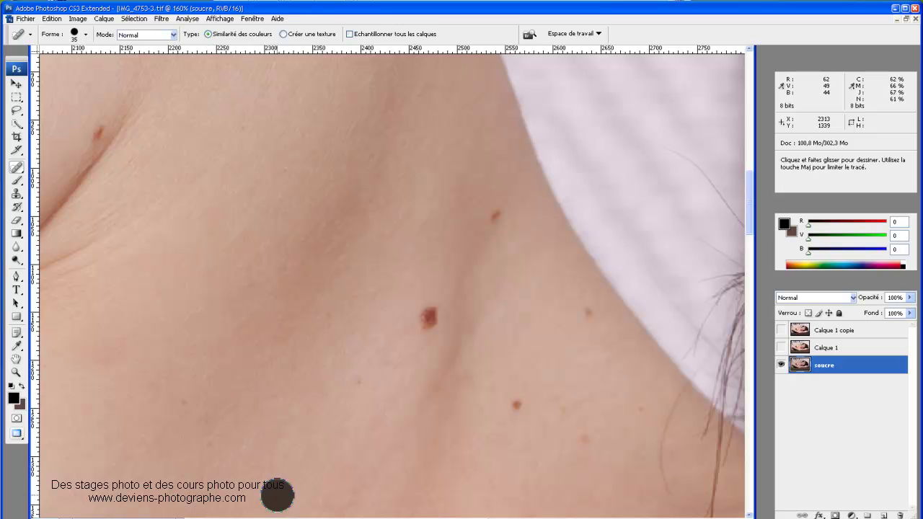
pyautogui.click(351, 382)
pyautogui.click(426, 318)
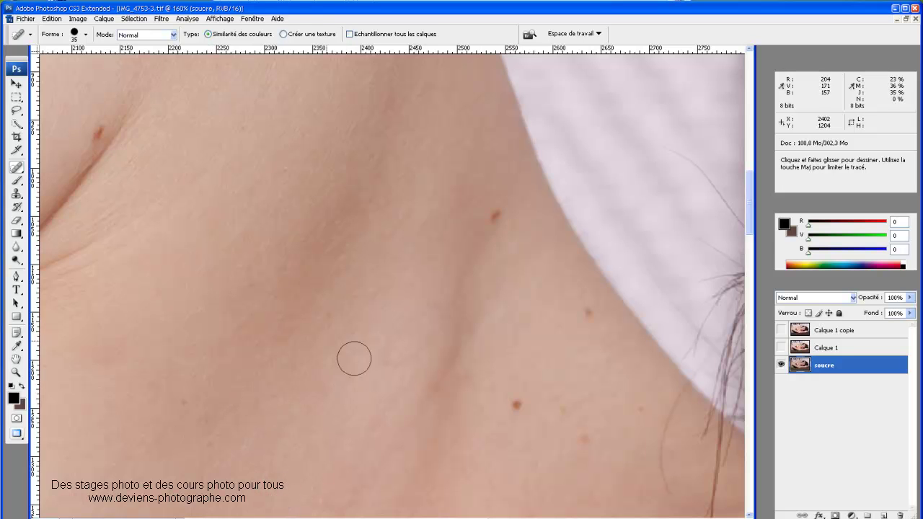
pyautogui.click(484, 209)
pyautogui.click(585, 440)
pyautogui.click(566, 422)
pyautogui.click(525, 405)
pyautogui.click(636, 407)
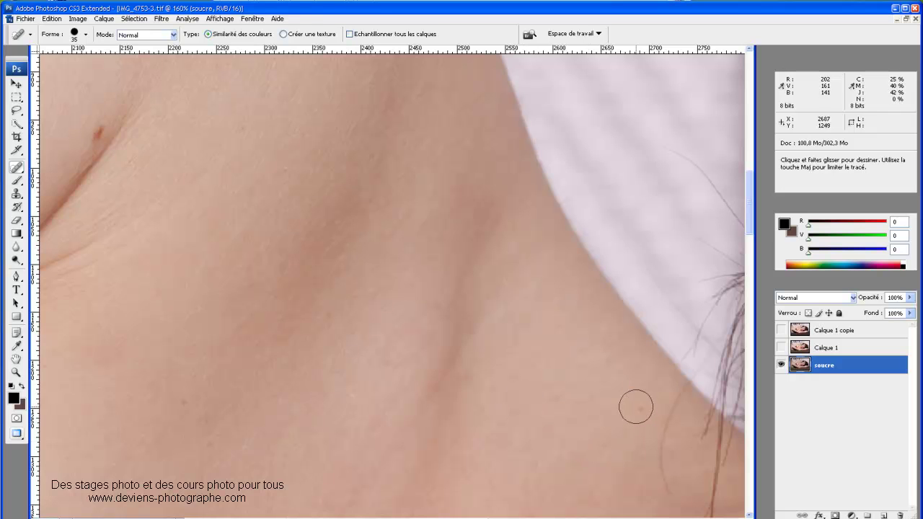
# Step: Heal the dark spot in the upper-left crease, the mole near the top and another blemish
pyautogui.click(90, 127)
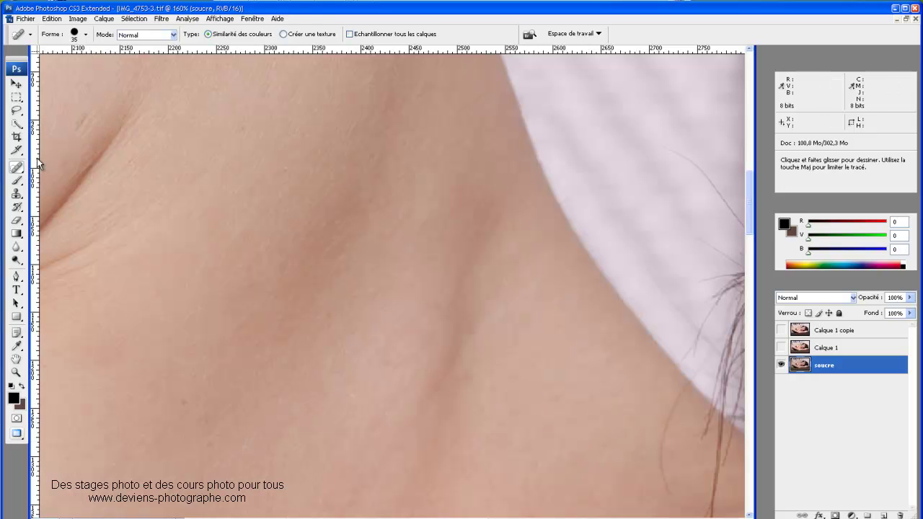
pyautogui.moveTo(74, 130); pyautogui.dragTo(99, 124)
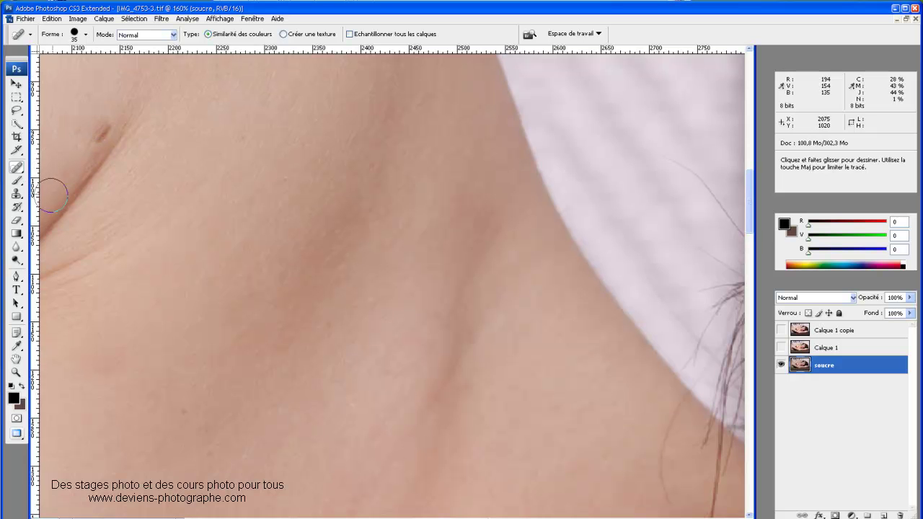
pyautogui.press('ctrl')
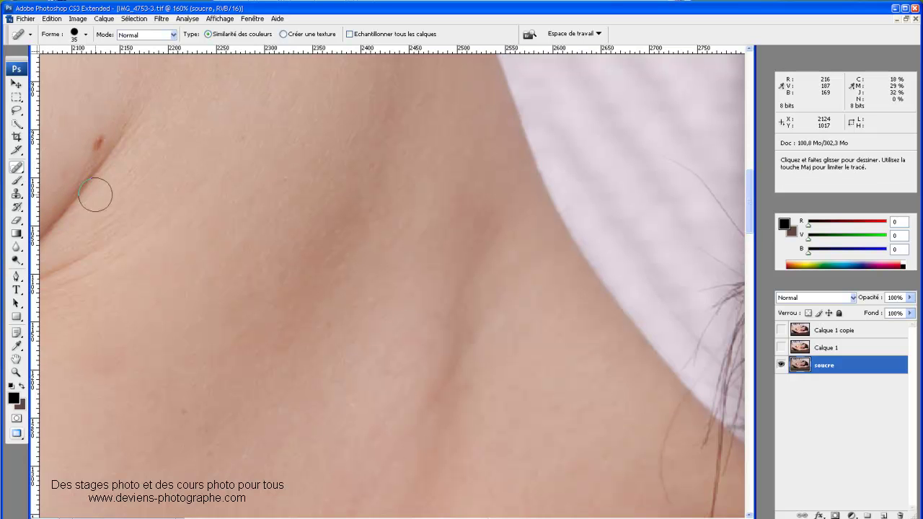
pyautogui.scroll(2, 113, 200)
pyautogui.scroll(3, 216, 223)
pyautogui.moveTo(357, 177); pyautogui.dragTo(364, 216)
pyautogui.click(363, 181)
pyautogui.click(295, 233)
# Step: Heal the red blemishes along the shoulder edge and the small spot near the shoulder
pyautogui.scroll(3, 122, 239)
pyautogui.scroll(3, 121, 231)
pyautogui.scroll(1, 121, 233)
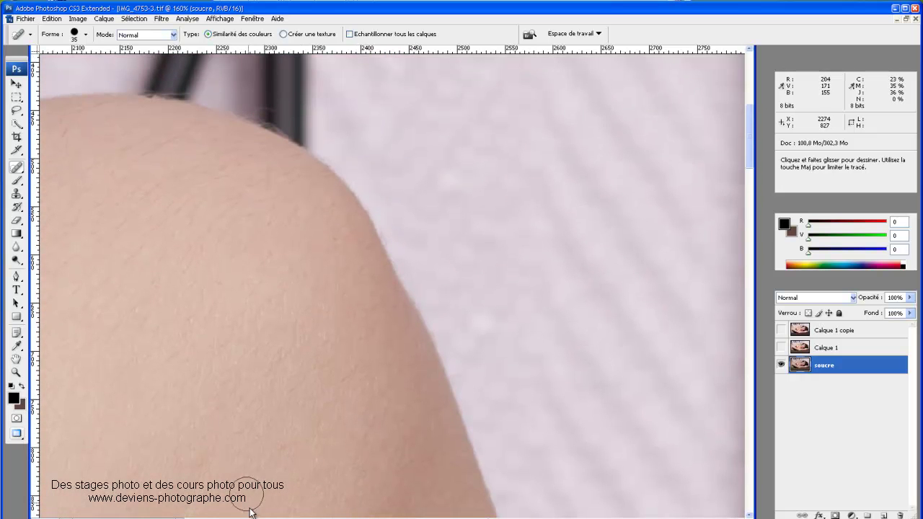
pyautogui.hscroll(-5, 385, 504)
pyautogui.hscroll(-5, 330, 445)
pyautogui.click(408, 187)
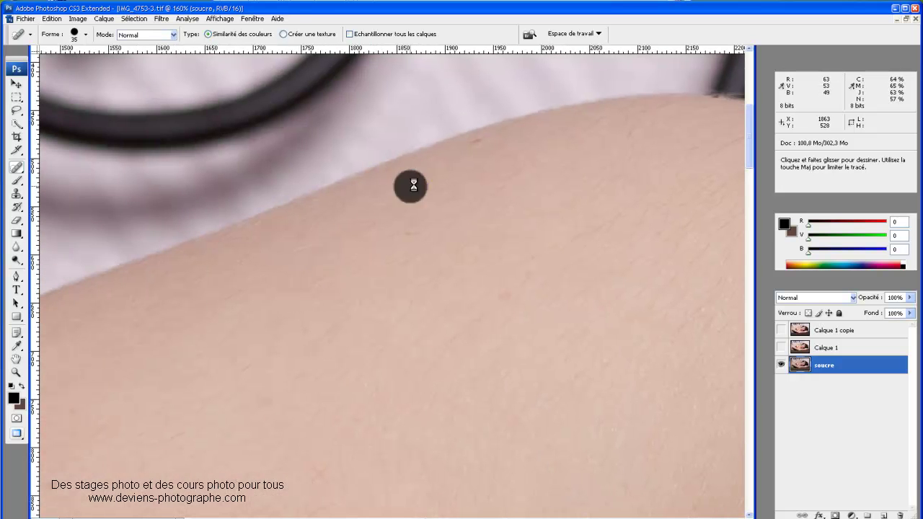
pyautogui.click(479, 154)
pyautogui.scroll(-5, 295, 362)
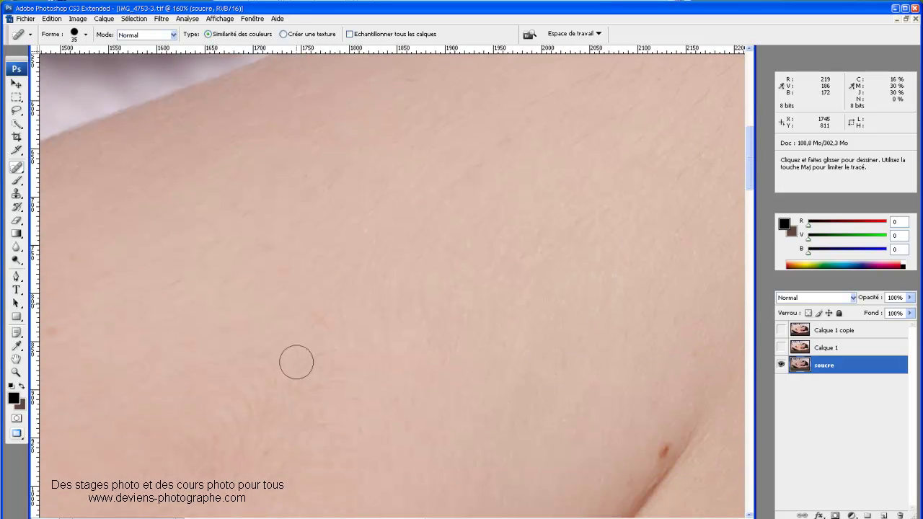
pyautogui.scroll(-4, 295, 362)
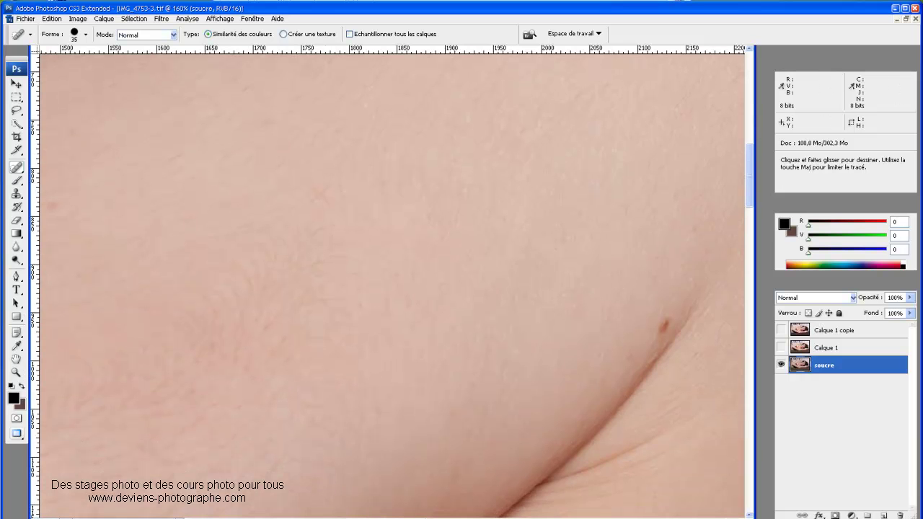
pyautogui.scroll(5, 303, 503)
pyautogui.scroll(-2, 348, 439)
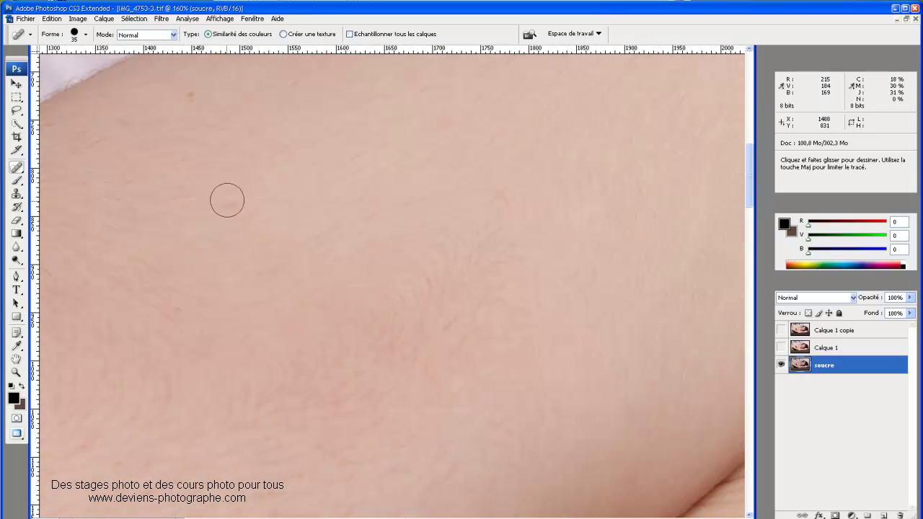
pyautogui.click(183, 98)
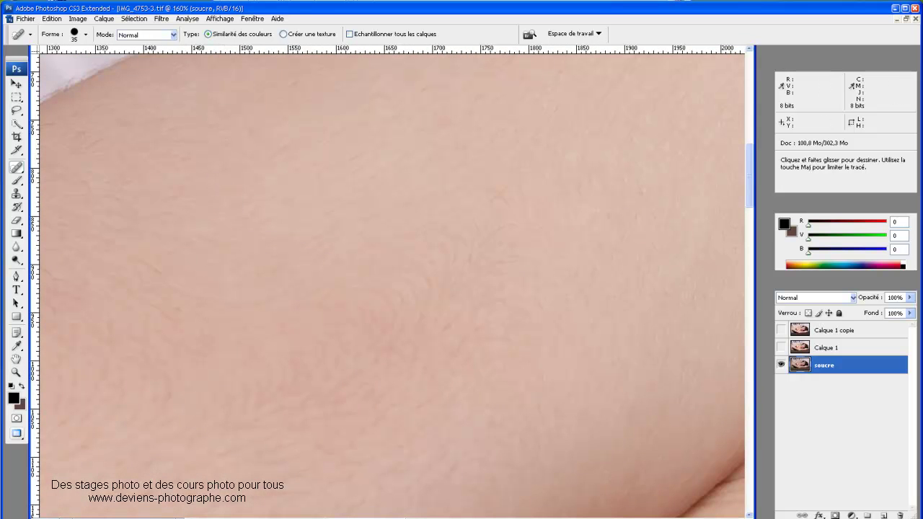
# Step: Zoom to 312% on the skin crease and heal its reddish mole
pyautogui.hscroll(2, 35, 517)
pyautogui.hscroll(10, 390, 289)
pyautogui.scroll(-3, 390, 288)
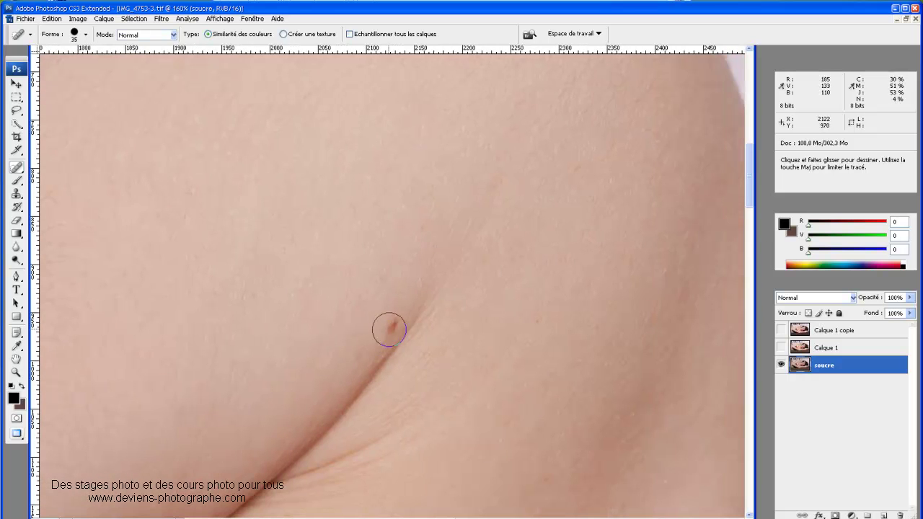
pyautogui.scroll(3, 393, 330)
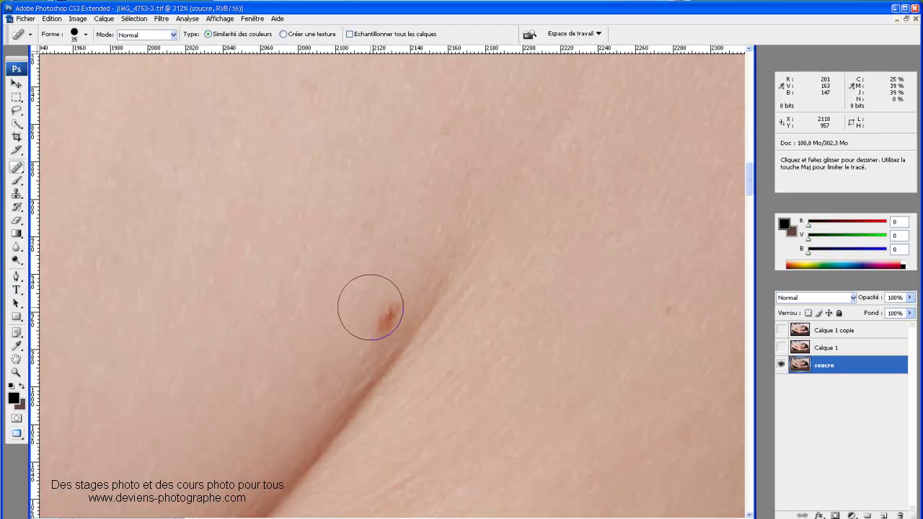
pyautogui.click(370, 307)
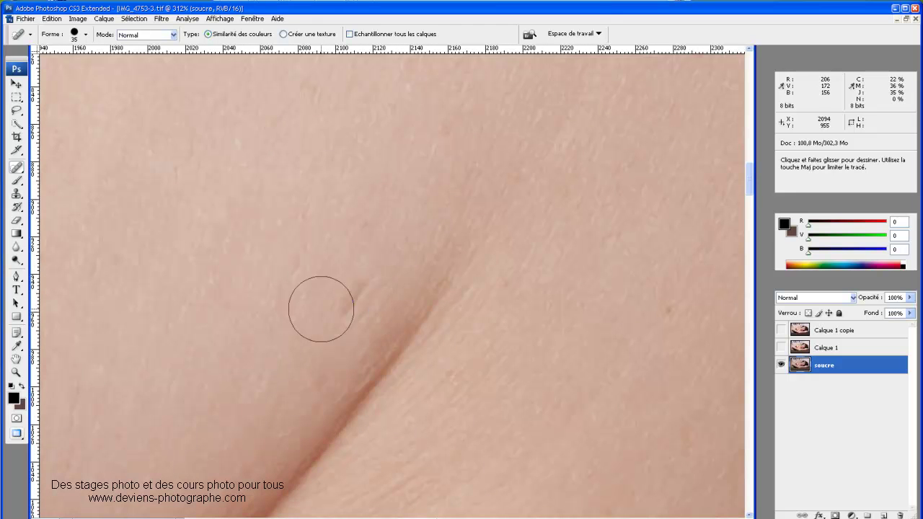
pyautogui.moveTo(332, 277); pyautogui.dragTo(357, 300)
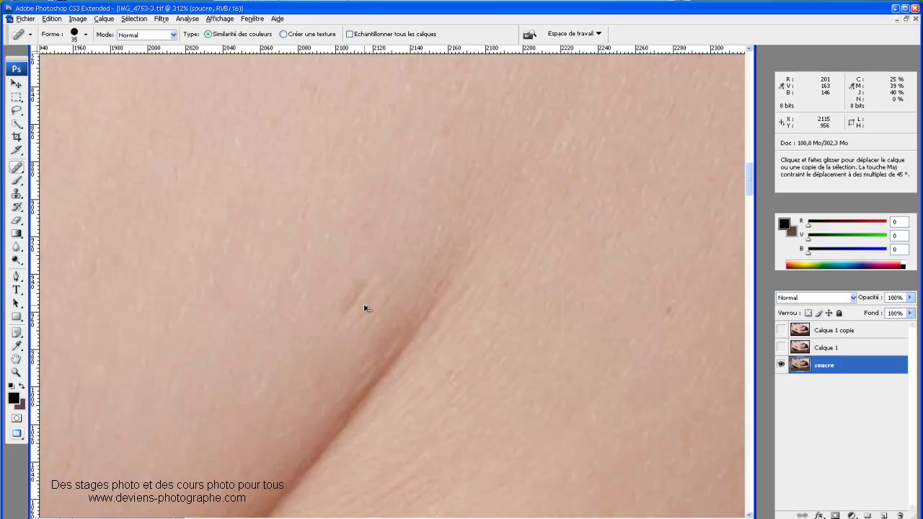
pyautogui.keyDown('alt'); pyautogui.click(365, 307); pyautogui.keyUp('alt')
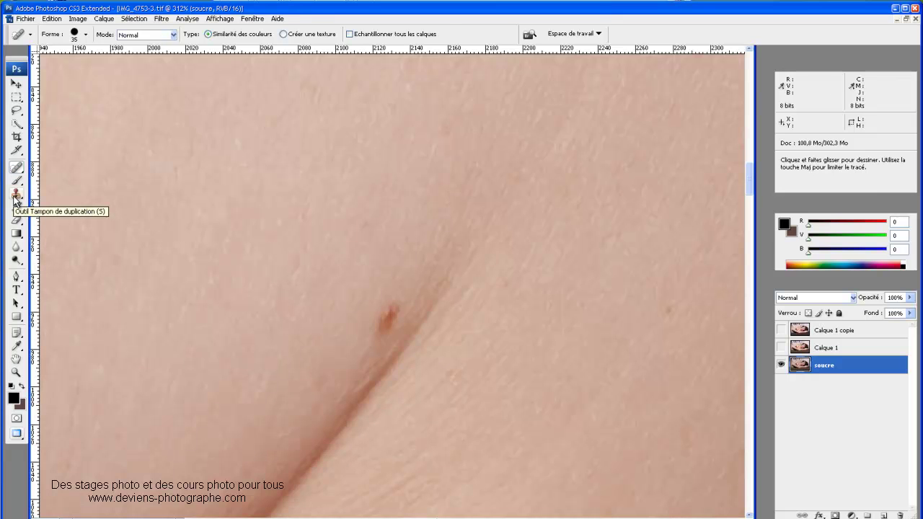
# Step: Select the Clone Stamp with Normal blend mode and a 25 px brush
pyautogui.click(16, 197)
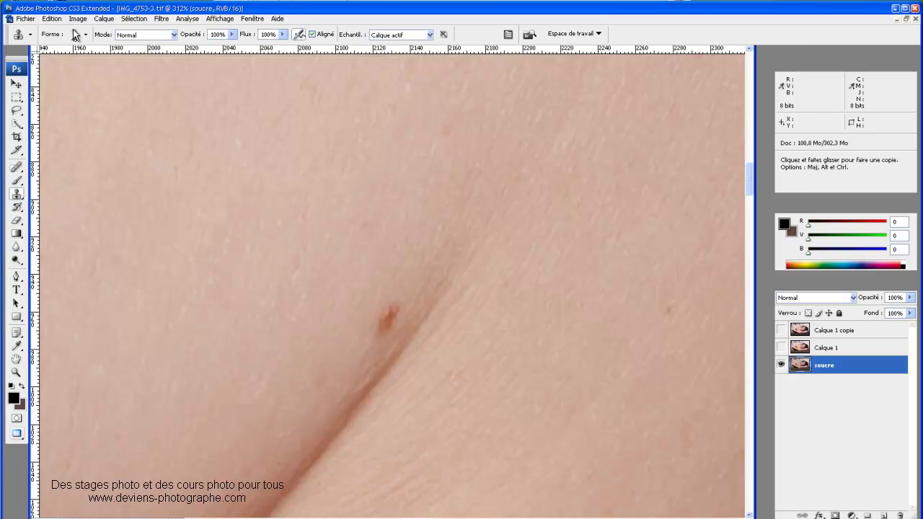
pyautogui.click(75, 33)
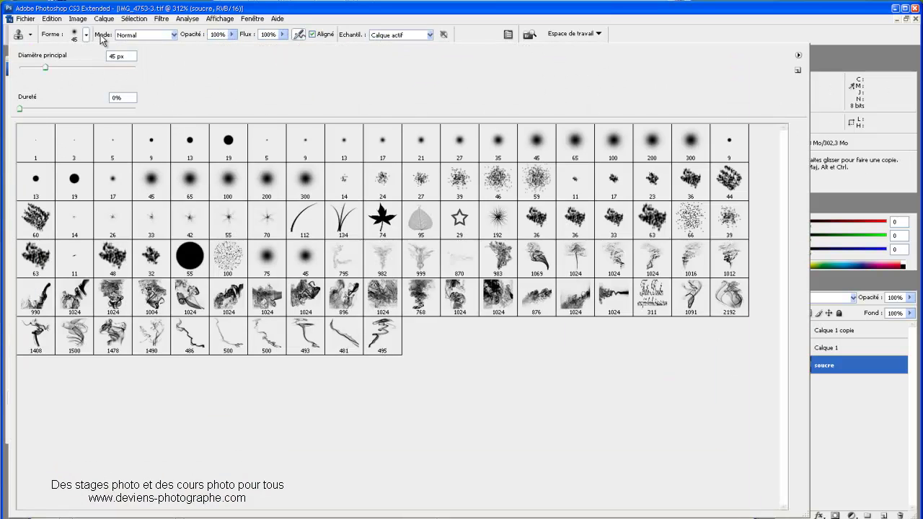
pyautogui.click(85, 34)
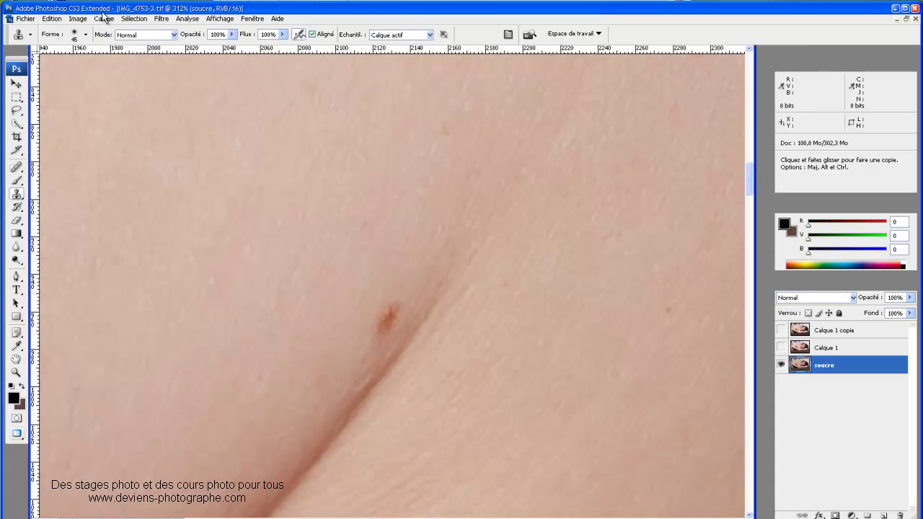
pyautogui.click(157, 35)
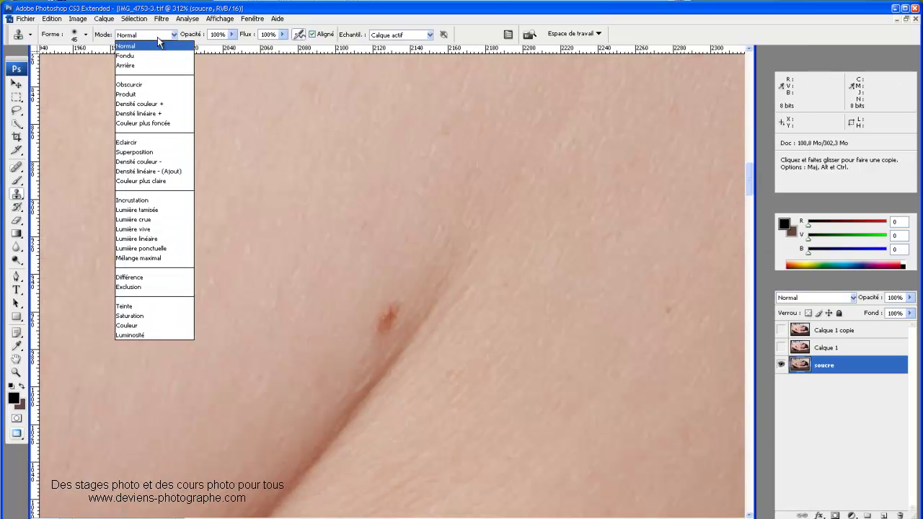
pyautogui.click(218, 11)
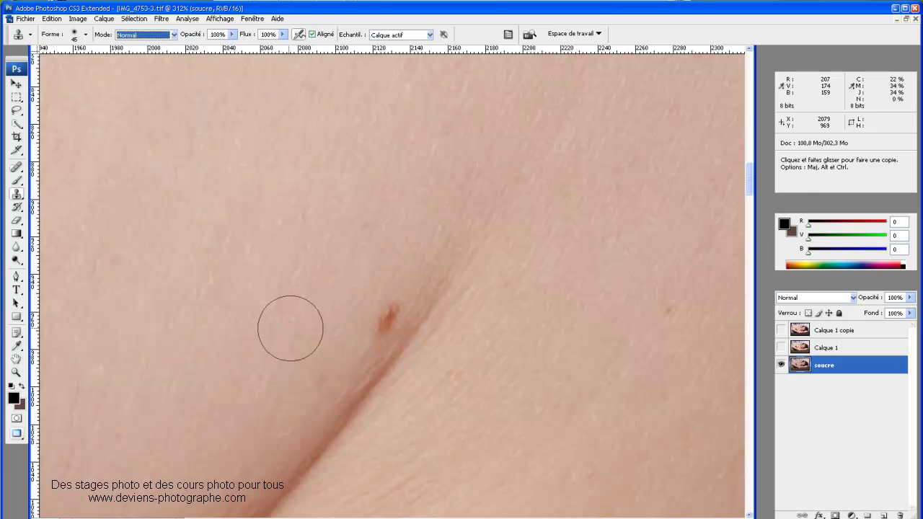
pyautogui.click(85, 34)
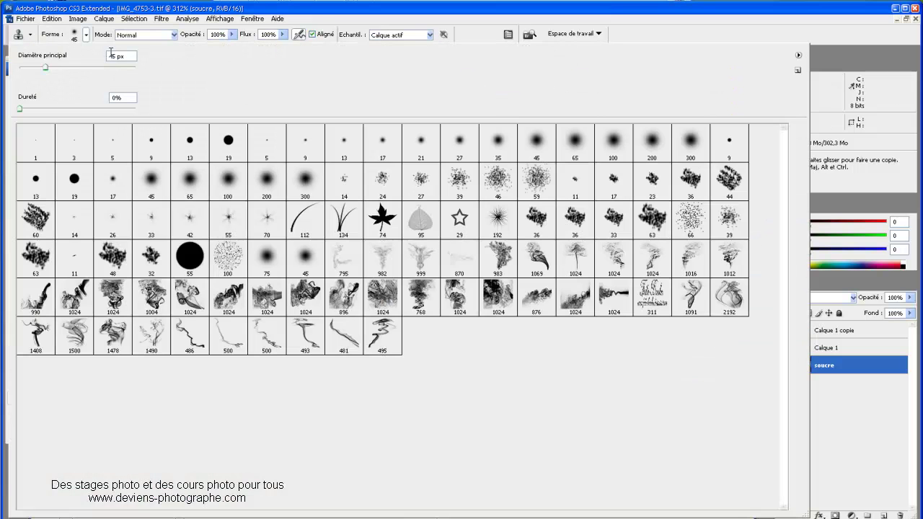
pyautogui.write('25')
pyautogui.press('Return')
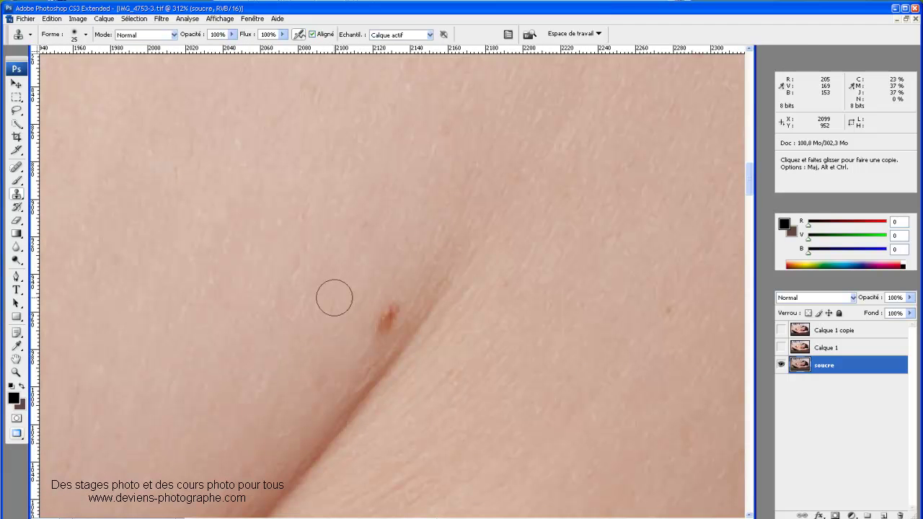
# Step: Sample clean skin beside and below the brown mole and clone it over the mole
pyautogui.press('alt')
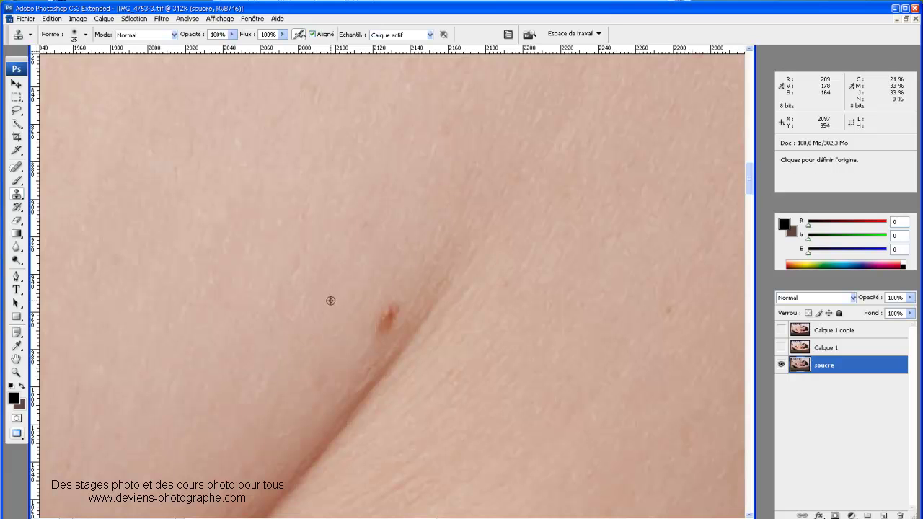
pyautogui.keyDown('alt'); pyautogui.click(340, 319); pyautogui.keyUp('alt')
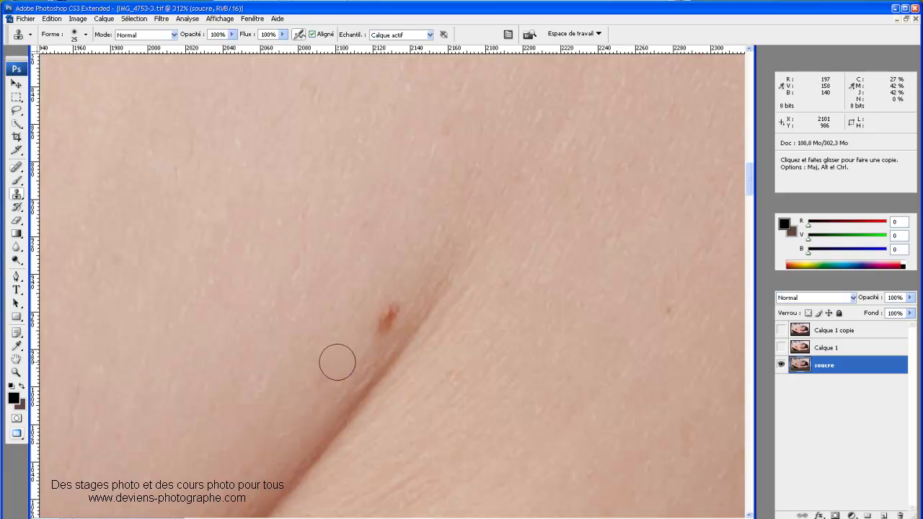
pyautogui.press('alt')
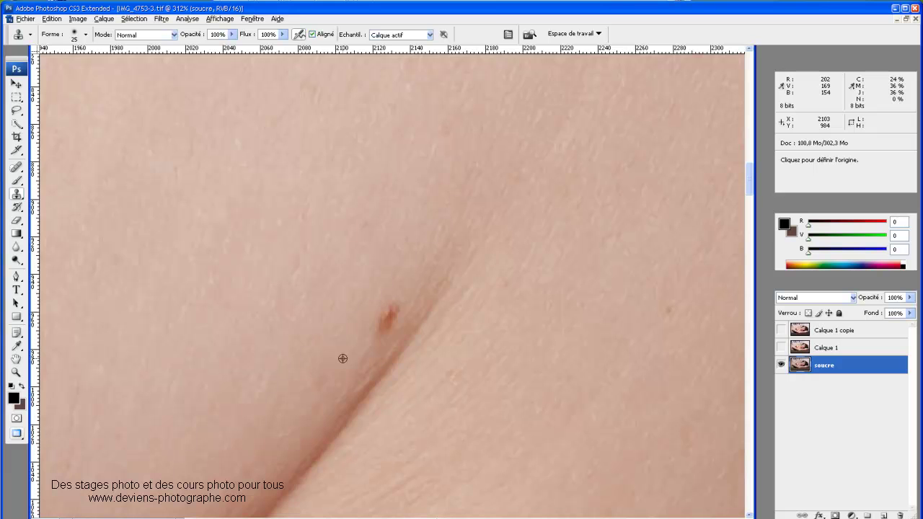
pyautogui.keyDown('alt'); pyautogui.click(342, 358); pyautogui.keyUp('alt')
pyautogui.click(389, 313)
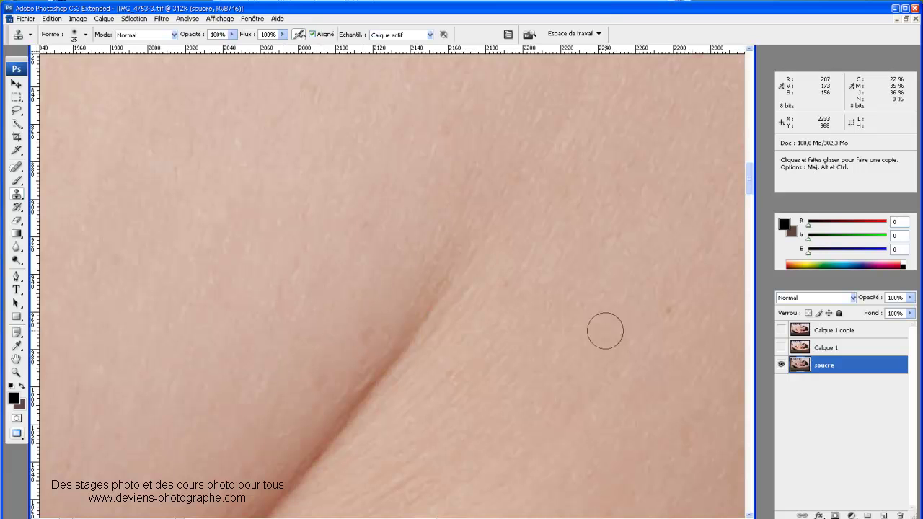
# Step: Return to the Spot Healing Brush and heal a chest blemish and a small chest mole
pyautogui.click(17, 170)
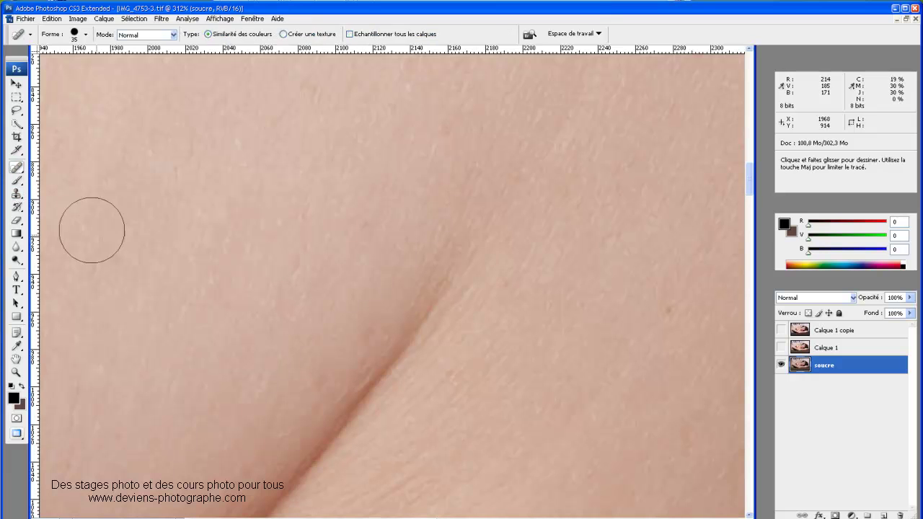
pyautogui.scroll(-3, 202, 256)
pyautogui.scroll(-3, 314, 289)
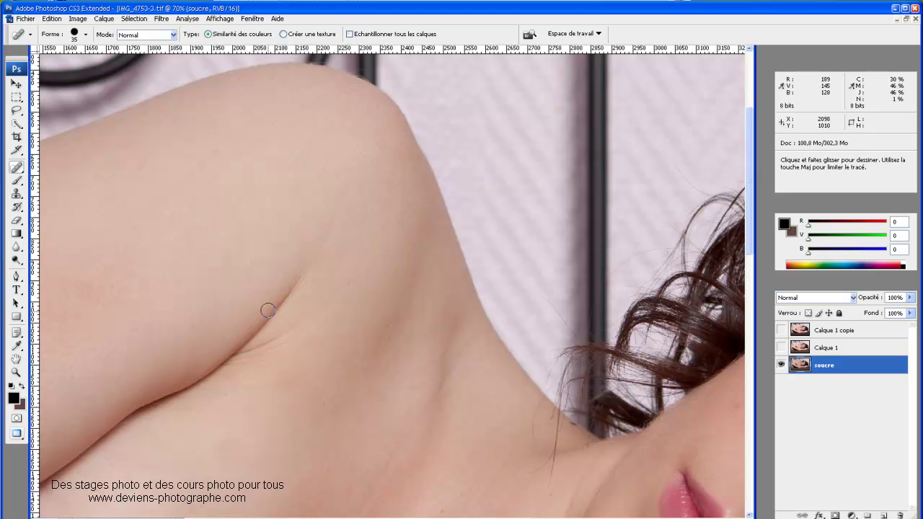
pyautogui.scroll(-2, 349, 318)
pyautogui.scroll(-3, 351, 325)
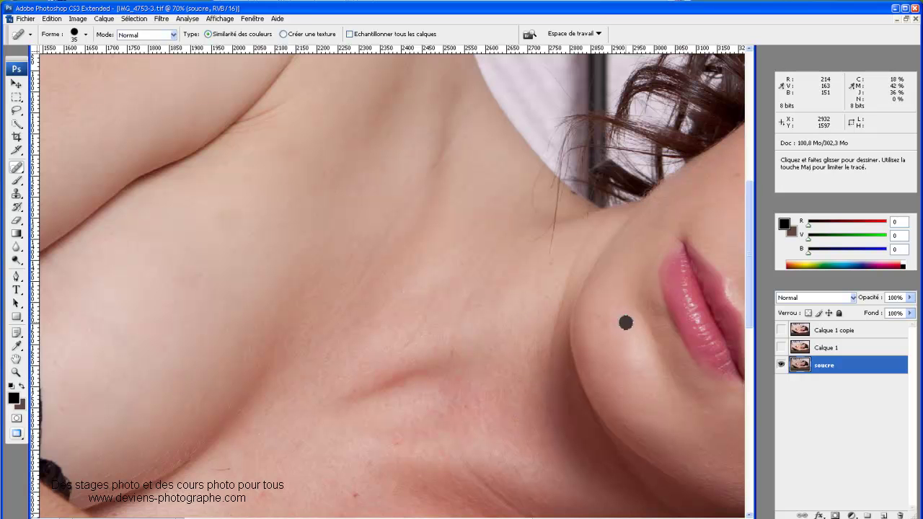
pyautogui.scroll(3, 367, 367)
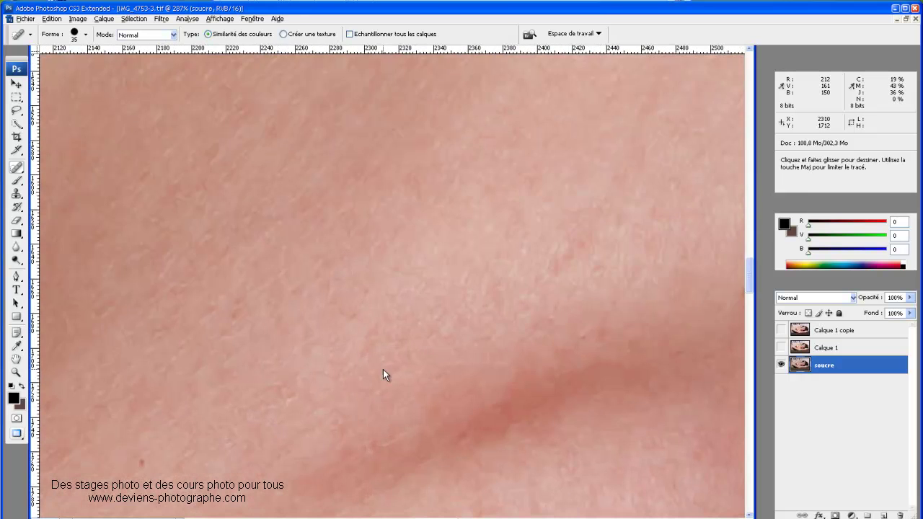
pyautogui.scroll(-2, 491, 354)
pyautogui.scroll(-1, 490, 354)
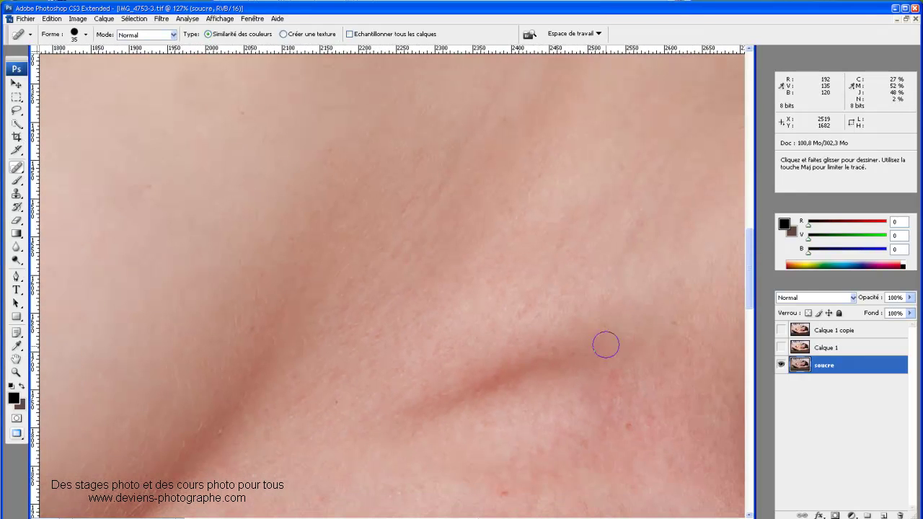
pyautogui.scroll(-4, 207, 267)
pyautogui.scroll(-1, 258, 335)
pyautogui.moveTo(157, 278); pyautogui.dragTo(206, 281)
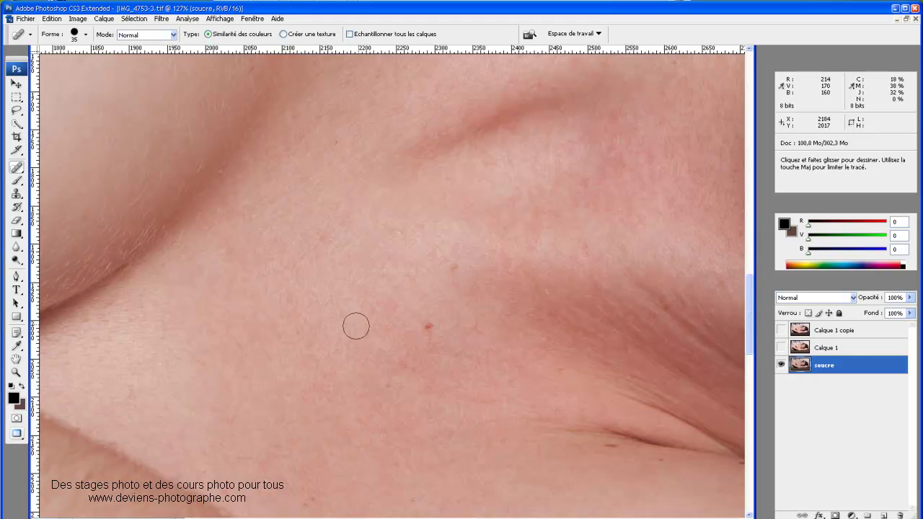
pyautogui.click(447, 273)
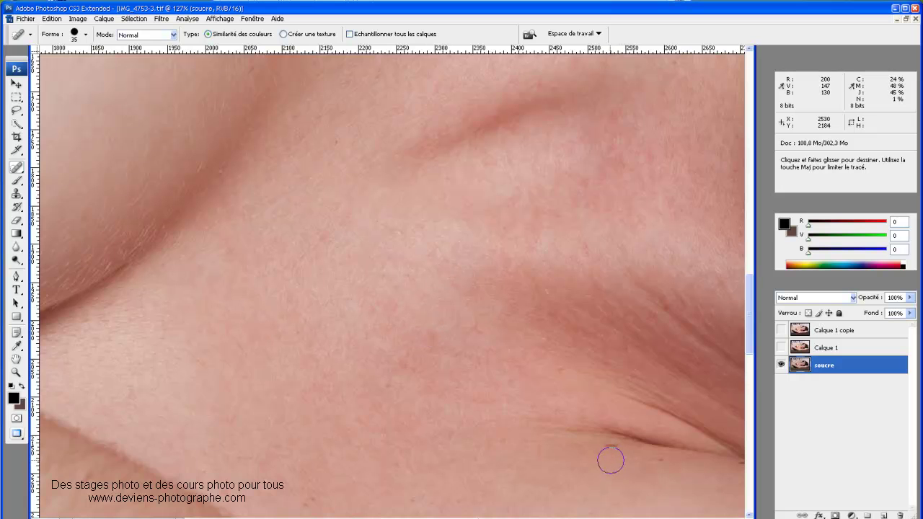
# Step: Heal the cluster of marks and the scattered spots on the upper chest
pyautogui.scroll(3, 185, 303)
pyautogui.scroll(4, 198, 295)
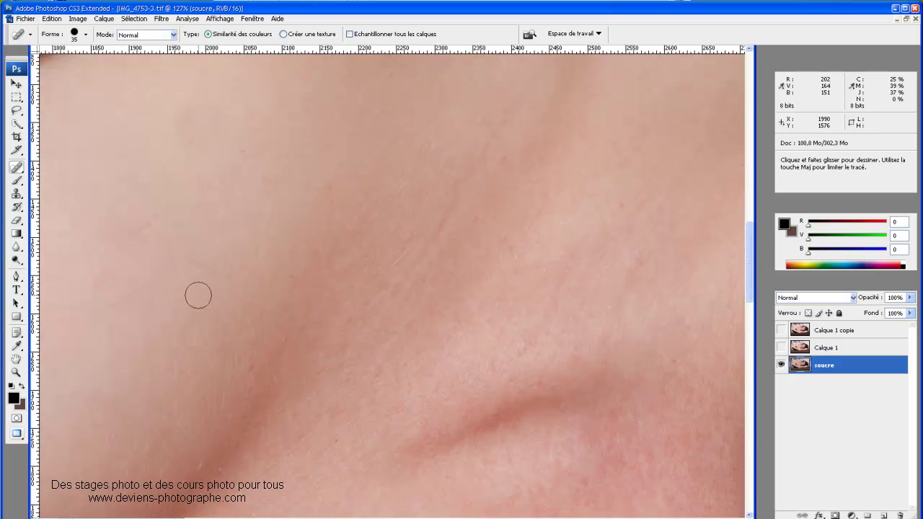
pyautogui.scroll(3, 226, 249)
pyautogui.moveTo(181, 223); pyautogui.dragTo(220, 223)
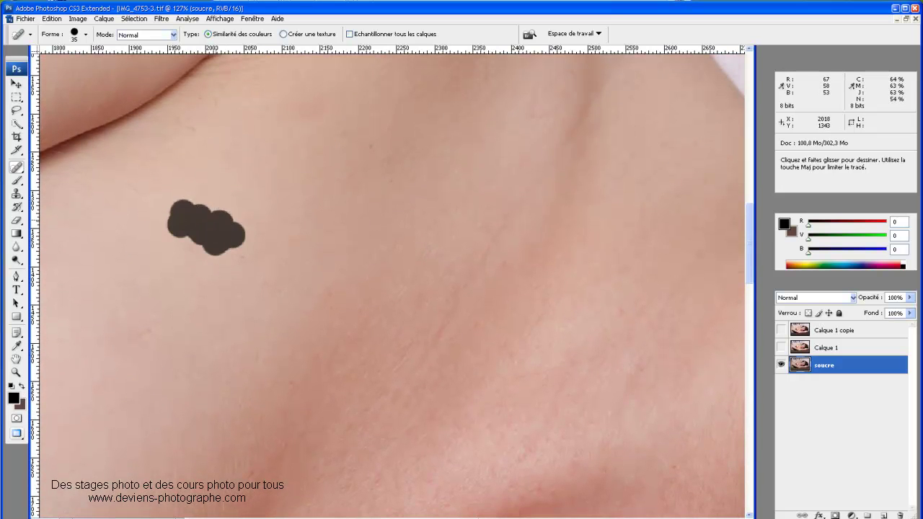
pyautogui.click(241, 259)
pyautogui.click(194, 198)
pyautogui.click(233, 214)
pyautogui.click(298, 124)
pyautogui.click(358, 132)
pyautogui.click(379, 153)
pyautogui.click(383, 170)
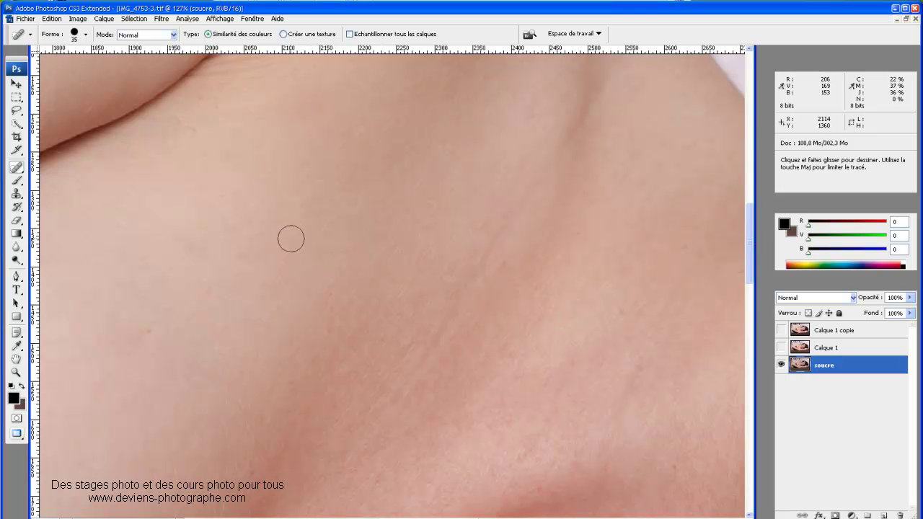
# Step: Heal the lower chest blemishes, remaining small marks and dark spots along the crease
pyautogui.scroll(-4, 296, 249)
pyautogui.scroll(-4, 325, 288)
pyautogui.click(432, 319)
pyautogui.click(400, 357)
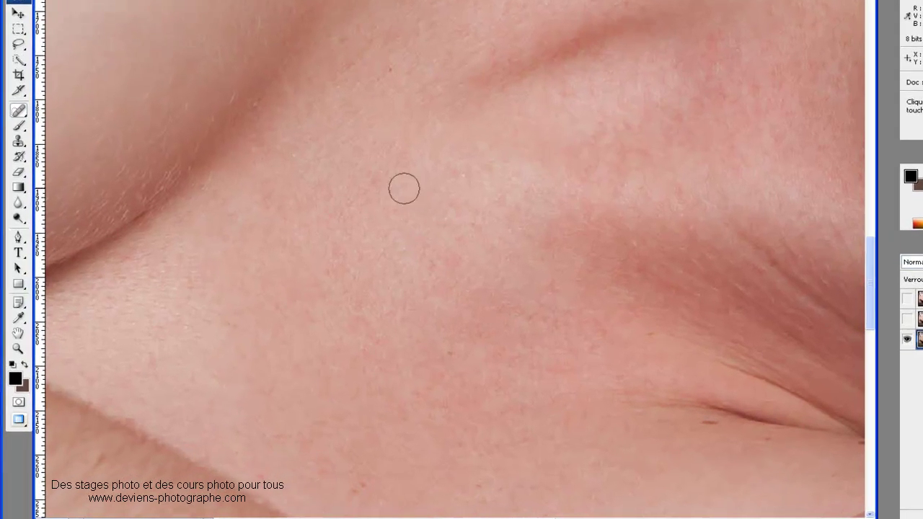
pyautogui.click(385, 170)
pyautogui.click(472, 169)
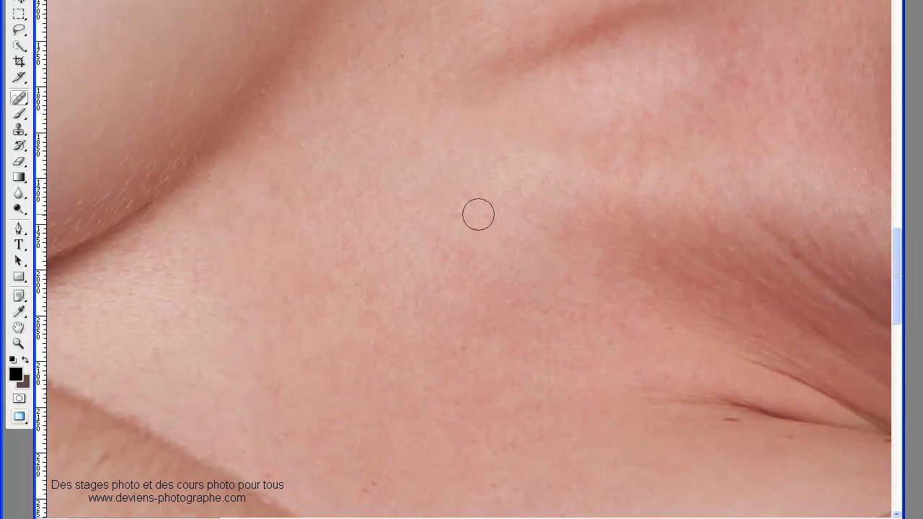
pyautogui.click(728, 422)
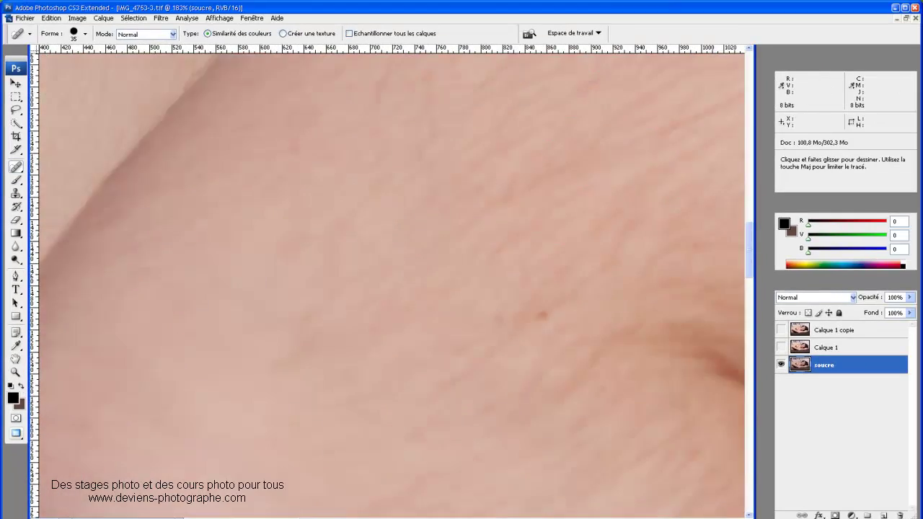
# Step: Clone away the small dark mark on the skin near the neck
pyautogui.scroll(-3, 661, 305)
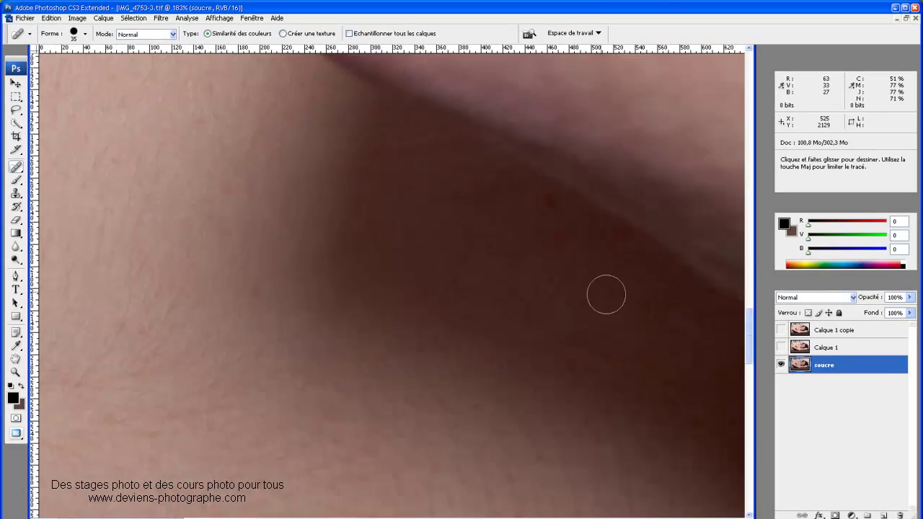
pyautogui.scroll(-3, 79, 350)
pyautogui.scroll(-3, 169, 252)
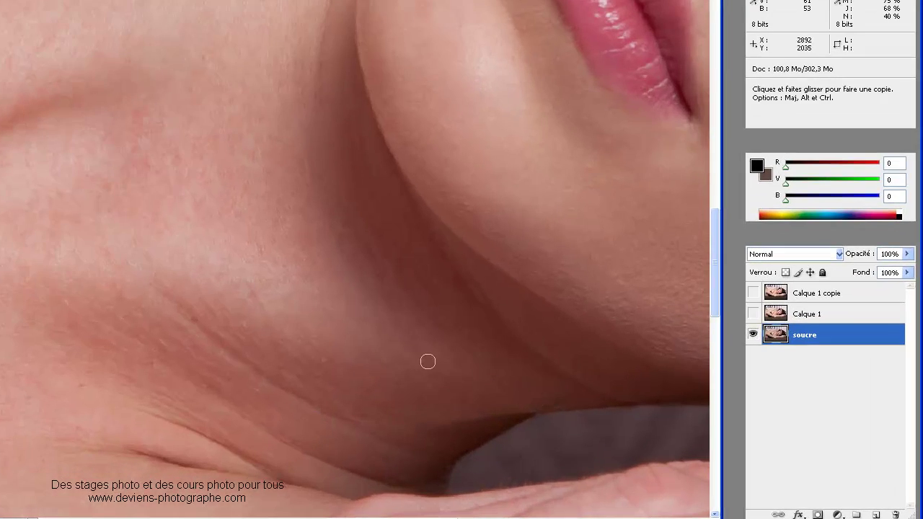
pyautogui.click(558, 391)
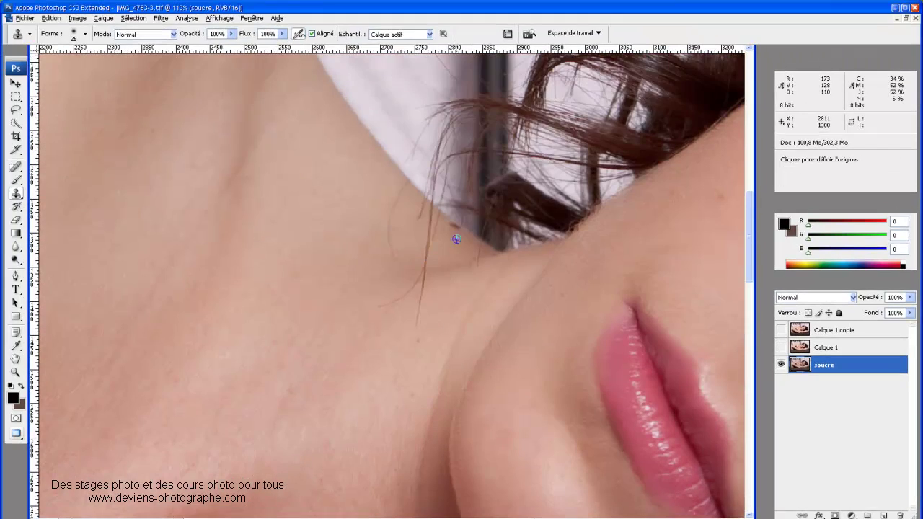
# Step: Switch back to the Spot Healing Brush with J and zoom out to view the whole portrait
pyautogui.press('j')
pyautogui.scroll(-3, 397, 257)
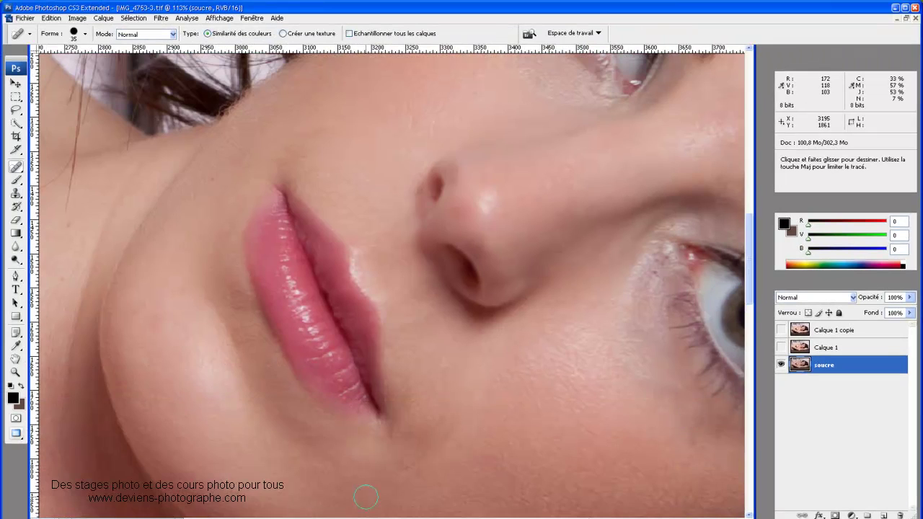
pyautogui.scroll(-3, 398, 257)
pyautogui.hscroll(5, 505, 325)
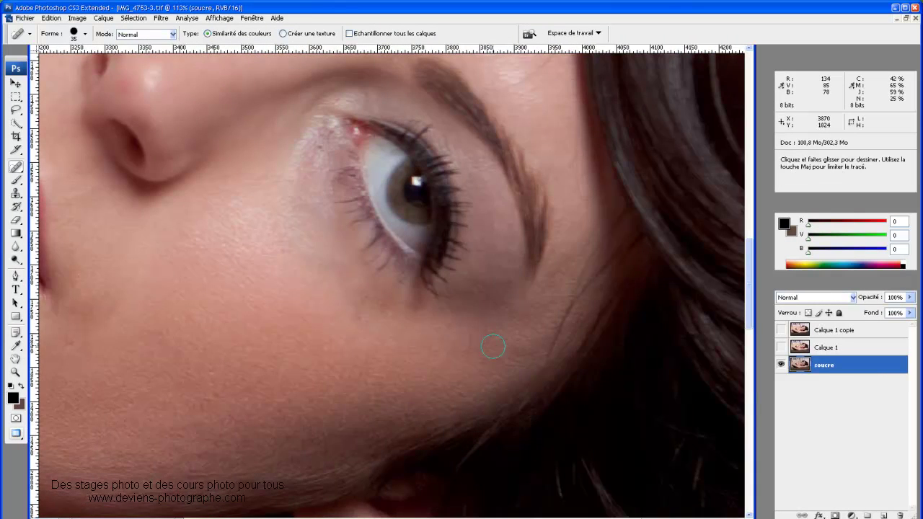
pyautogui.scroll(3, 466, 377)
pyautogui.scroll(3, 497, 295)
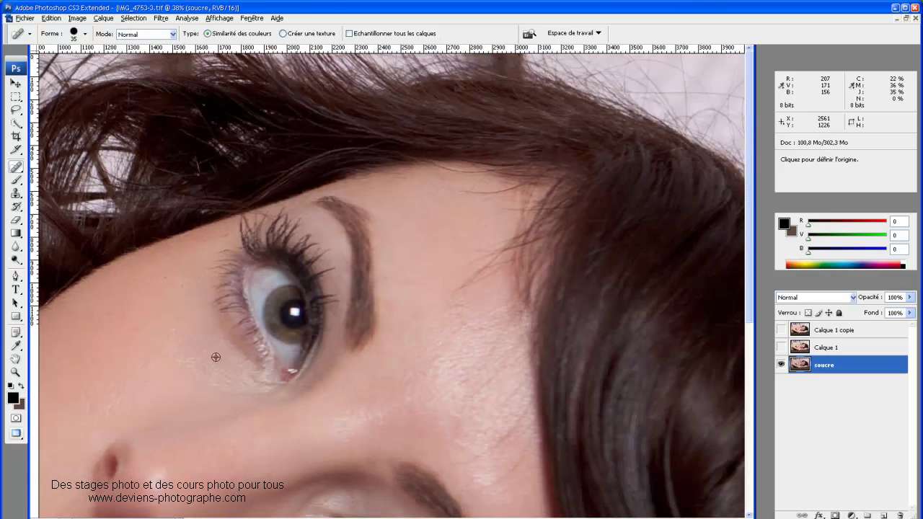
pyautogui.scroll(-5, 214, 354)
pyautogui.scroll(2, 260, 326)
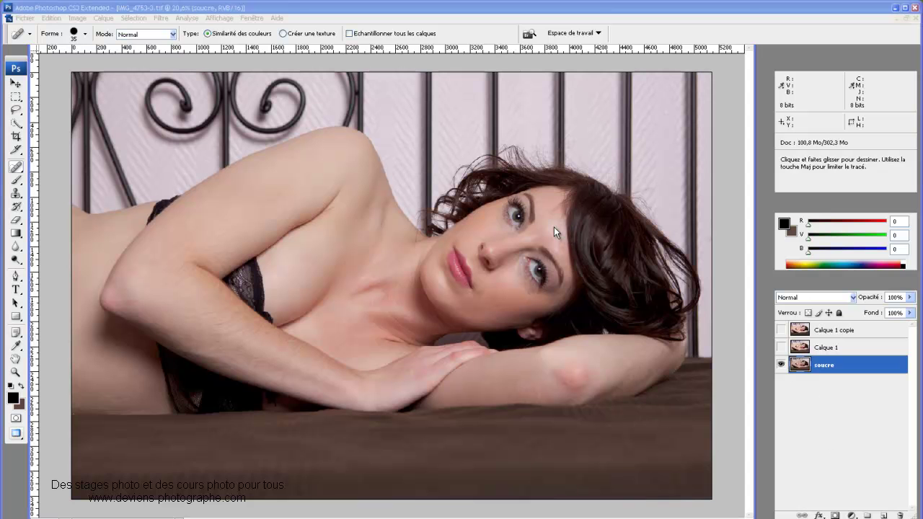
# Step: Zoom in on the face and spot-heal the nose blemishes, undoing the failed retouches
pyautogui.scroll(10, 553, 226)
pyautogui.scroll(2, 559, 197)
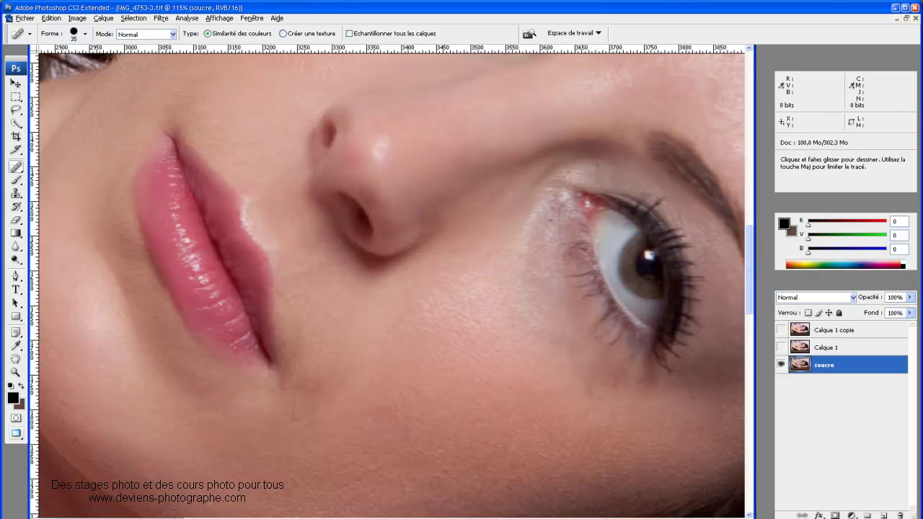
pyautogui.hscroll(2, 511, 411)
pyautogui.hscroll(3, 512, 411)
pyautogui.scroll(5, 498, 325)
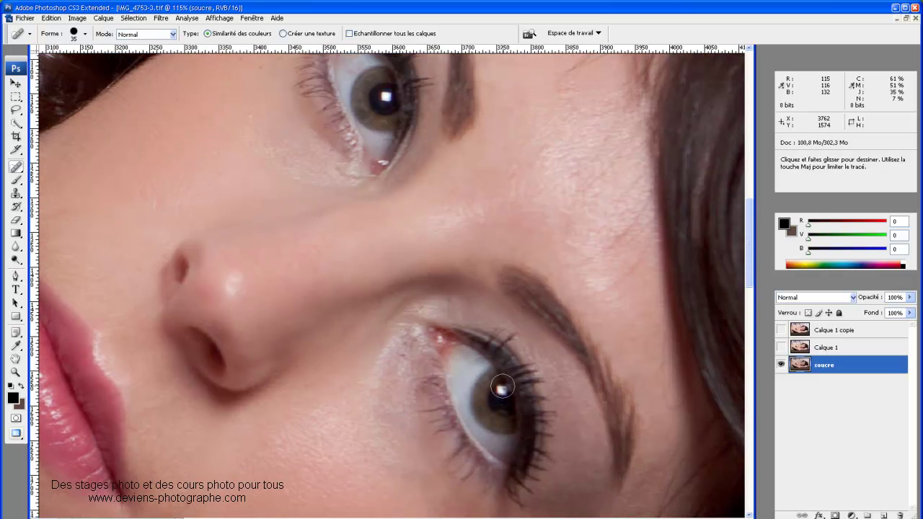
pyautogui.scroll(1, 454, 271)
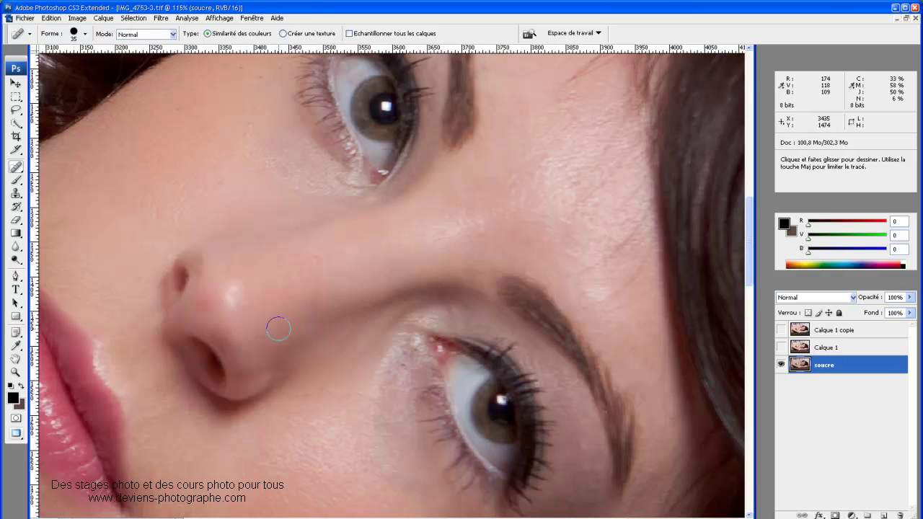
pyautogui.scroll(-2, 279, 329)
pyautogui.scroll(-2, 279, 330)
pyautogui.scroll(1, 311, 389)
pyautogui.scroll(1, 309, 402)
pyautogui.scroll(1, 321, 399)
pyautogui.scroll(1, 396, 306)
pyautogui.scroll(1, 396, 306)
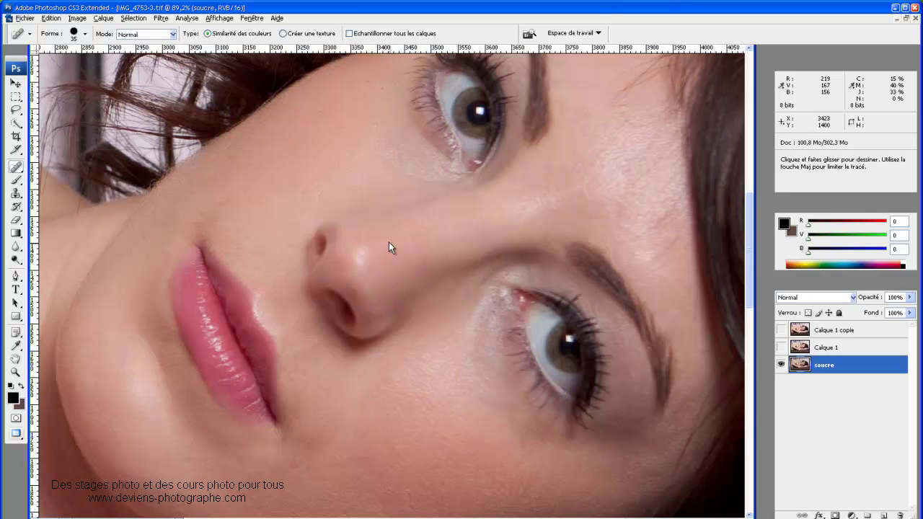
pyautogui.scroll(2, 372, 177)
pyautogui.click(352, 267)
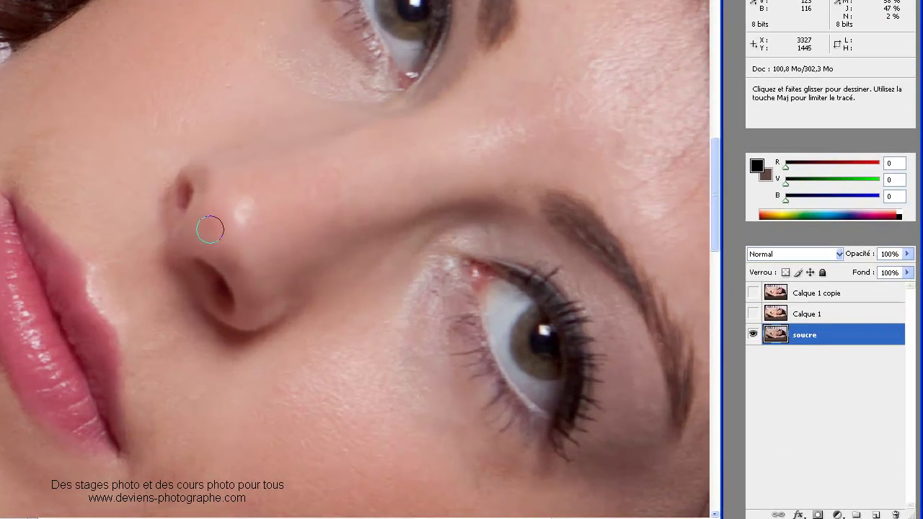
pyautogui.click(240, 216)
pyautogui.hotkey('ctrl', 'z')
pyautogui.click(252, 203)
pyautogui.hotkey('ctrl', 'z')
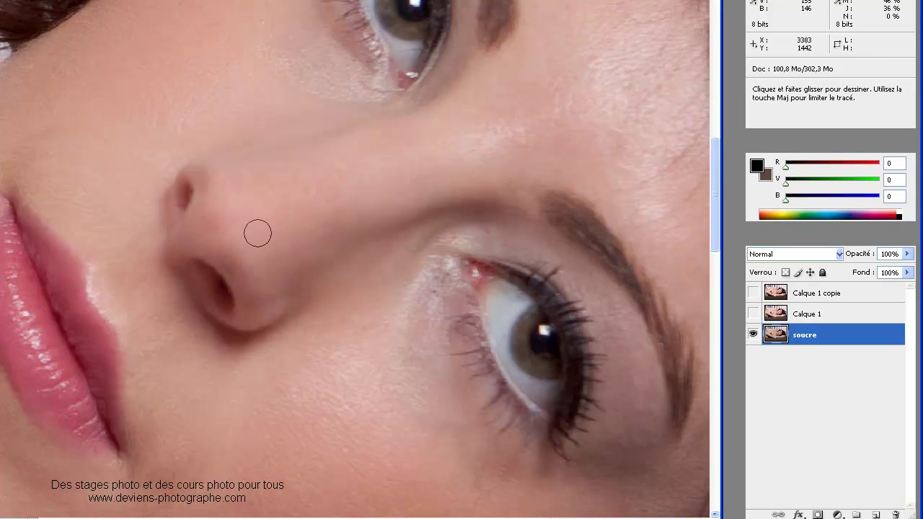
# Step: Heal the marks and small spots on the skin beside the eyebrow
pyautogui.hscroll(3, 355, 260)
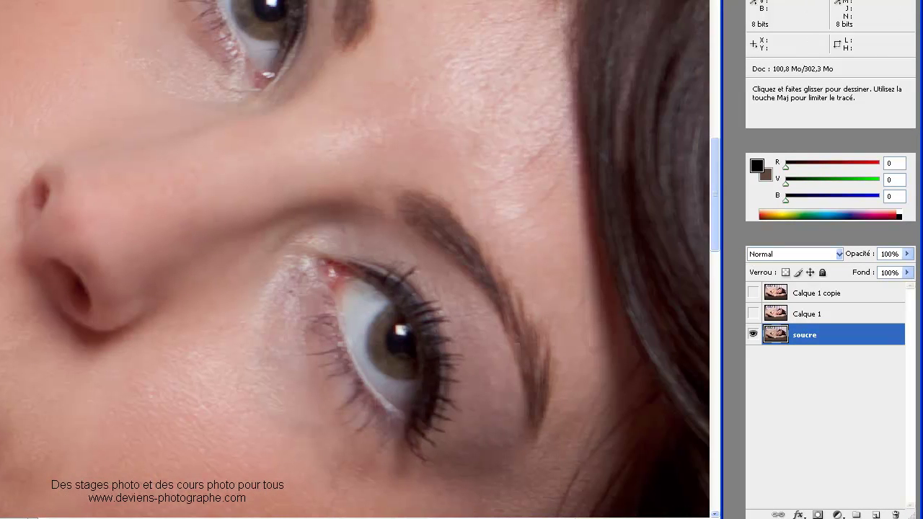
pyautogui.moveTo(318, 138); pyautogui.dragTo(379, 128)
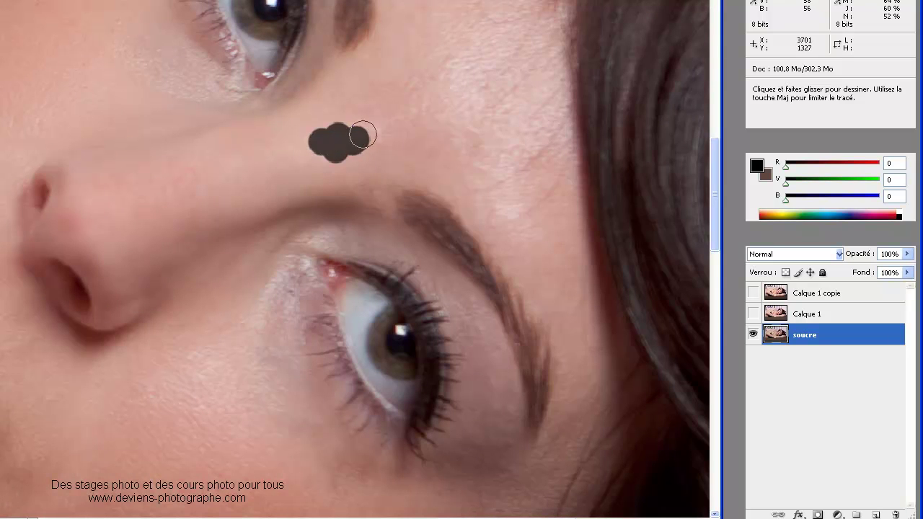
pyautogui.hotkey('ctrl', 'z')
pyautogui.moveTo(325, 142); pyautogui.dragTo(375, 132)
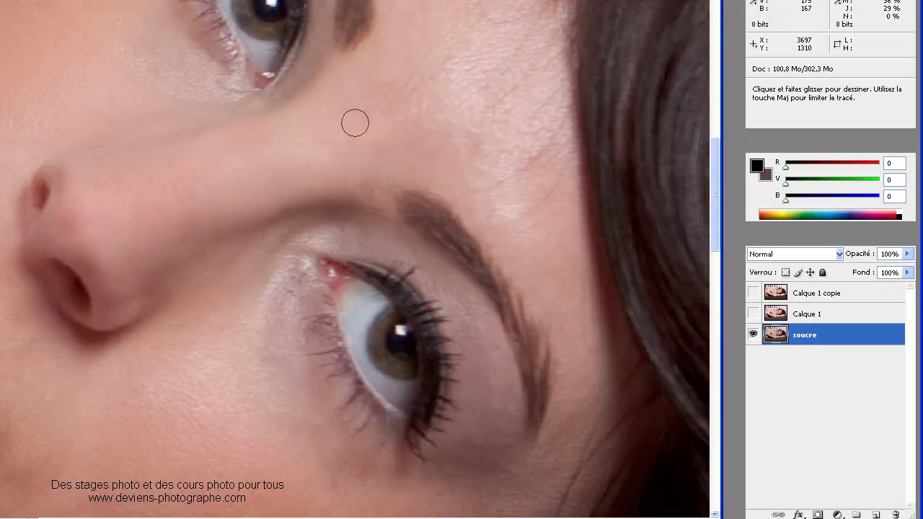
pyautogui.click(324, 138)
pyautogui.click(387, 124)
pyautogui.click(489, 88)
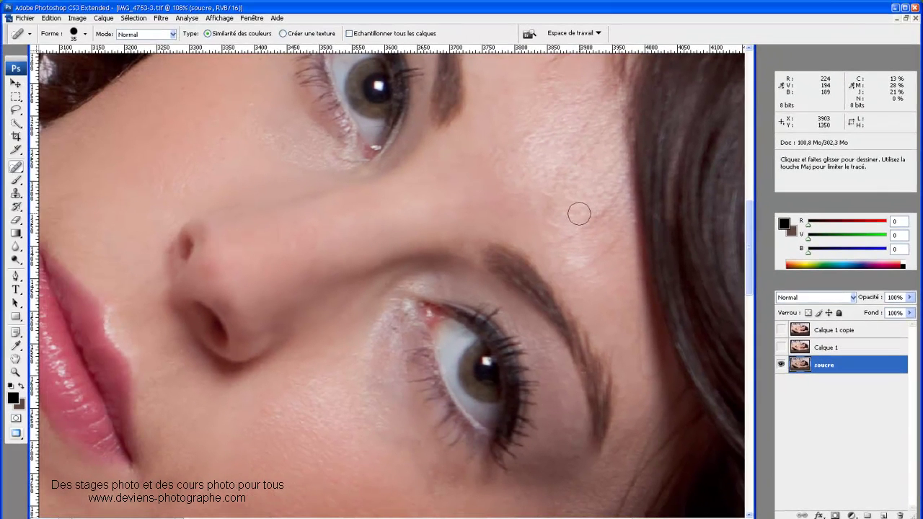
# Step: Bring more of the face into view and select the Clone Stamp tool
pyautogui.scroll(3, 569, 238)
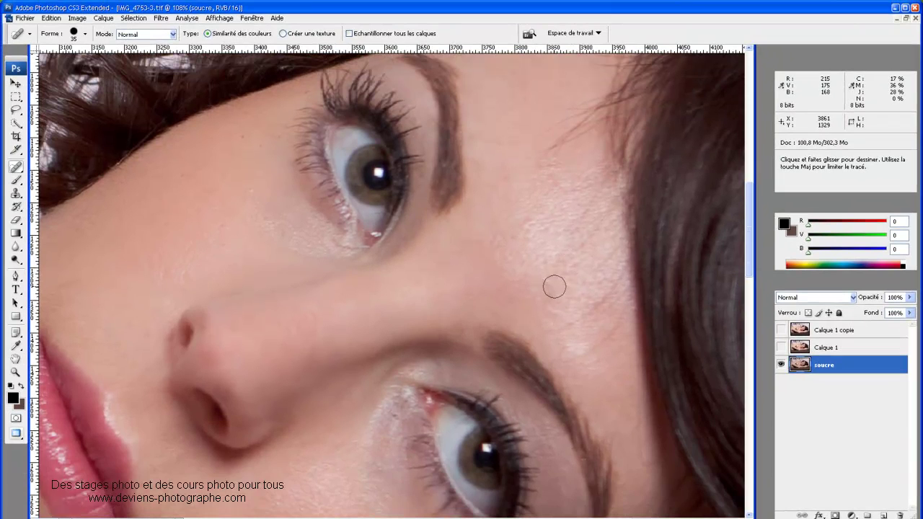
pyautogui.scroll(1, 552, 283)
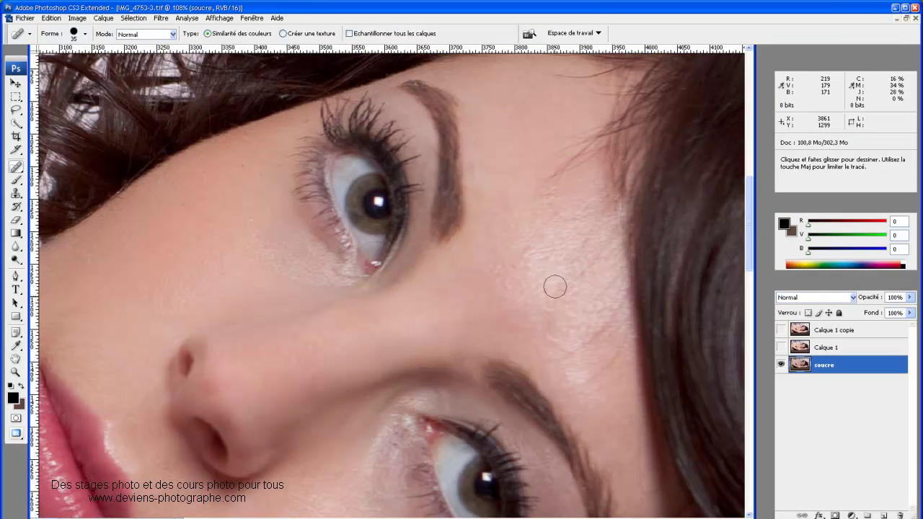
pyautogui.click(16, 194)
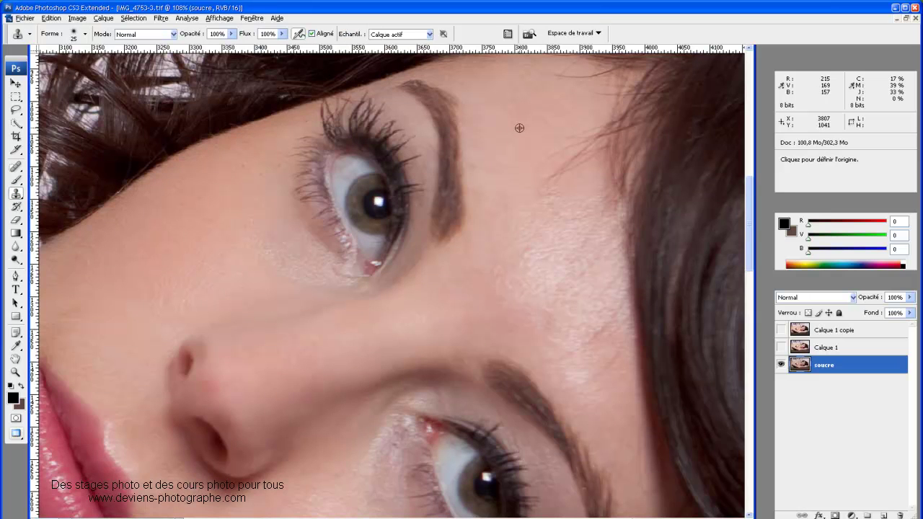
# Step: Set a 45 px Clone Stamp brush, sample clean forehead skin, and paint over the pale patch
pyautogui.click(77, 33)
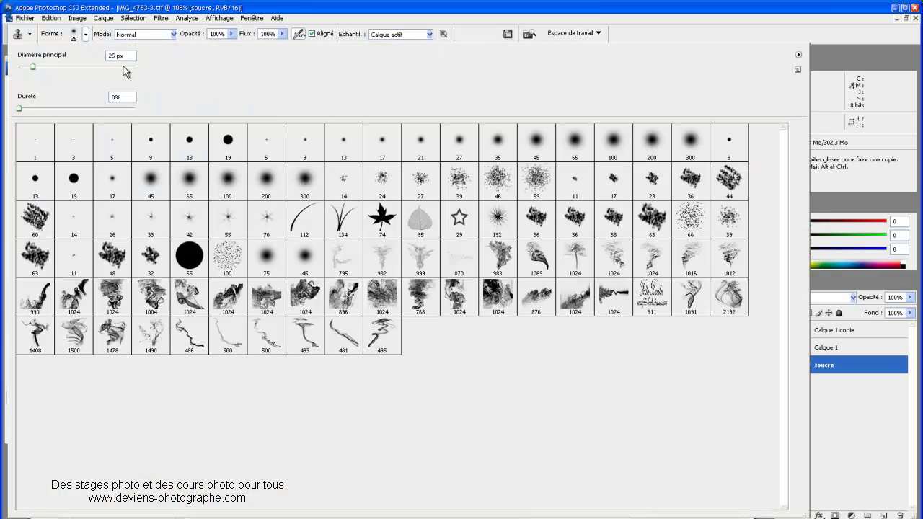
pyautogui.click(85, 34)
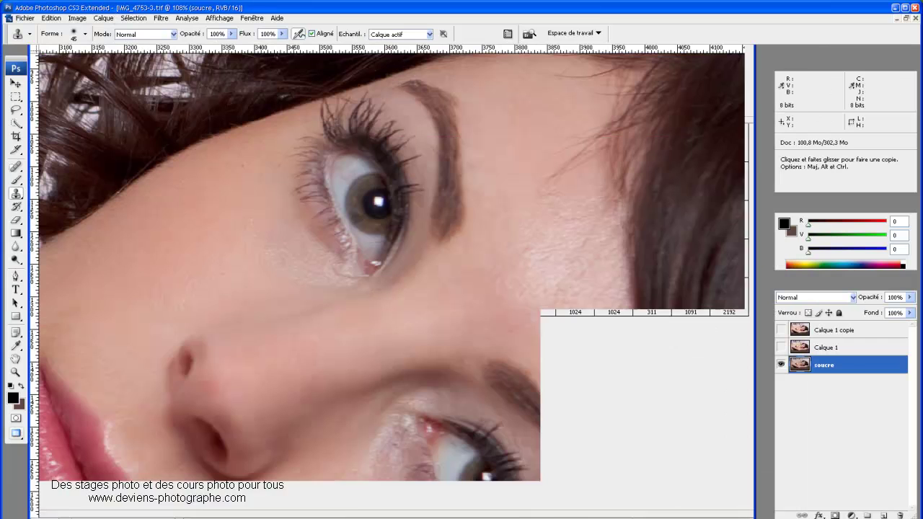
pyautogui.press('alt')
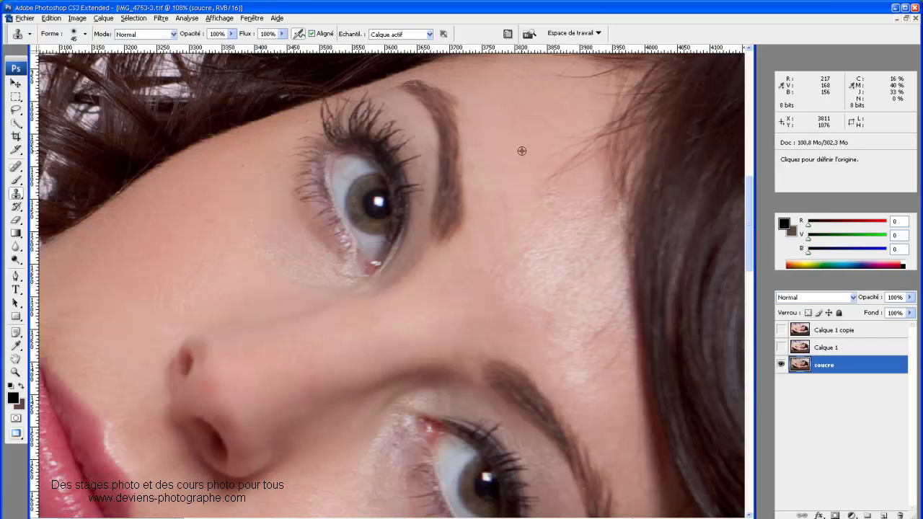
pyautogui.keyDown('alt'); pyautogui.click(460, 285); pyautogui.keyUp('alt')
pyautogui.moveTo(505, 275)
pyautogui.mouseDown()
pyautogui.moveTo(513, 293)
pyautogui.moveTo(536, 258)
pyautogui.mouseUp()
pyautogui.moveTo(496, 293)
pyautogui.mouseDown()
pyautogui.moveTo(546, 333)
pyautogui.moveTo(544, 264)
pyautogui.moveTo(536, 237)
pyautogui.moveTo(523, 239)
pyautogui.moveTo(550, 226)
pyautogui.moveTo(573, 238)
pyautogui.moveTo(614, 216)
pyautogui.moveTo(567, 299)
pyautogui.moveTo(548, 313)
pyautogui.mouseUp()
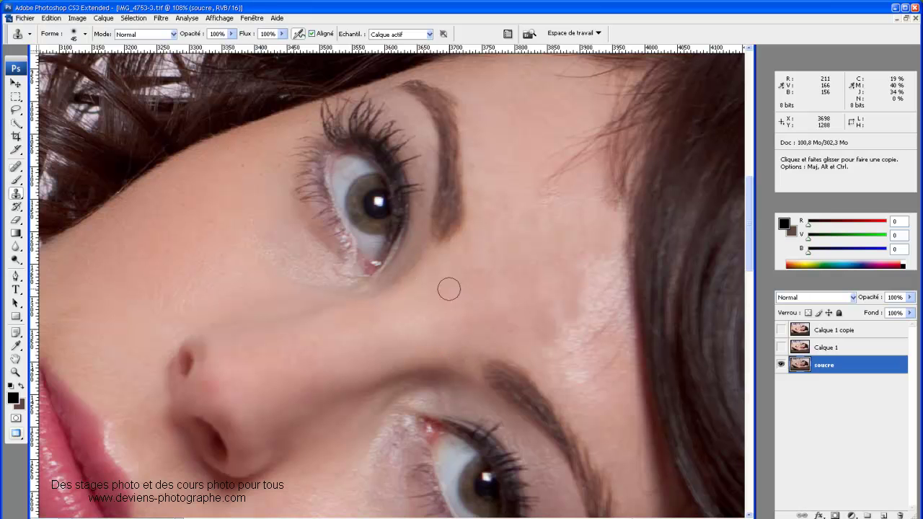
pyautogui.moveTo(556, 345); pyautogui.dragTo(548, 314)
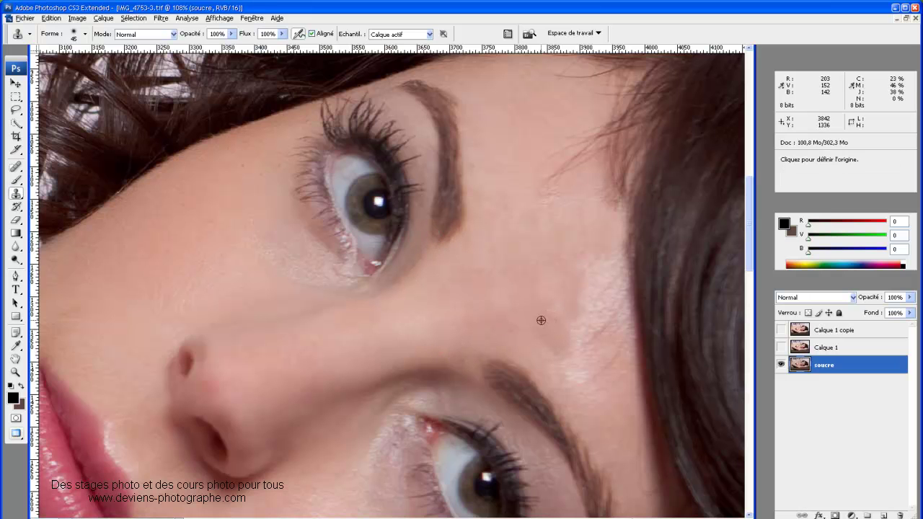
# Step: Resample skin and clone away the upper pale area, blending toward the hairline and eyebrow
pyautogui.keyDown('alt'); pyautogui.click(541, 320); pyautogui.keyUp('alt')
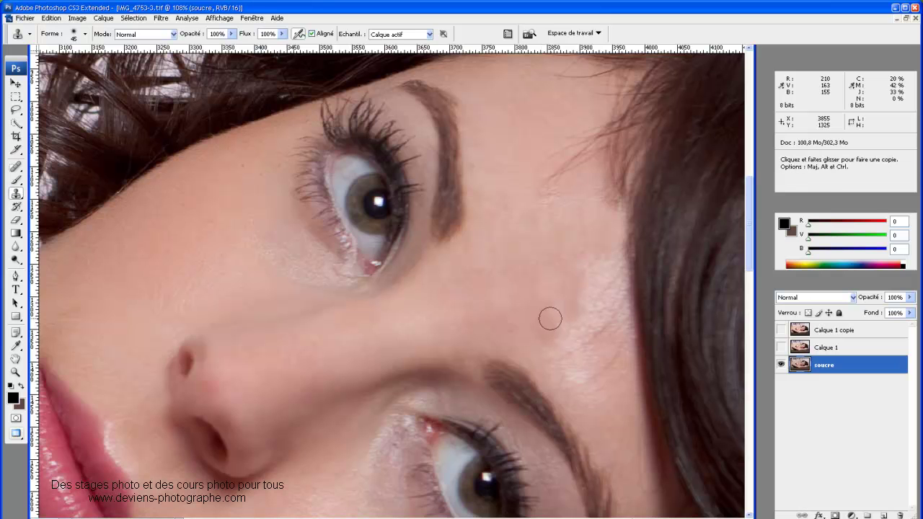
pyautogui.moveTo(577, 328); pyautogui.dragTo(543, 322)
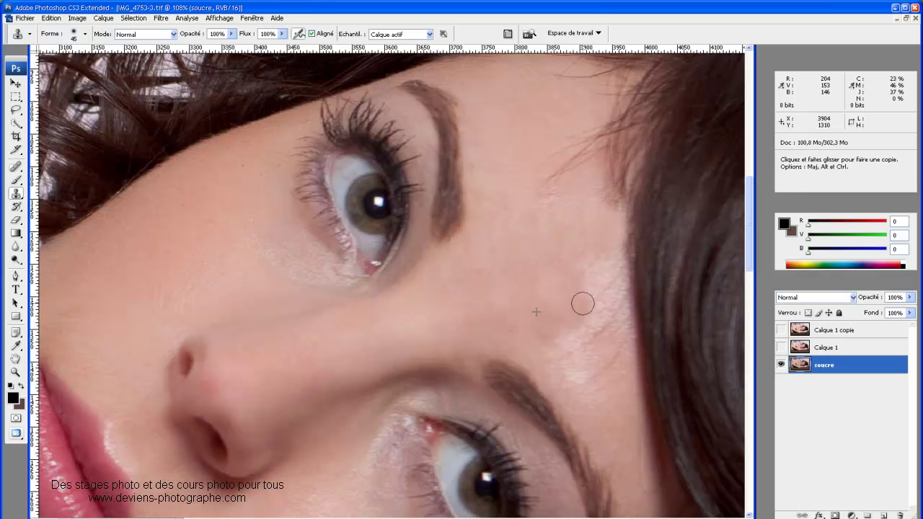
pyautogui.moveTo(579, 281)
pyautogui.mouseDown()
pyautogui.moveTo(581, 313)
pyautogui.moveTo(583, 266)
pyautogui.moveTo(598, 274)
pyautogui.mouseUp()
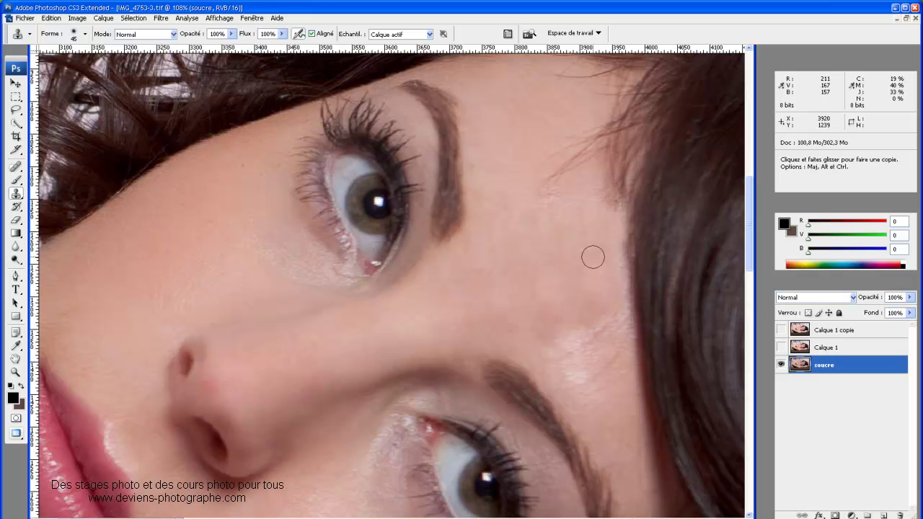
pyautogui.moveTo(592, 256)
pyautogui.mouseDown()
pyautogui.moveTo(618, 269)
pyautogui.moveTo(608, 279)
pyautogui.moveTo(614, 299)
pyautogui.mouseUp()
pyautogui.moveTo(615, 264); pyautogui.dragTo(601, 303)
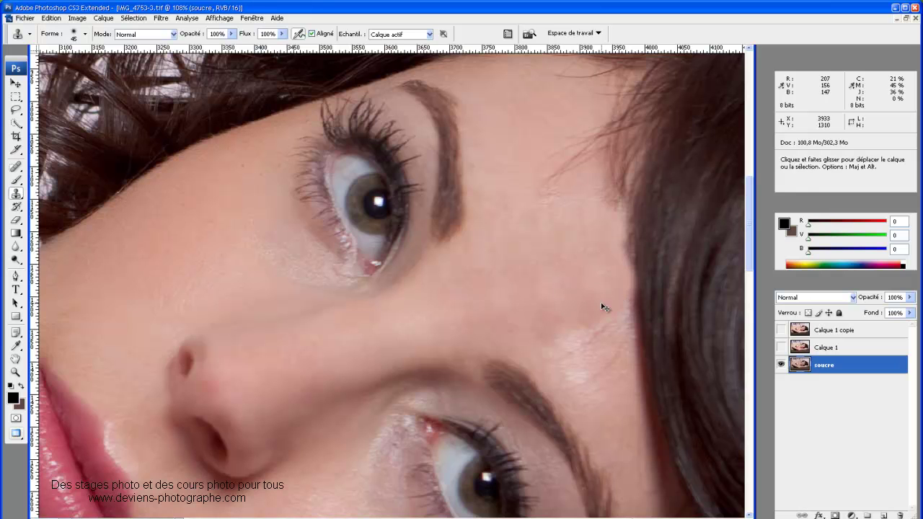
pyautogui.moveTo(612, 260); pyautogui.dragTo(616, 343)
# Step: Resample nearby clean skin and paint over the remaining forehead blemishes
pyautogui.press('alt')
pyautogui.keyDown('alt'); pyautogui.click(573, 269); pyautogui.keyUp('alt')
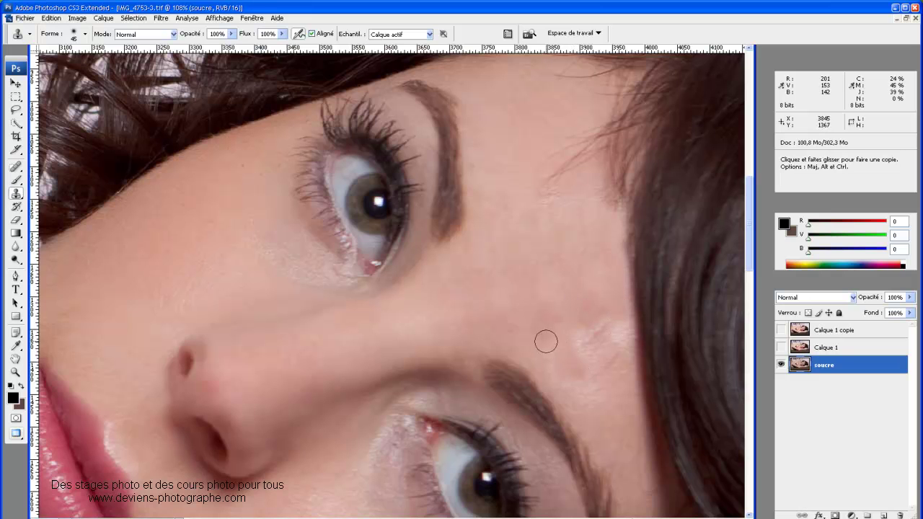
pyautogui.keyDown('alt'); pyautogui.click(612, 418); pyautogui.keyUp('alt')
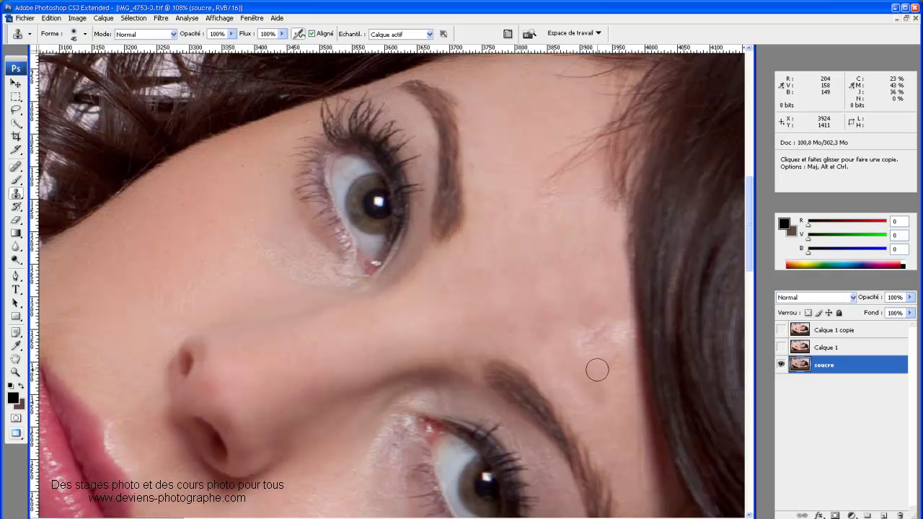
pyautogui.press('ctrl')
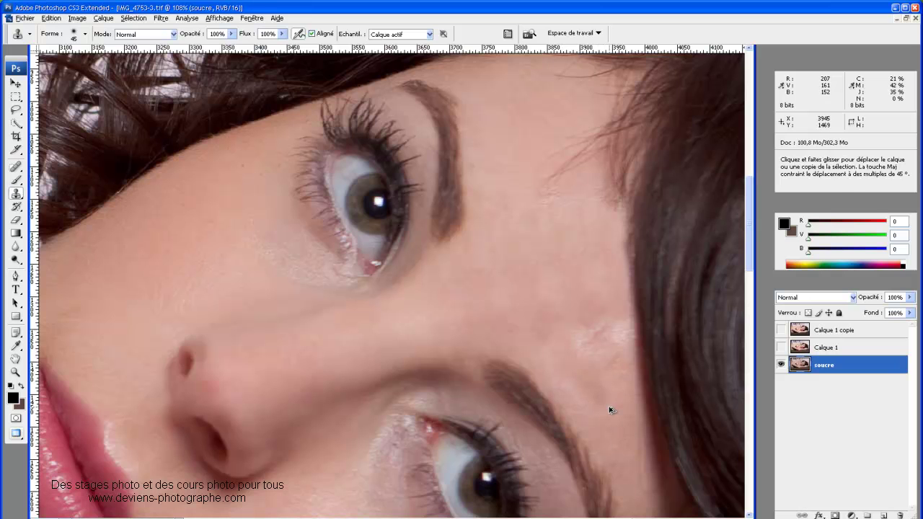
pyautogui.press('alt')
pyautogui.keyDown('alt'); pyautogui.click(564, 308); pyautogui.keyUp('alt')
pyautogui.moveTo(603, 332); pyautogui.dragTo(567, 339)
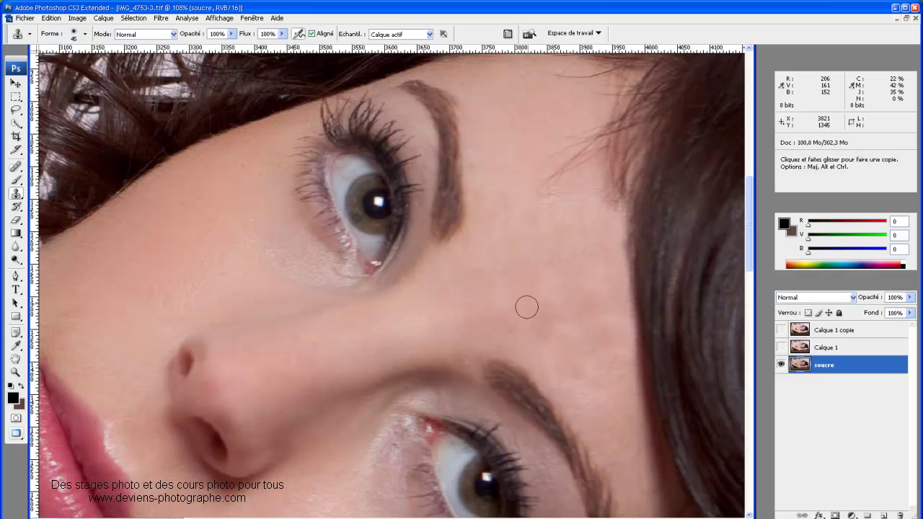
# Step: Switch to the Spot Healing Brush with a 50 px diameter
pyautogui.click(16, 168)
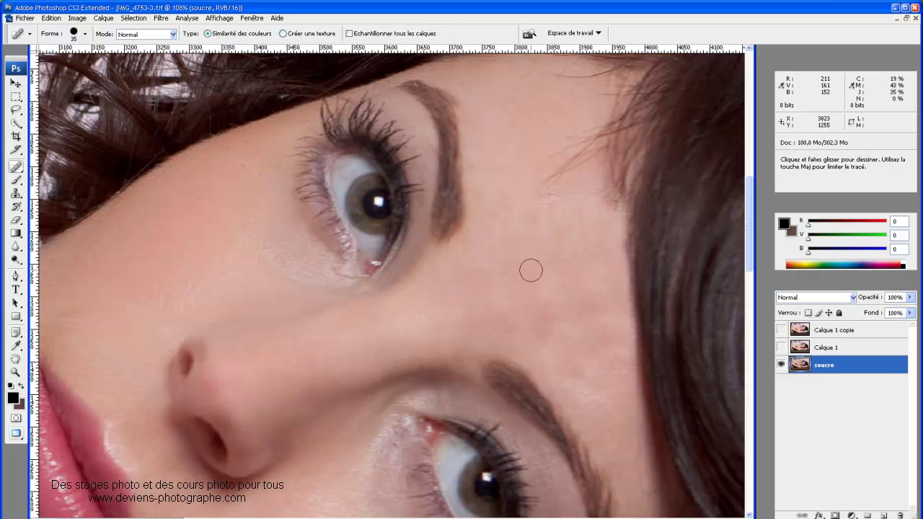
pyautogui.click(79, 35)
pyautogui.press('BackSpace')
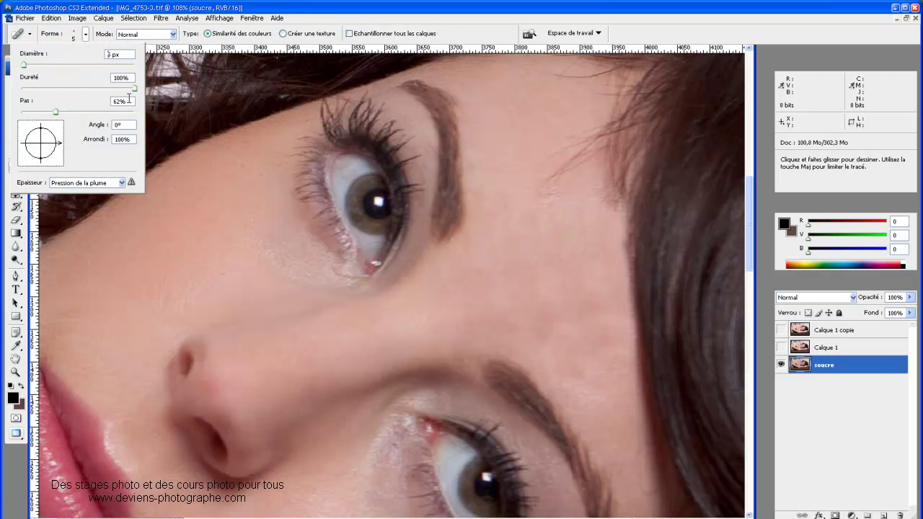
pyautogui.write('0')
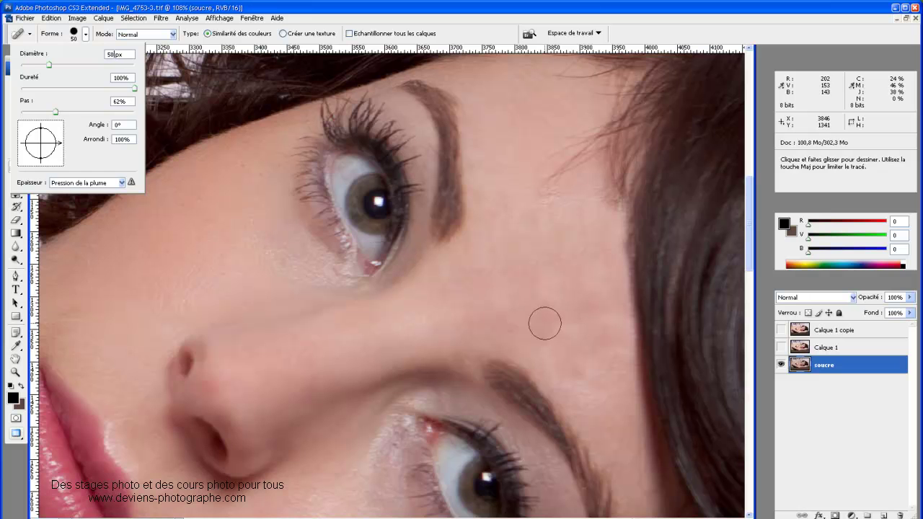
pyautogui.click(545, 326)
# Step: Try healing spots on the lower forehead, undoing the misplaced dabs
pyautogui.click(575, 338)
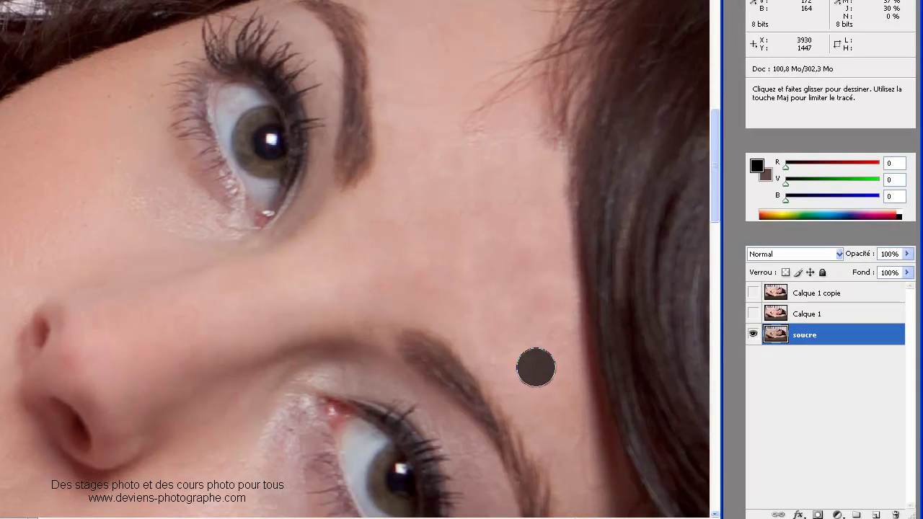
pyautogui.hotkey('ctrl', 'z')
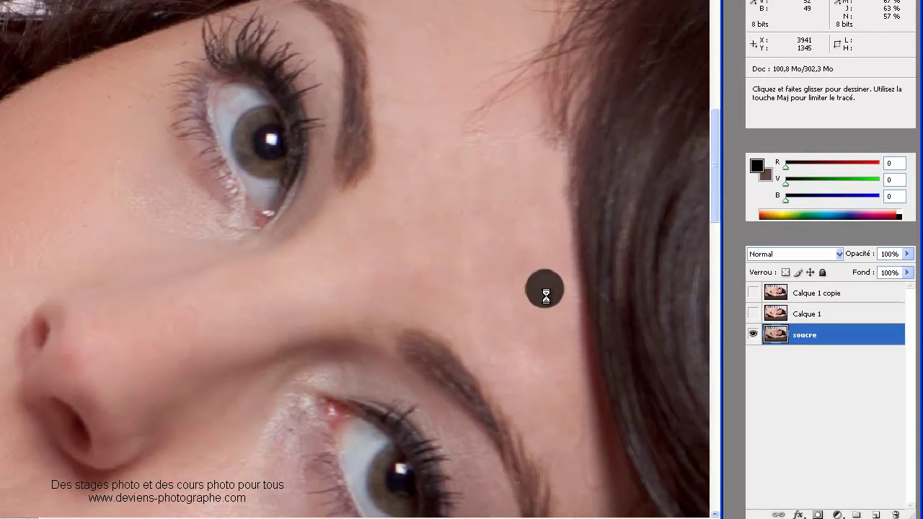
pyautogui.click(538, 353)
pyautogui.moveTo(537, 353)
pyautogui.mouseDown()
pyautogui.moveTo(512, 319)
pyautogui.moveTo(508, 347)
pyautogui.mouseUp()
pyautogui.hotkey('ctrl', 'z')
pyautogui.hotkey('ctrl', 'z')
pyautogui.moveTo(457, 171); pyautogui.dragTo(469, 202)
# Step: Try healing spots higher on the forehead and near the hairline, undoing each bad dab
pyautogui.hotkey('ctrl', 'z')
pyautogui.click(464, 173)
pyautogui.hotkey('ctrl', 'z')
pyautogui.click(478, 140)
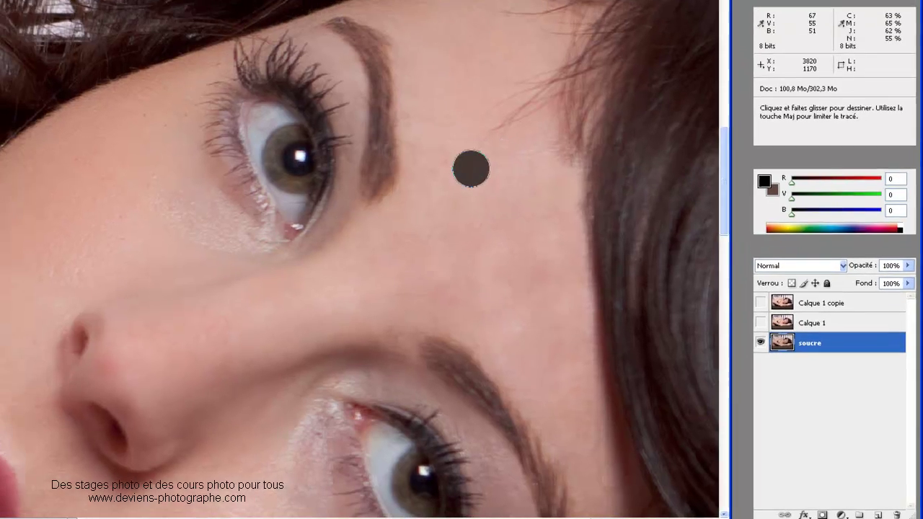
pyautogui.hotkey('ctrl', 'z')
pyautogui.click(568, 352)
pyautogui.hotkey('ctrl', 'z')
pyautogui.click(548, 281)
pyautogui.hotkey('ctrl', 'z')
# Step: Heal the blemishes near the hairline and between the eyebrows
pyautogui.click(554, 240)
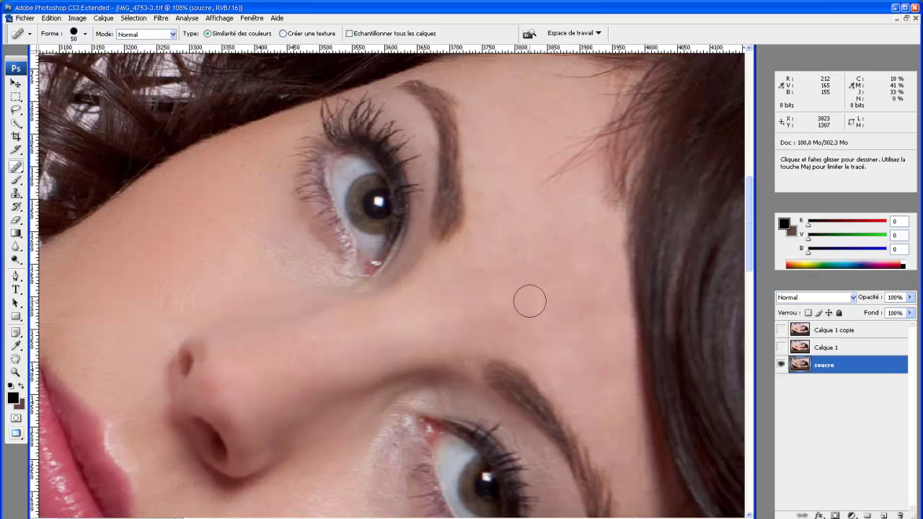
pyautogui.click(605, 334)
pyautogui.click(560, 227)
pyautogui.click(549, 285)
pyautogui.click(612, 339)
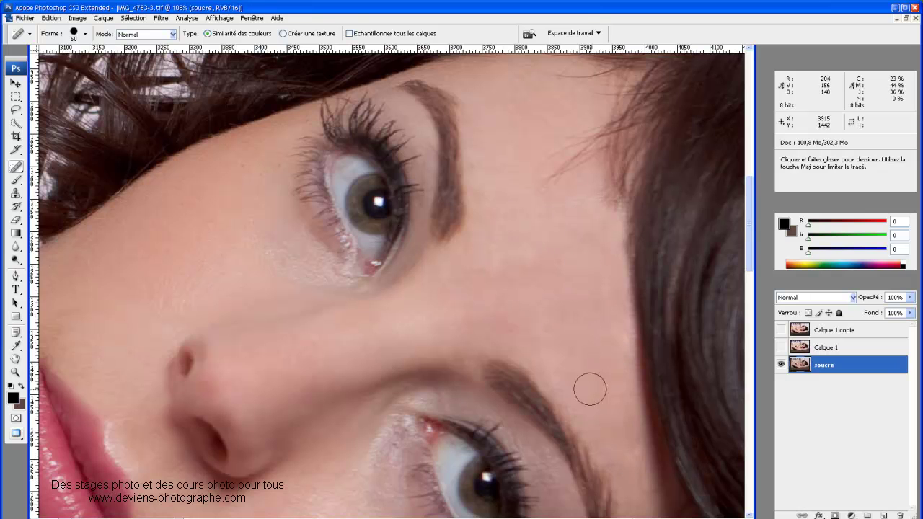
# Step: Return to the Spot Healing Brush and move the view to the lower part of the photo
pyautogui.press('s')
pyautogui.scroll(-3, 752, 355)
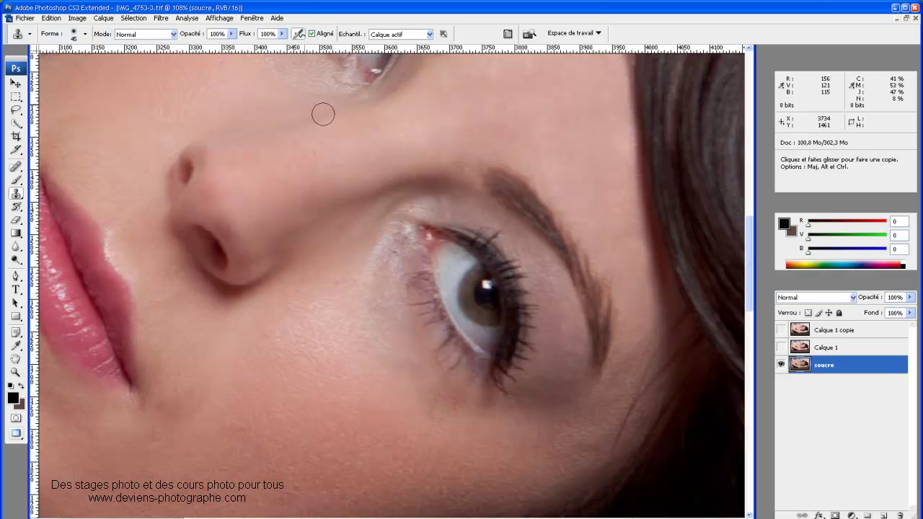
pyautogui.press('j')
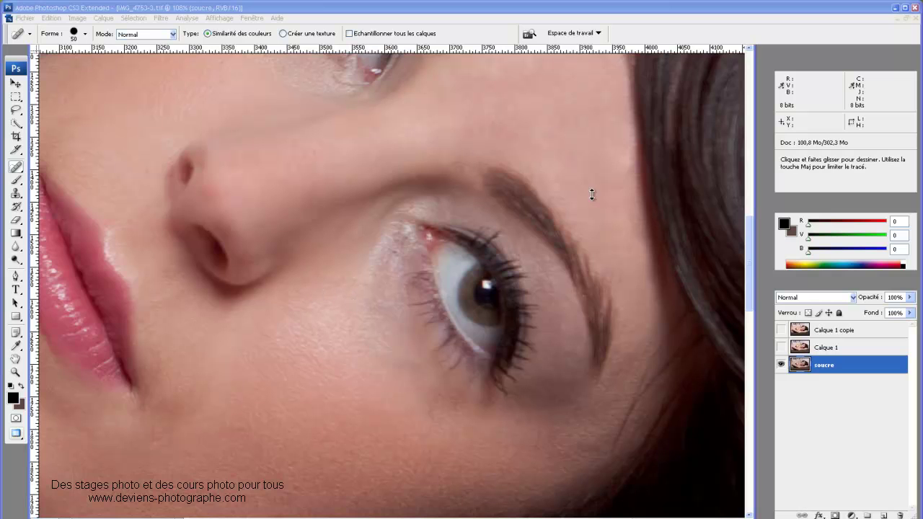
pyautogui.click(748, 368)
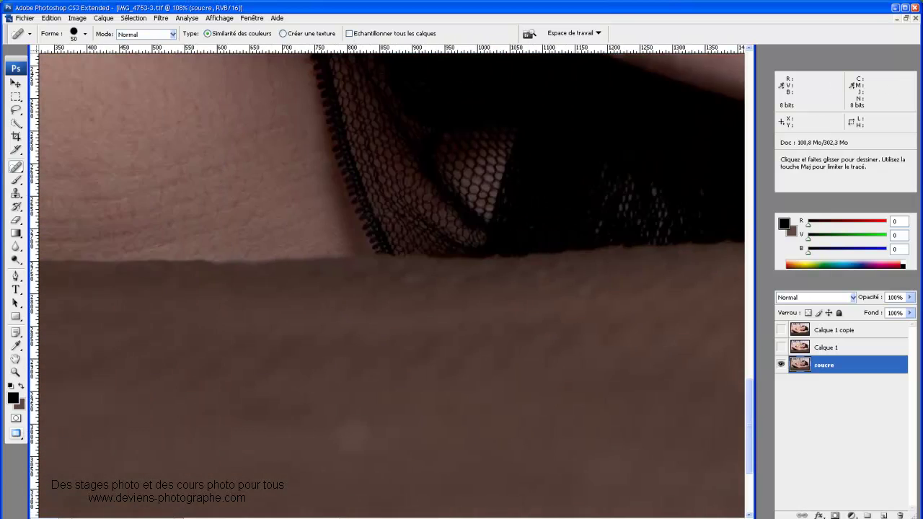
# Step: Heal the blemishes along the skin edge beside the black net with drag strokes
pyautogui.hscroll(-15, 250, 502)
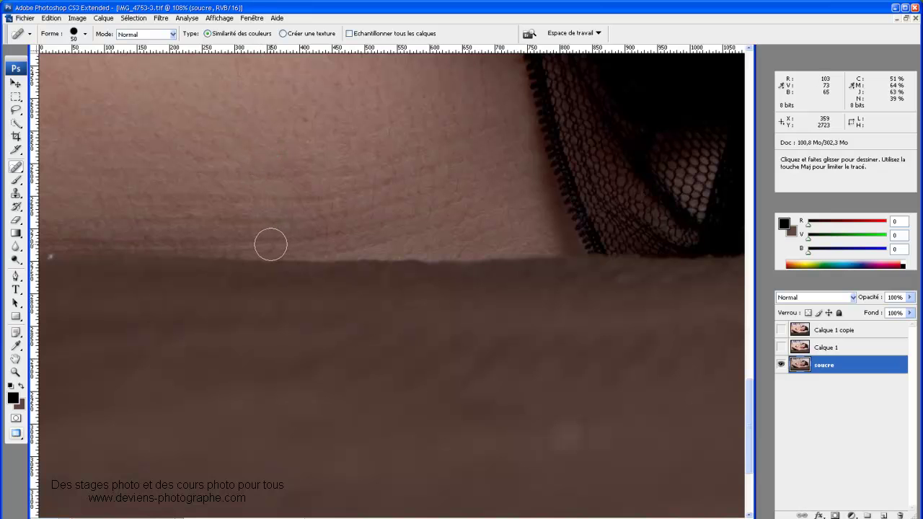
pyautogui.moveTo(260, 265)
pyautogui.mouseDown()
pyautogui.moveTo(260, 244)
pyautogui.moveTo(255, 280)
pyautogui.moveTo(217, 241)
pyautogui.mouseUp()
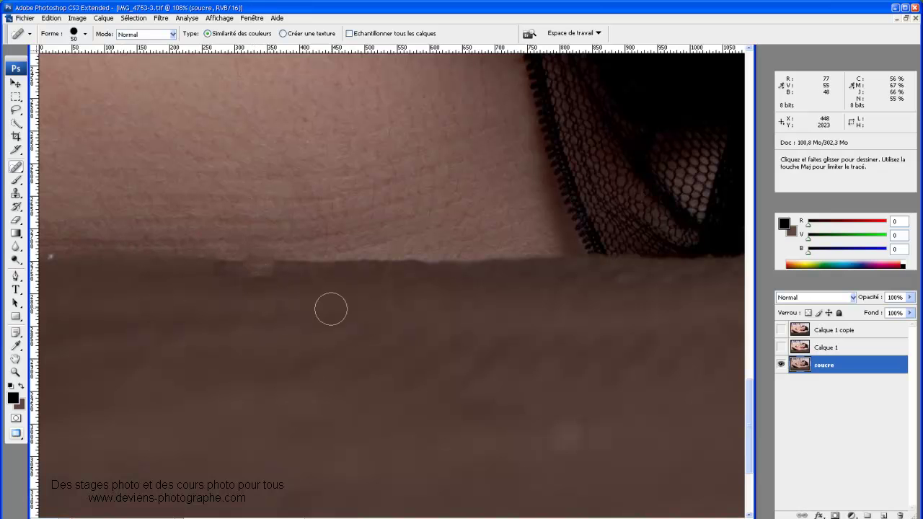
pyautogui.press('ctrl')
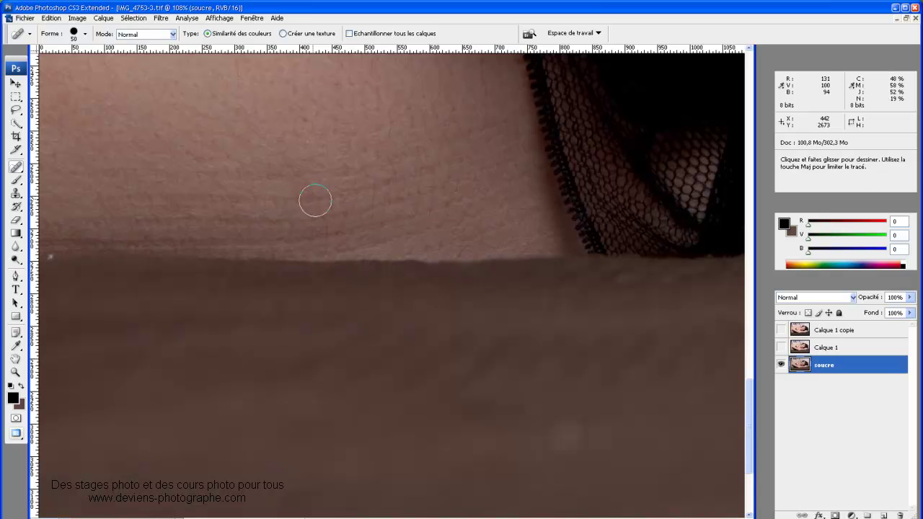
pyautogui.moveTo(314, 194); pyautogui.dragTo(393, 180)
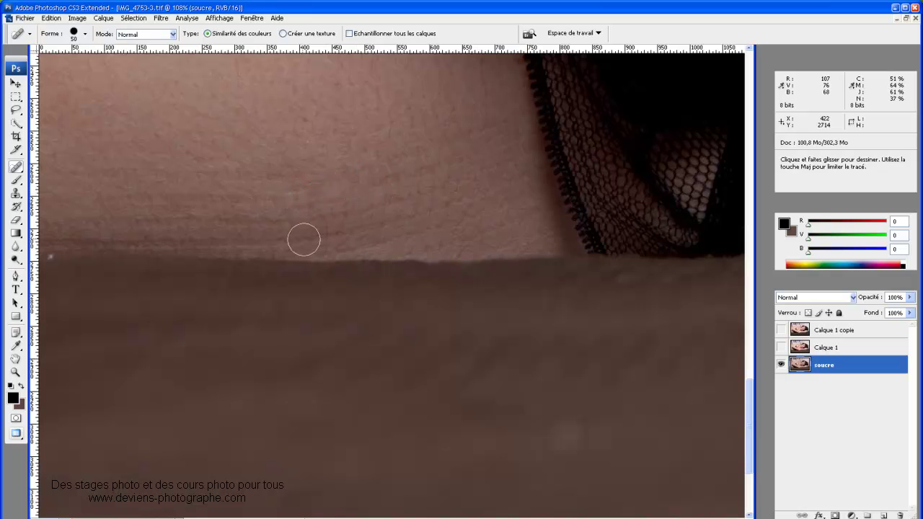
pyautogui.moveTo(287, 173)
pyautogui.mouseDown()
pyautogui.moveTo(306, 179)
pyautogui.moveTo(345, 164)
pyautogui.moveTo(408, 171)
pyautogui.moveTo(455, 157)
pyautogui.moveTo(488, 126)
pyautogui.mouseUp()
pyautogui.moveTo(445, 164); pyautogui.dragTo(338, 216)
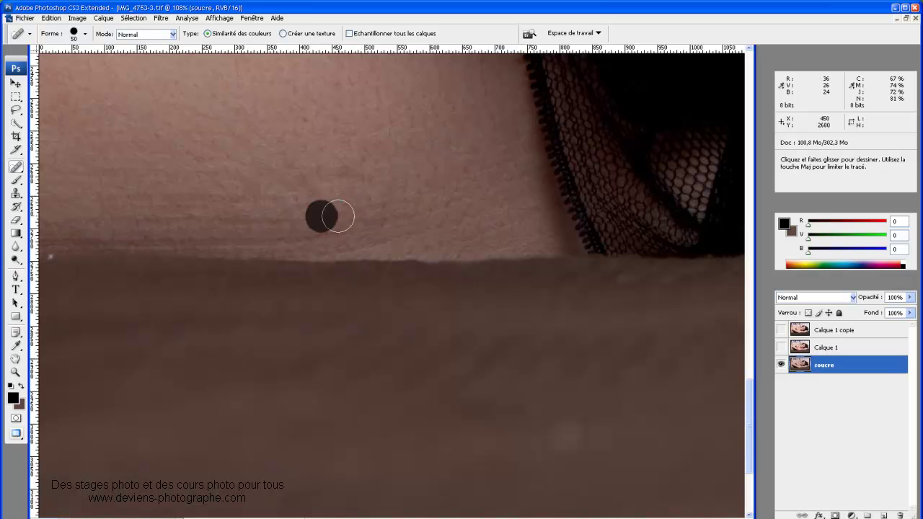
pyautogui.moveTo(260, 195)
pyautogui.mouseDown()
pyautogui.moveTo(283, 196)
pyautogui.moveTo(261, 201)
pyautogui.mouseUp()
pyautogui.moveTo(334, 176); pyautogui.dragTo(290, 205)
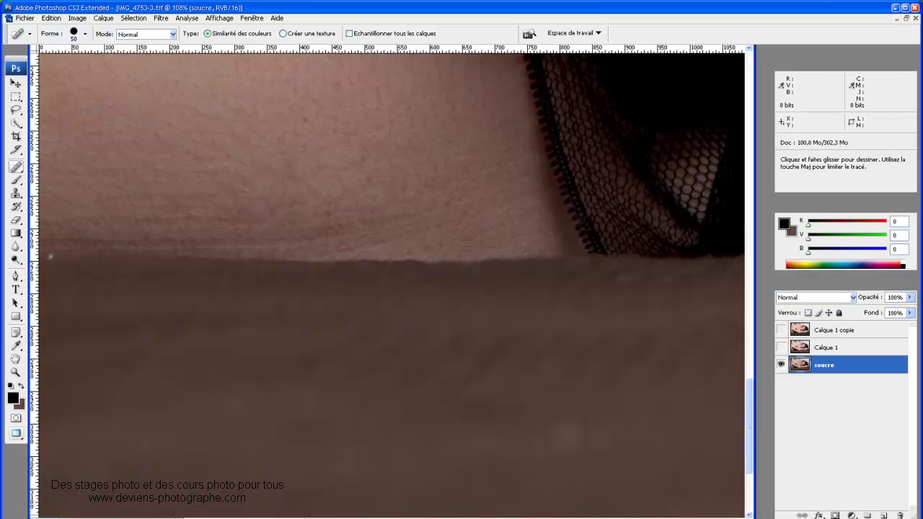
# Step: Dab away the small dark spots scattered across the skin band
pyautogui.click(88, 167)
pyautogui.click(115, 169)
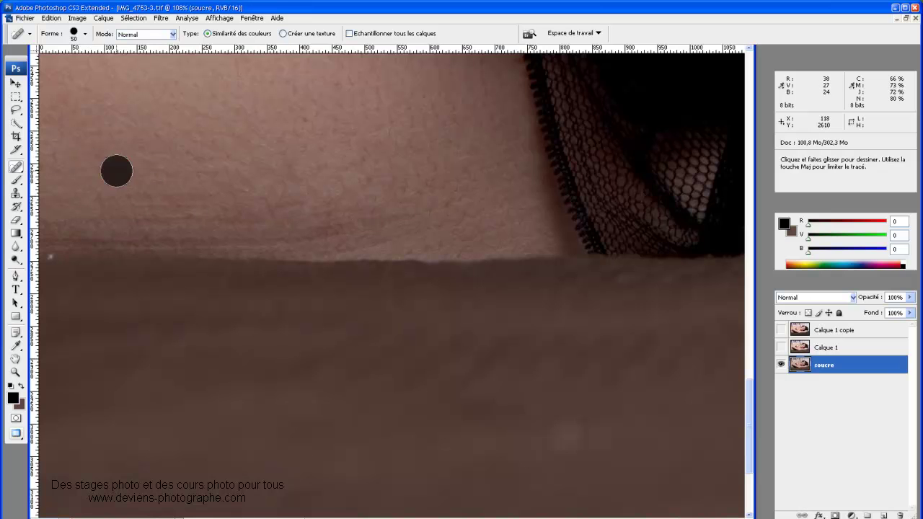
pyautogui.click(190, 173)
pyautogui.click(192, 206)
pyautogui.click(239, 200)
pyautogui.click(404, 167)
pyautogui.click(478, 184)
pyautogui.click(477, 231)
pyautogui.click(414, 221)
# Step: Heal the last spots near the skin edge and fit the whole photo on screen
pyautogui.moveTo(275, 235); pyautogui.dragTo(314, 223)
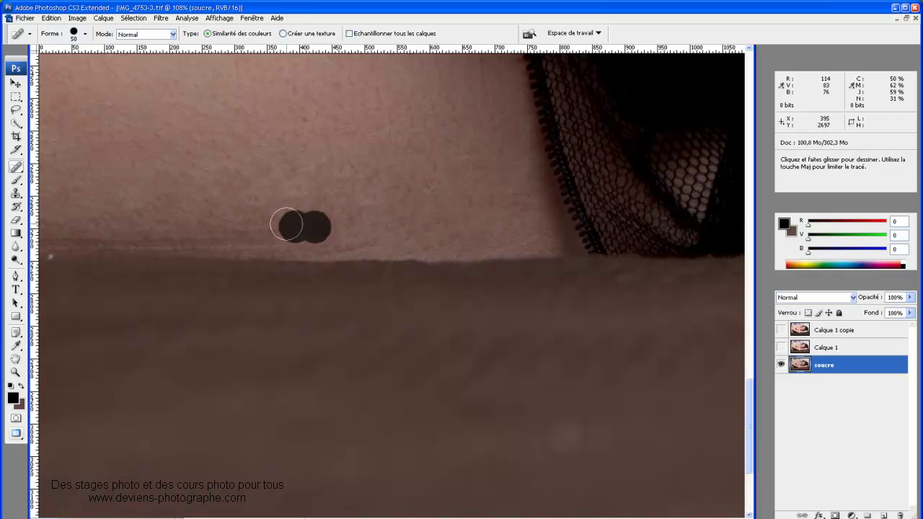
pyautogui.click(369, 238)
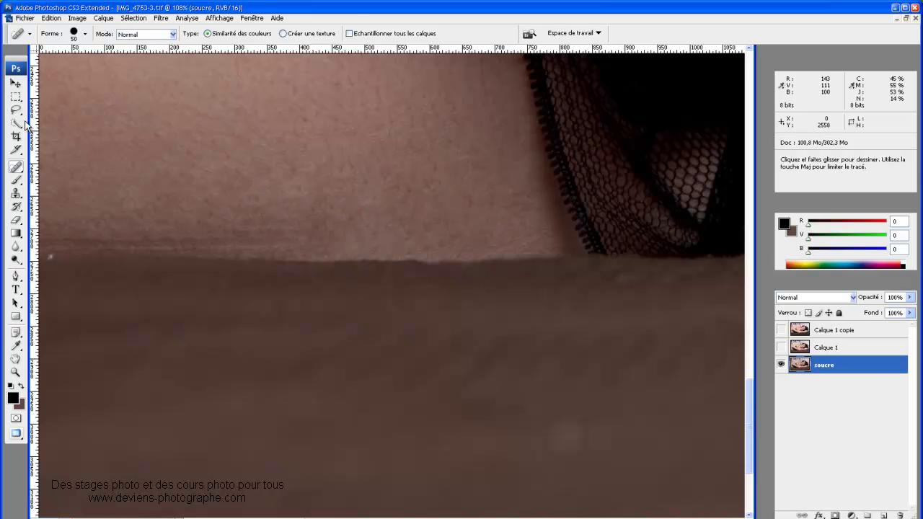
pyautogui.moveTo(129, 227); pyautogui.dragTo(249, 228)
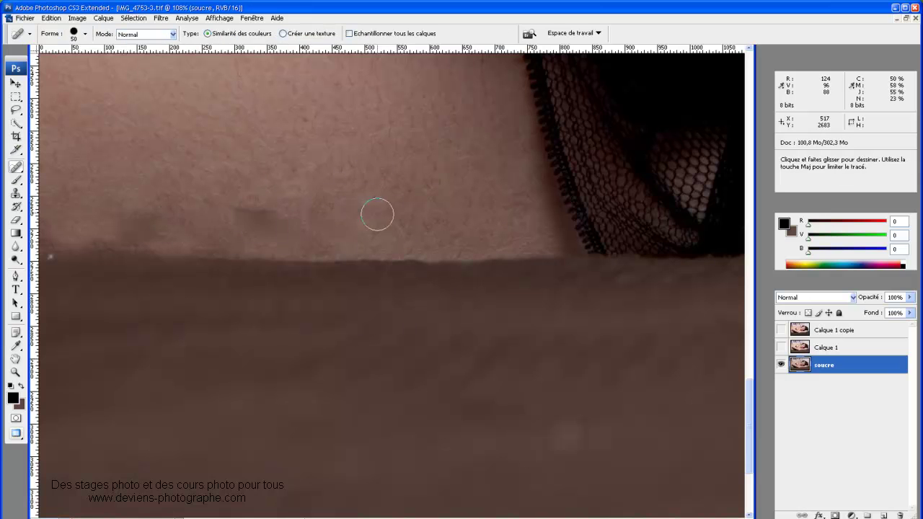
pyautogui.click(311, 205)
pyautogui.click(233, 238)
pyautogui.moveTo(191, 157); pyautogui.dragTo(243, 169)
pyautogui.click(345, 212)
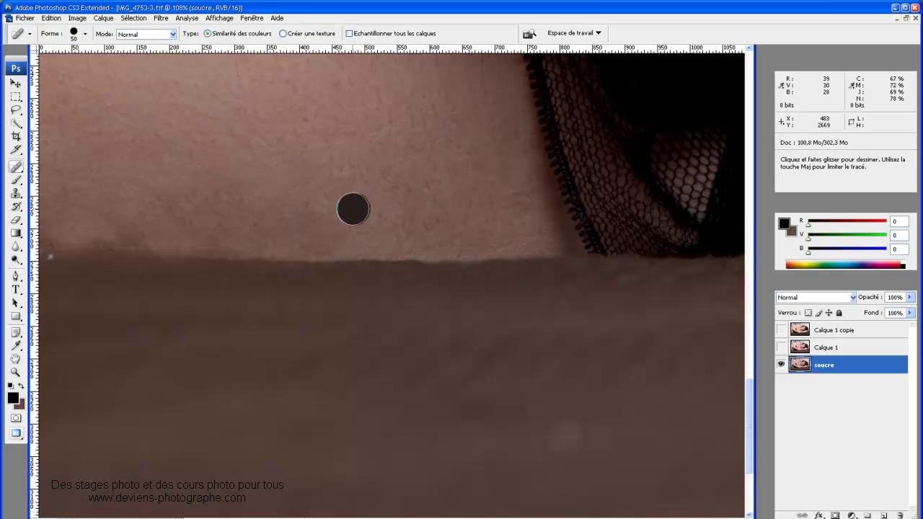
pyautogui.hotkey('ctrl', '0')
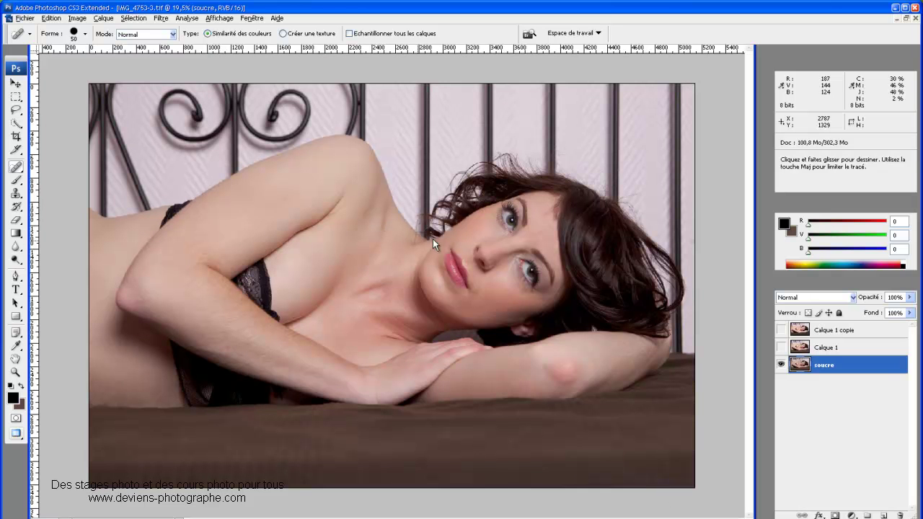
# Step: Zoom in on the face and heal the first blemishes below the eye
pyautogui.scroll(5, 507, 215)
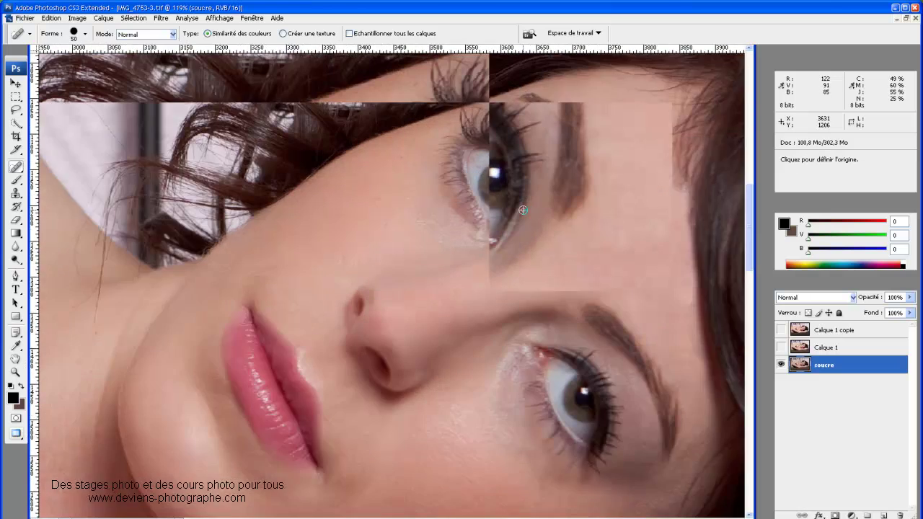
pyautogui.scroll(1, 408, 245)
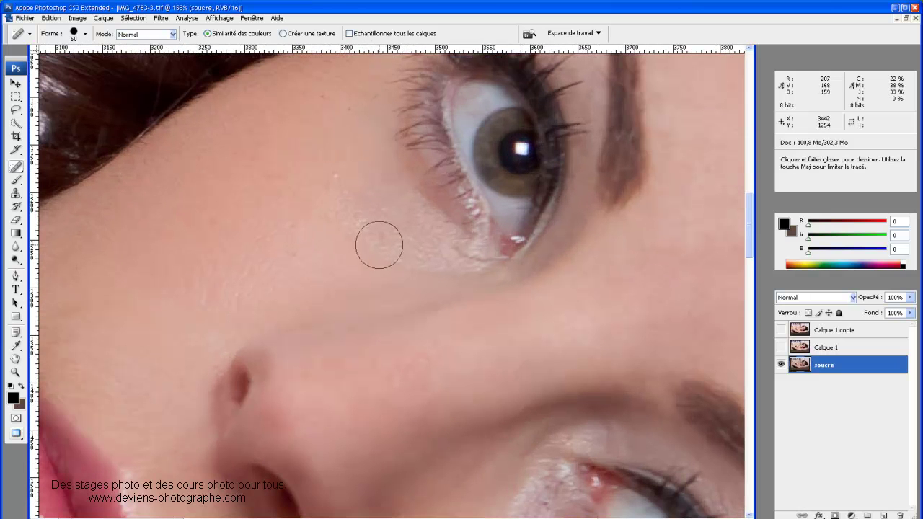
pyautogui.scroll(-2, 384, 240)
pyautogui.scroll(-3, 431, 303)
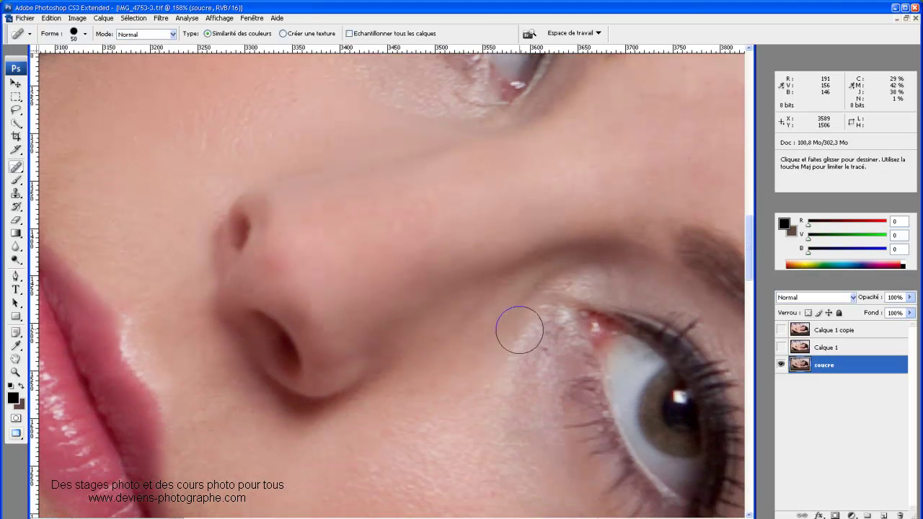
pyautogui.scroll(1, 520, 330)
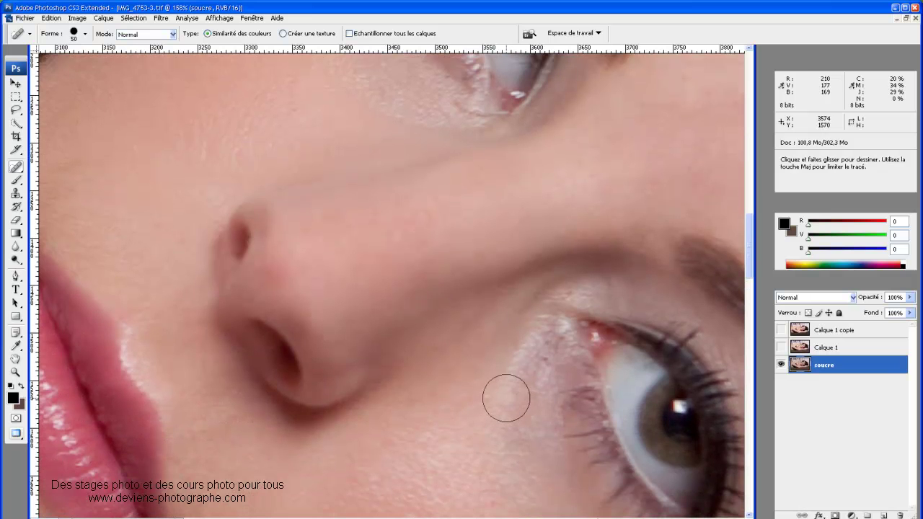
pyautogui.scroll(-3, 520, 373)
pyautogui.scroll(1, 514, 339)
pyautogui.scroll(4, 476, 308)
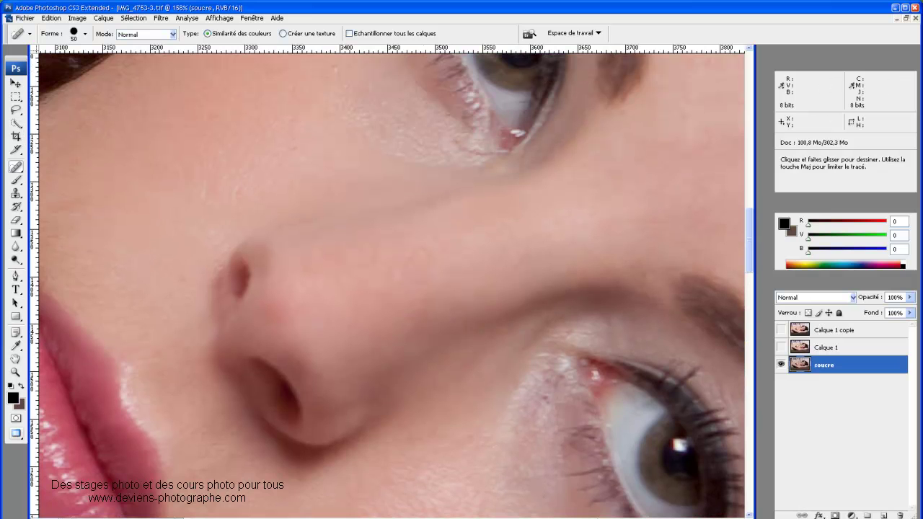
pyautogui.scroll(4, 328, 254)
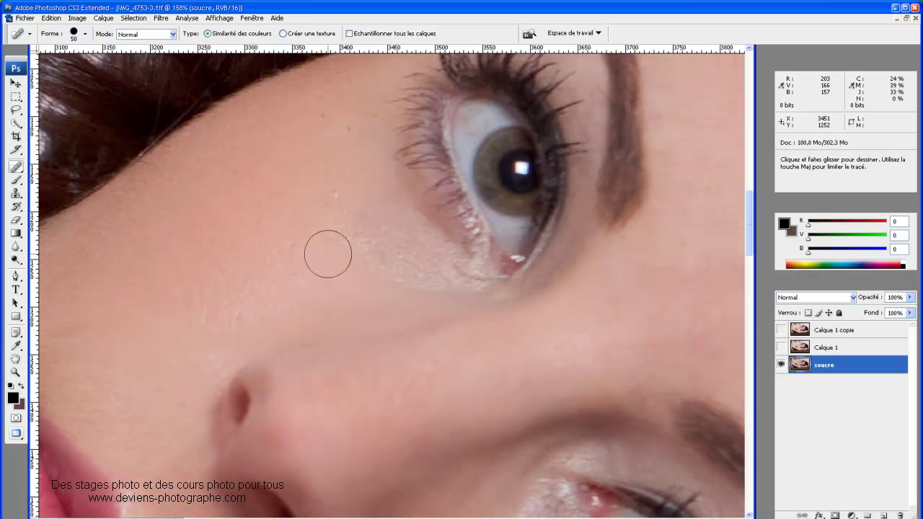
pyautogui.click(329, 198)
pyautogui.moveTo(354, 231); pyautogui.dragTo(398, 282)
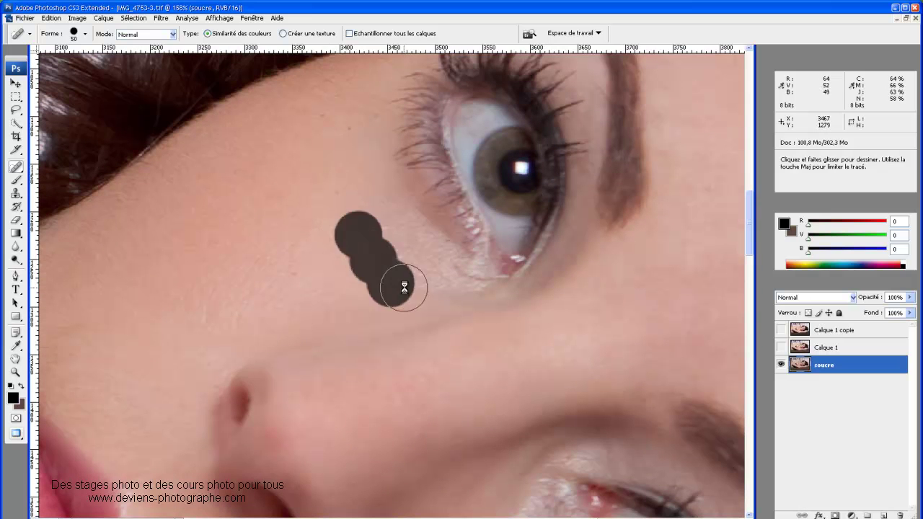
pyautogui.moveTo(374, 228); pyautogui.dragTo(414, 268)
pyautogui.moveTo(397, 236); pyautogui.dragTo(426, 266)
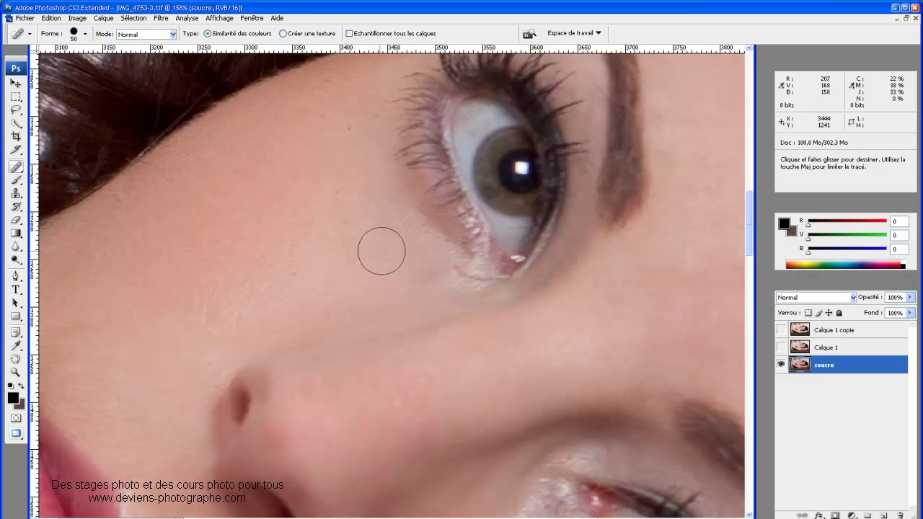
# Step: Heal the blemishes under the eye out toward the eye corner
pyautogui.click(457, 277)
pyautogui.moveTo(476, 281)
pyautogui.mouseDown()
pyautogui.moveTo(458, 284)
pyautogui.moveTo(421, 252)
pyautogui.mouseUp()
pyautogui.moveTo(373, 221); pyautogui.dragTo(421, 272)
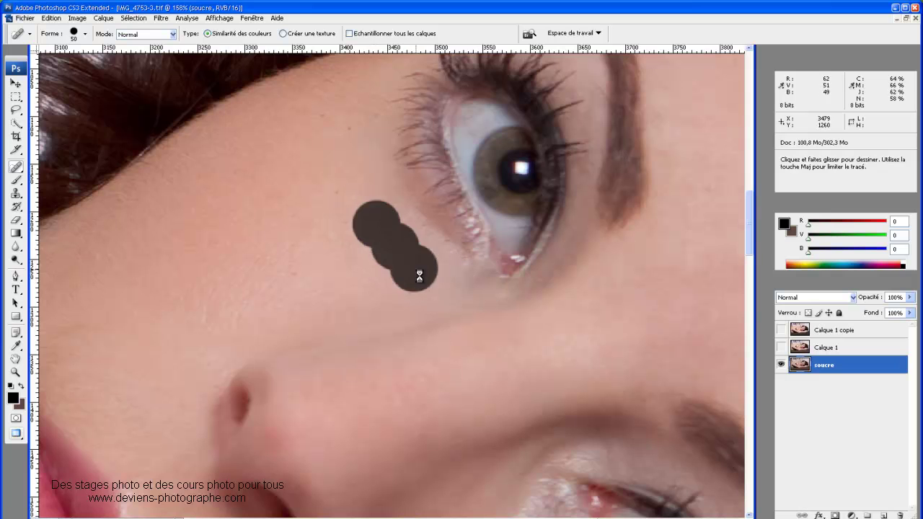
pyautogui.click(410, 239)
pyautogui.click(440, 255)
pyautogui.click(460, 283)
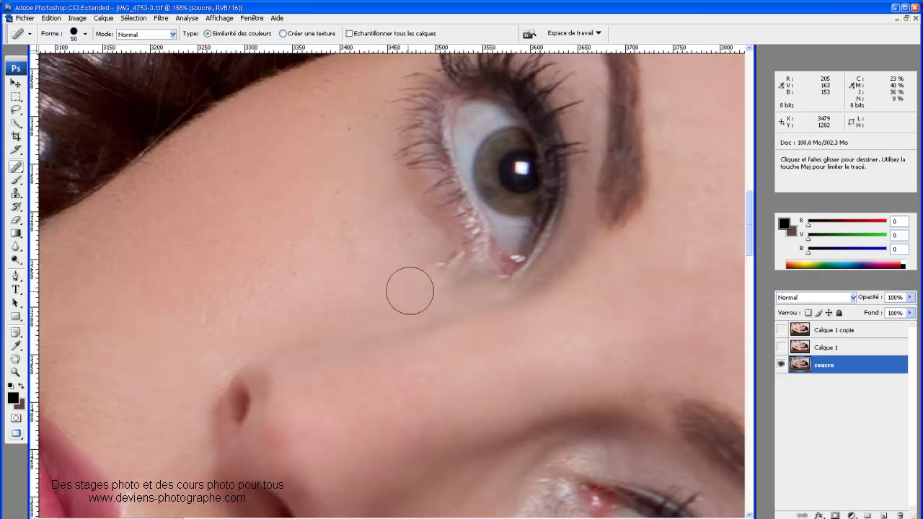
pyautogui.click(338, 247)
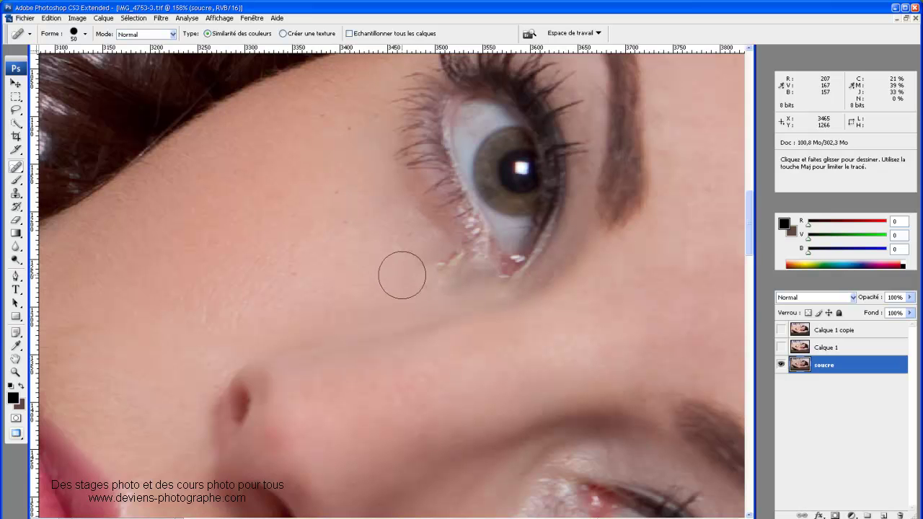
# Step: Smooth the skin along the lower eyelid by spot-healing the spots under the eye
pyautogui.press('ctrl')
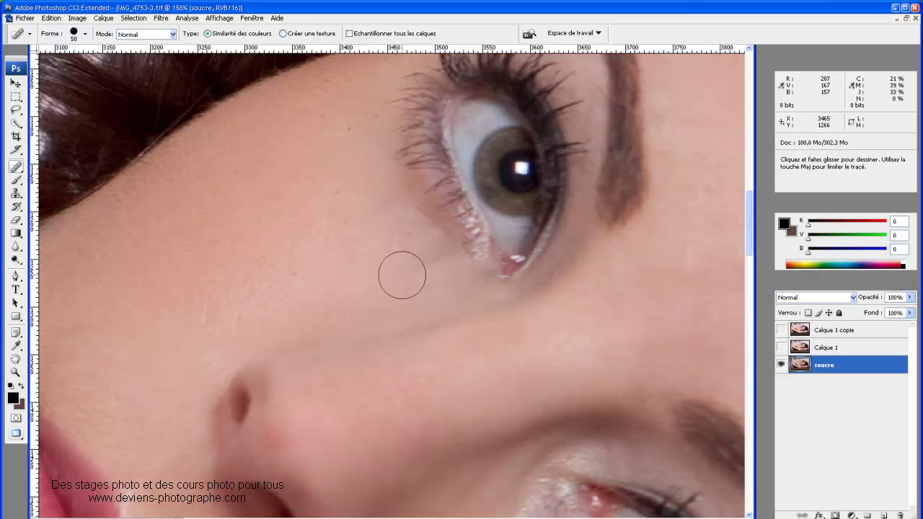
pyautogui.click(433, 285)
pyautogui.click(415, 258)
pyautogui.click(443, 258)
pyautogui.click(420, 311)
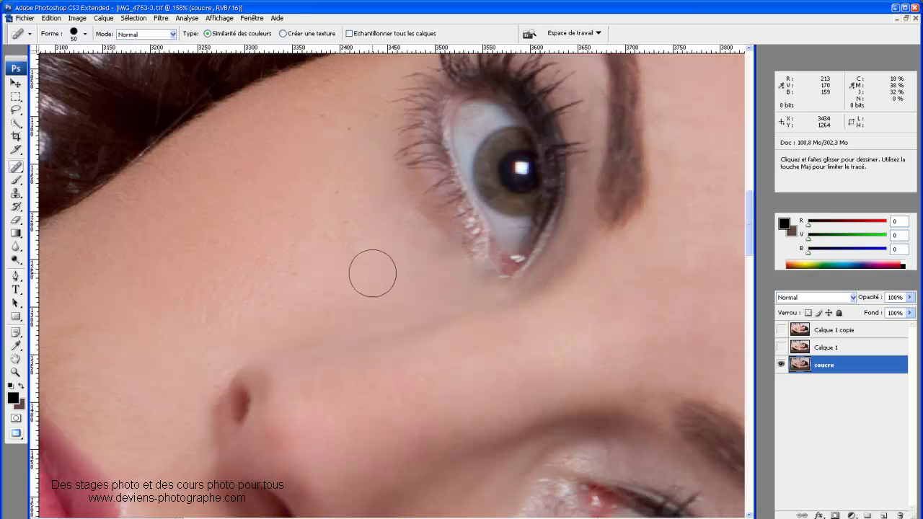
pyautogui.click(440, 265)
pyautogui.click(405, 266)
pyautogui.click(385, 221)
pyautogui.click(338, 206)
pyautogui.click(310, 269)
pyautogui.click(394, 240)
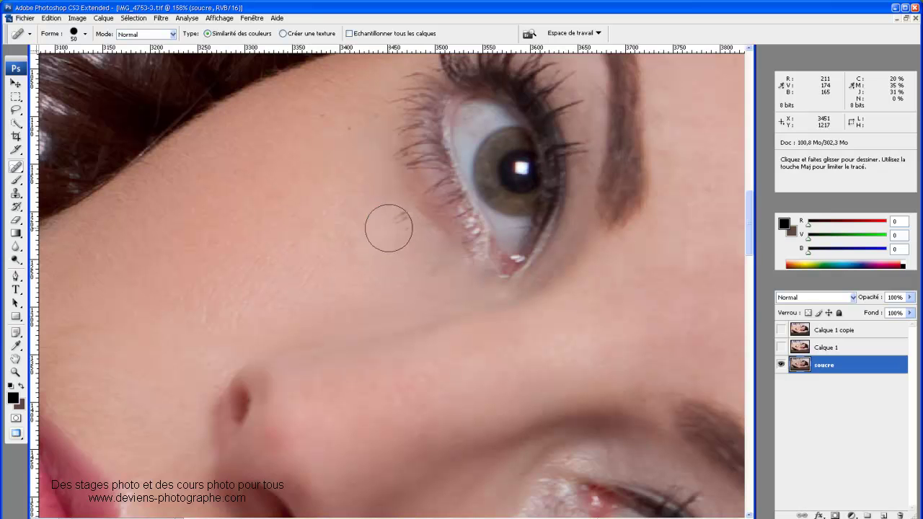
pyautogui.click(384, 253)
pyautogui.click(429, 273)
pyautogui.click(455, 282)
# Step: Heal the remaining marks below the eye and a few cheek blemishes
pyautogui.click(376, 243)
pyautogui.click(404, 265)
pyautogui.click(413, 258)
pyautogui.click(432, 274)
pyautogui.click(395, 224)
pyautogui.click(423, 252)
pyautogui.click(401, 229)
pyautogui.press('alt')
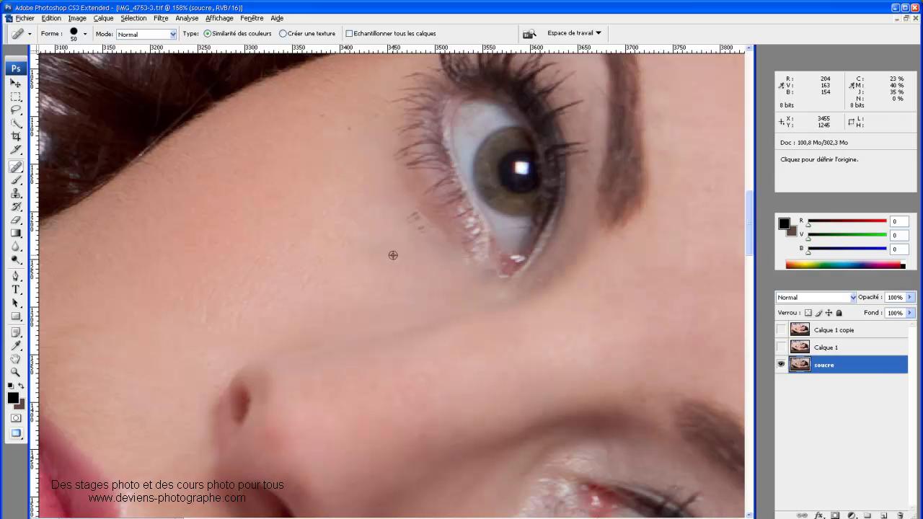
pyautogui.press('ctrl')
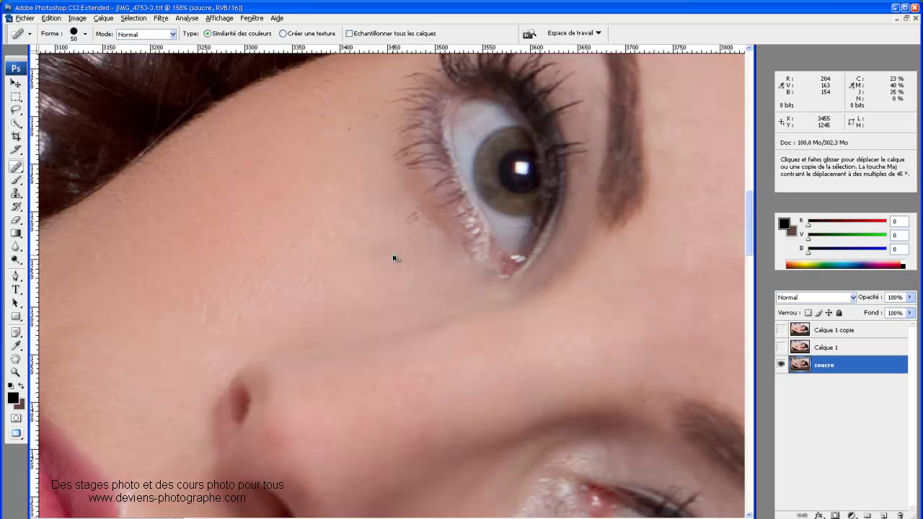
pyautogui.click(373, 203)
pyautogui.click(376, 261)
pyautogui.click(387, 214)
# Step: Heal the bright patch of skin below the lower eyelid
pyautogui.scroll(-1, 485, 341)
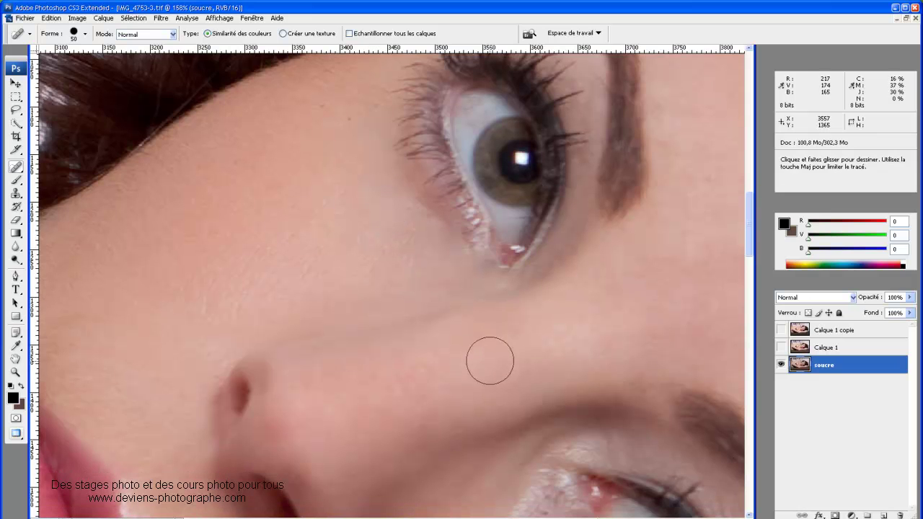
pyautogui.scroll(-2, 498, 390)
pyautogui.scroll(-4, 523, 438)
pyautogui.click(519, 342)
pyautogui.moveTo(517, 372)
pyautogui.mouseDown()
pyautogui.moveTo(521, 353)
pyautogui.moveTo(515, 433)
pyautogui.mouseUp()
pyautogui.click(526, 336)
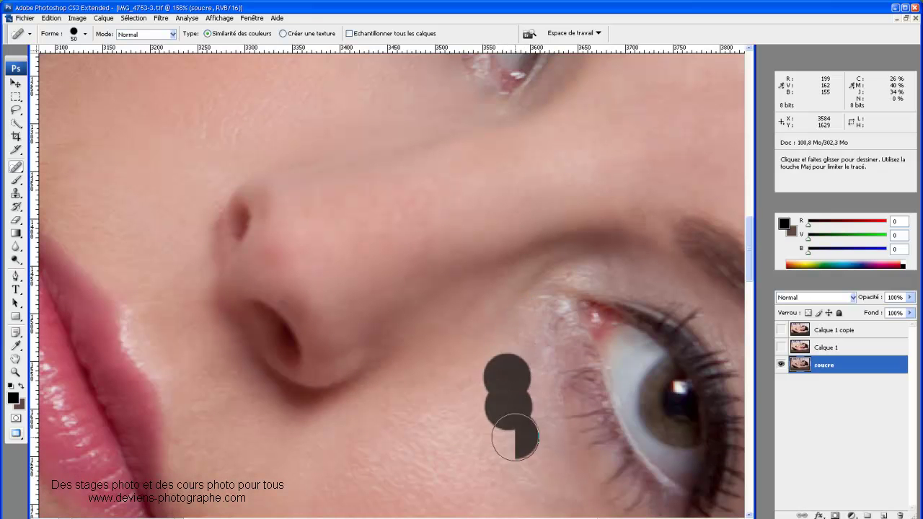
# Step: Smooth the skin below the eye with healing strokes running up toward the eye
pyautogui.scroll(-2, 473, 433)
pyautogui.moveTo(417, 367); pyautogui.dragTo(403, 395)
pyautogui.moveTo(425, 354); pyautogui.dragTo(472, 389)
pyautogui.moveTo(457, 351)
pyautogui.mouseDown()
pyautogui.moveTo(518, 353)
pyautogui.moveTo(546, 433)
pyautogui.mouseUp()
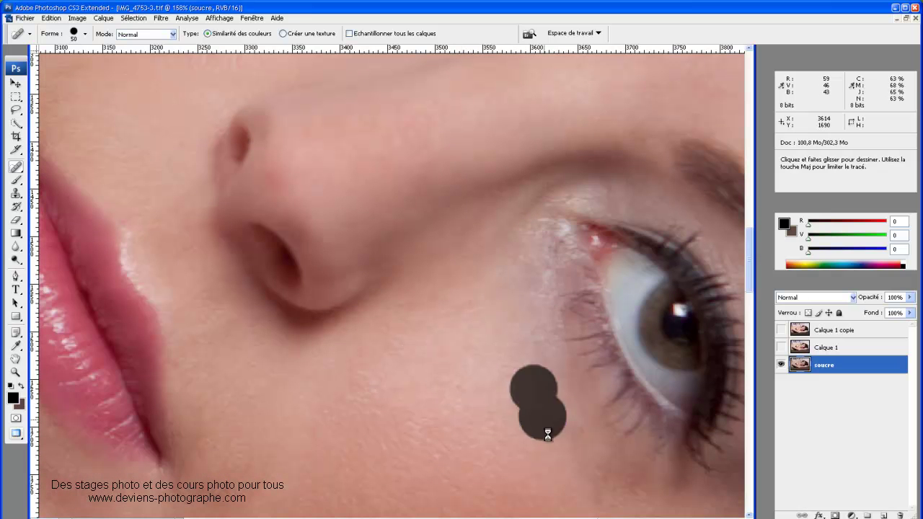
pyautogui.scroll(-2, 573, 453)
pyautogui.click(587, 418)
pyautogui.moveTo(561, 381); pyautogui.dragTo(542, 334)
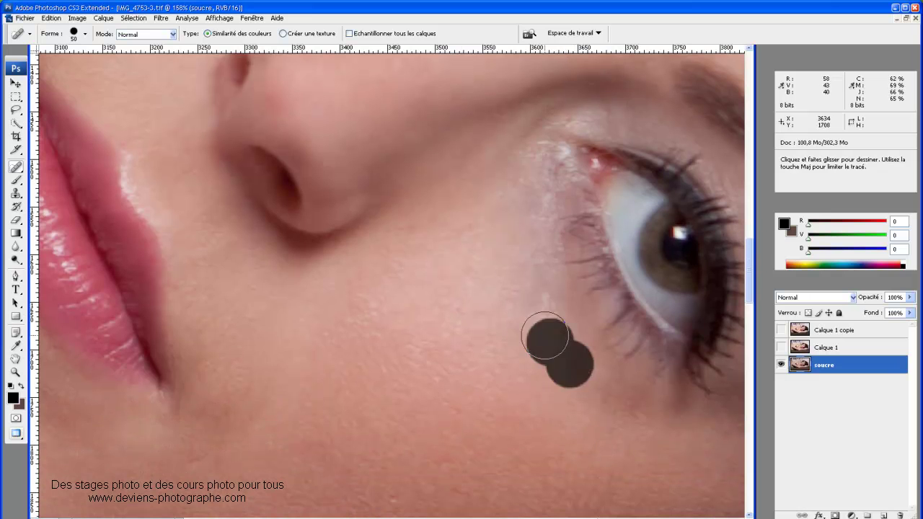
pyautogui.click(531, 313)
pyautogui.moveTo(546, 284); pyautogui.dragTo(540, 209)
pyautogui.moveTo(505, 308); pyautogui.dragTo(470, 258)
pyautogui.moveTo(463, 309); pyautogui.dragTo(438, 295)
# Step: Heal the row of small spots across the cheek
pyautogui.click(370, 315)
pyautogui.click(382, 281)
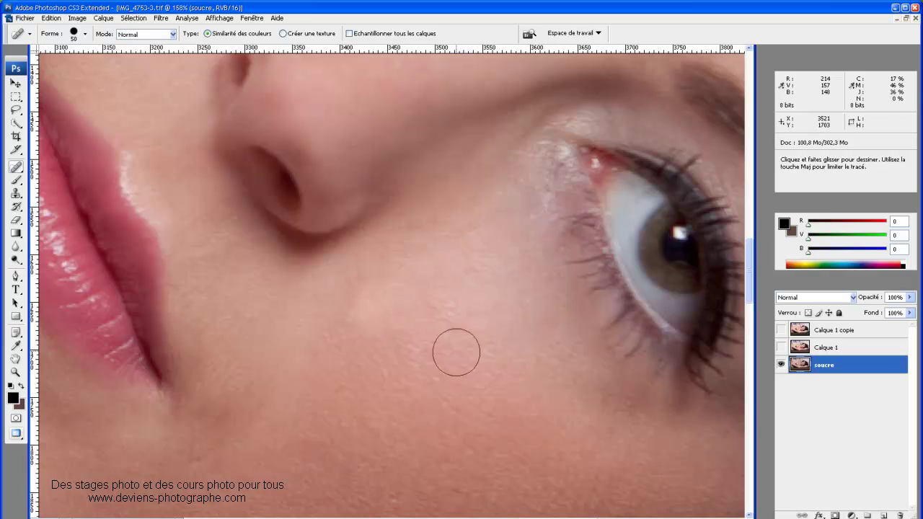
pyautogui.scroll(3, 476, 345)
pyautogui.click(367, 449)
pyautogui.click(363, 432)
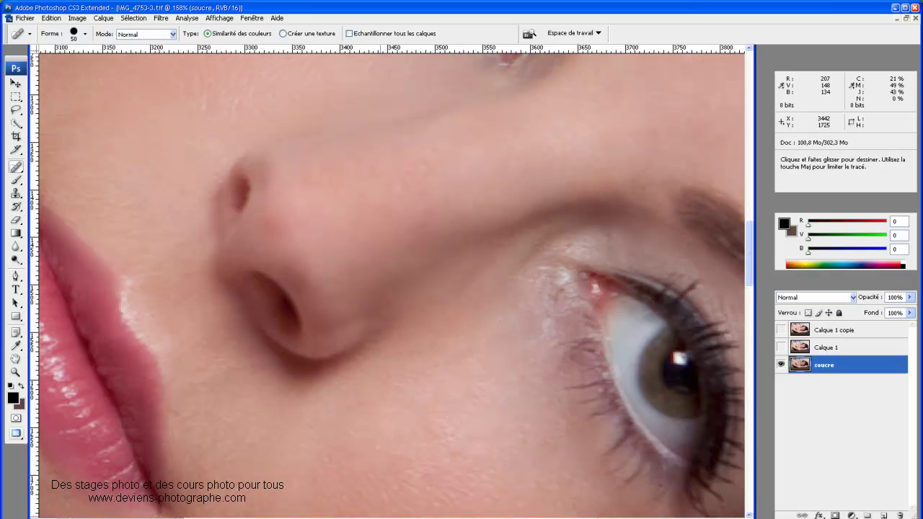
pyautogui.click(350, 457)
pyautogui.click(394, 441)
pyautogui.click(427, 445)
pyautogui.click(455, 442)
pyautogui.scroll(2, 458, 502)
# Step: Dab away the remaining spots on the skin just below the eye
pyautogui.click(541, 418)
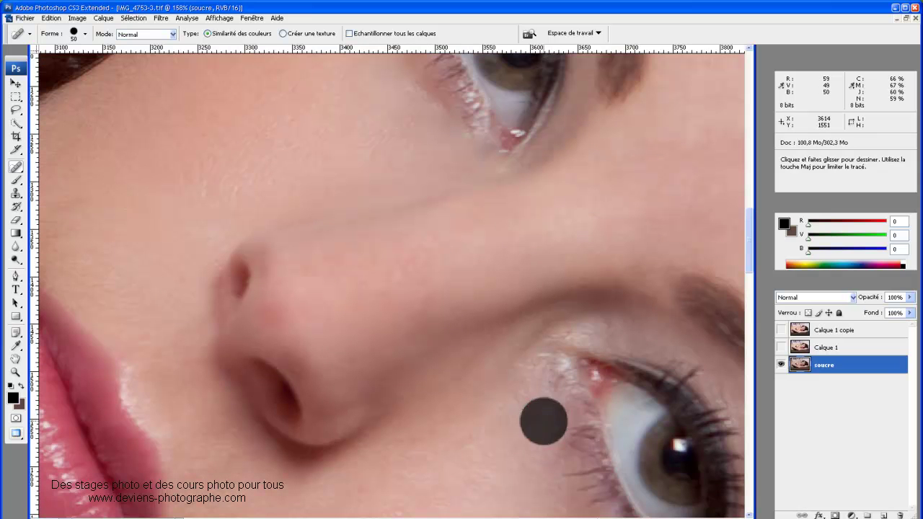
pyautogui.click(535, 416)
pyautogui.click(530, 384)
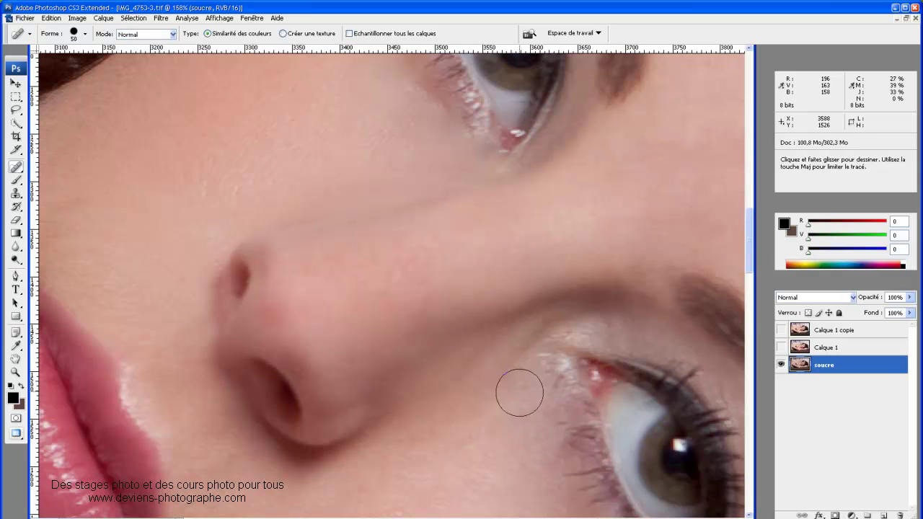
pyautogui.click(511, 442)
pyautogui.click(488, 457)
pyautogui.scroll(1, 497, 440)
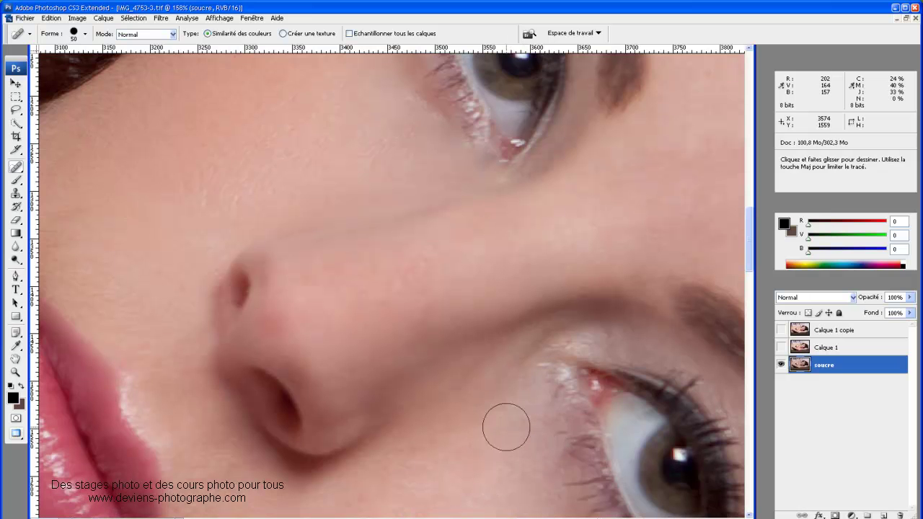
pyautogui.click(527, 427)
pyautogui.click(542, 408)
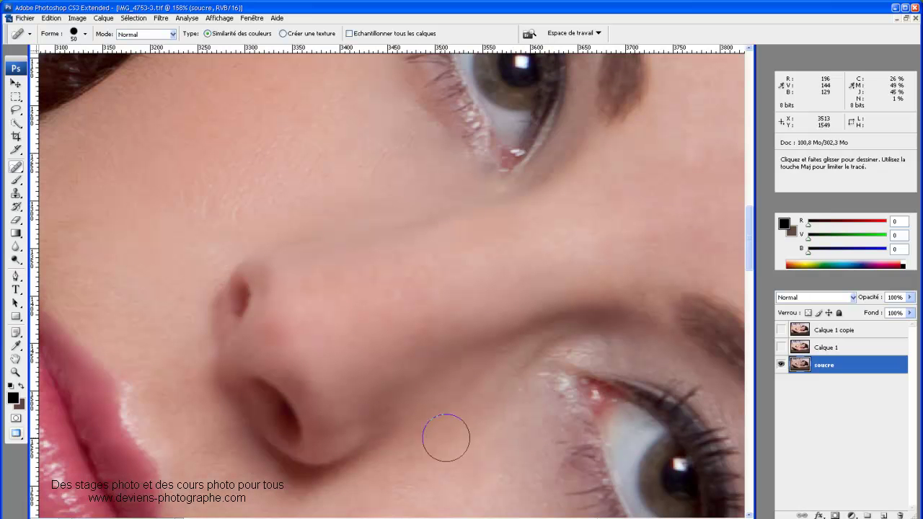
pyautogui.scroll(-2, 514, 441)
pyautogui.scroll(-1, 527, 411)
# Step: Heal the last blemishes right beside the inner eye corner
pyautogui.click(545, 377)
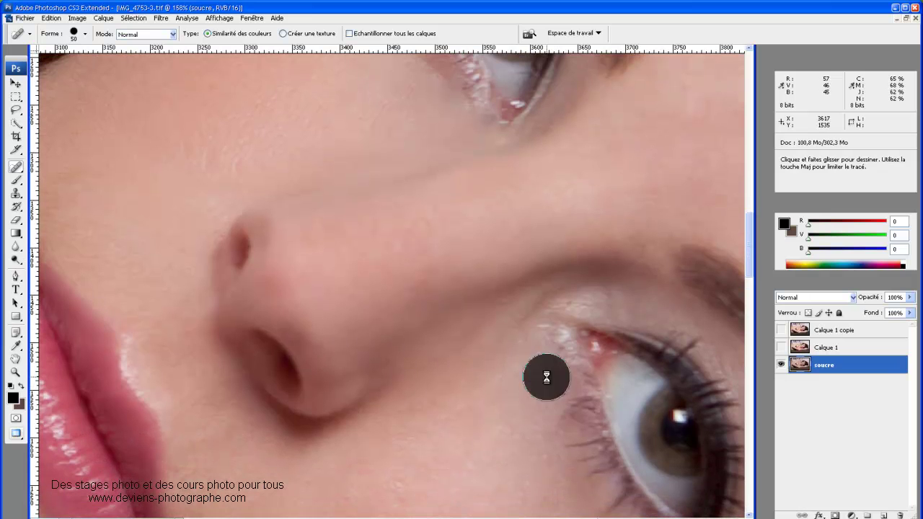
pyautogui.click(539, 349)
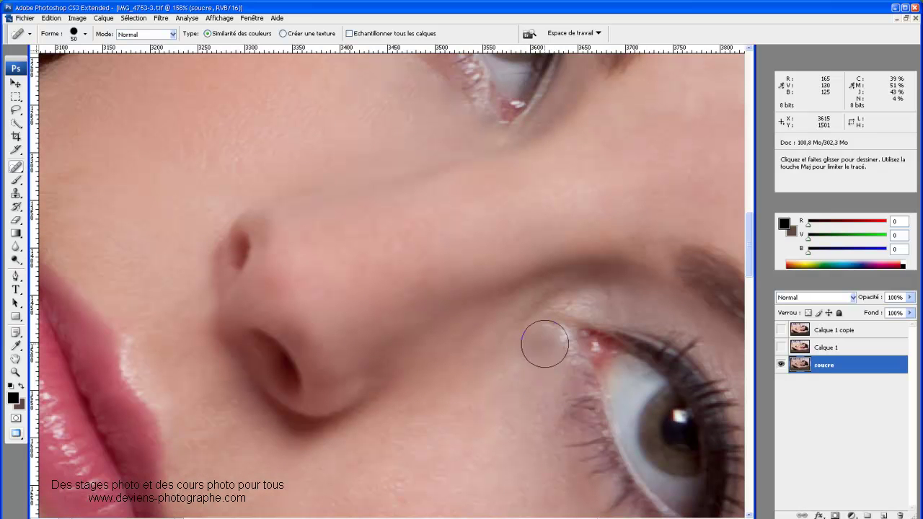
pyautogui.click(518, 386)
pyautogui.click(521, 370)
pyautogui.click(514, 348)
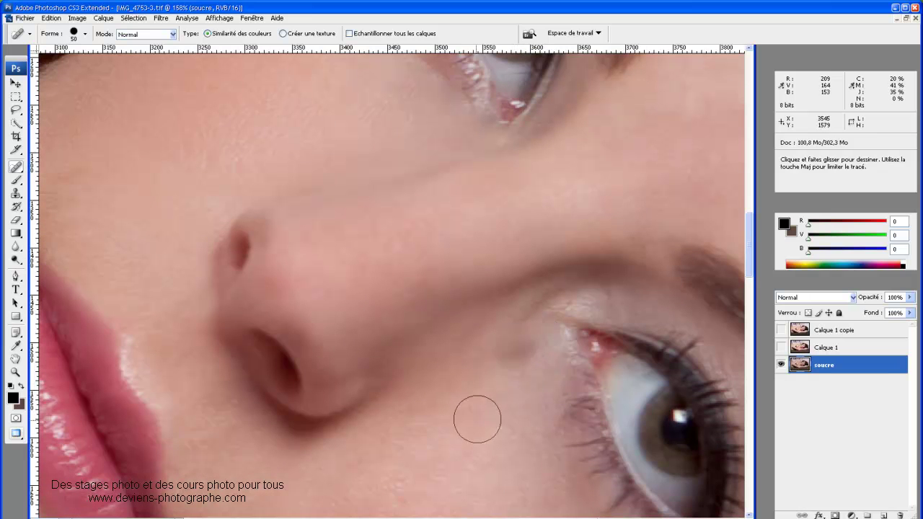
pyautogui.scroll(2, 512, 400)
pyautogui.click(515, 377)
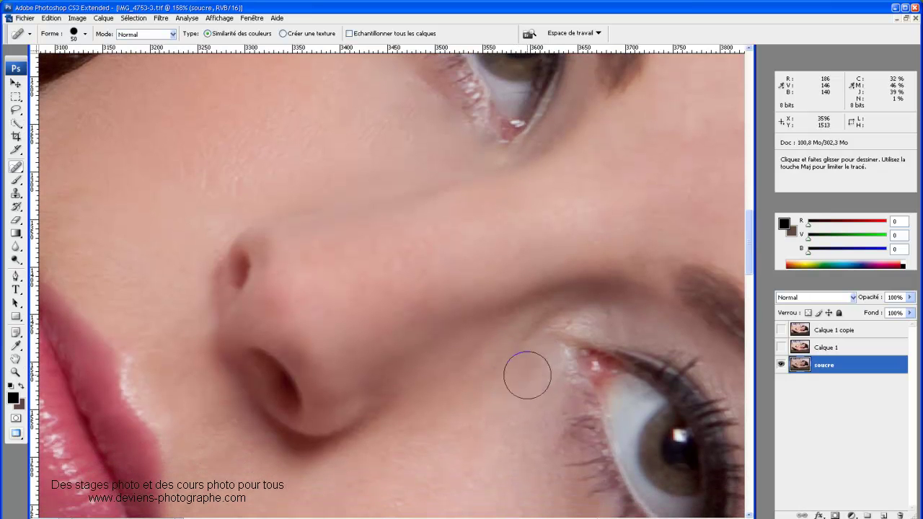
pyautogui.click(527, 372)
# Step: Clone clean skin over the white specks by the inner eye corner with the Clone Stamp
pyautogui.scroll(-3, 470, 438)
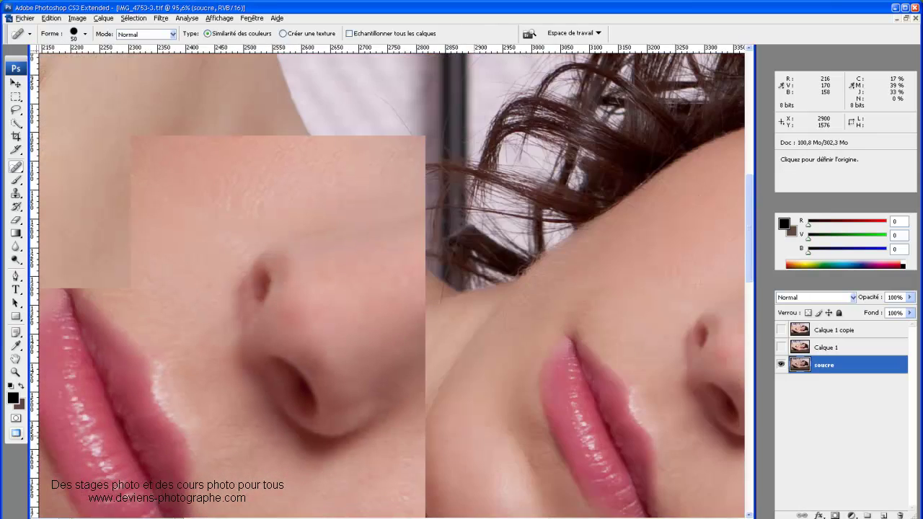
pyautogui.scroll(-1, 470, 438)
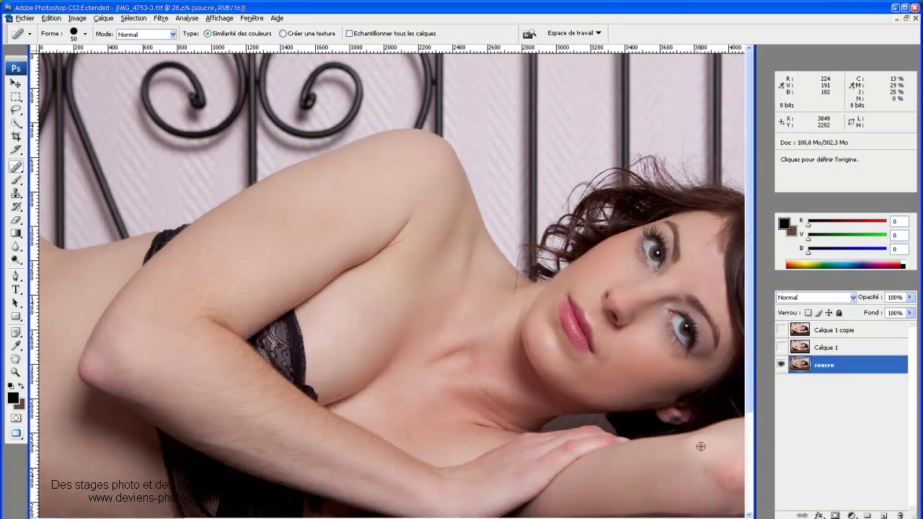
pyautogui.scroll(2, 405, 210)
pyautogui.scroll(2, 406, 210)
pyautogui.scroll(1, 405, 210)
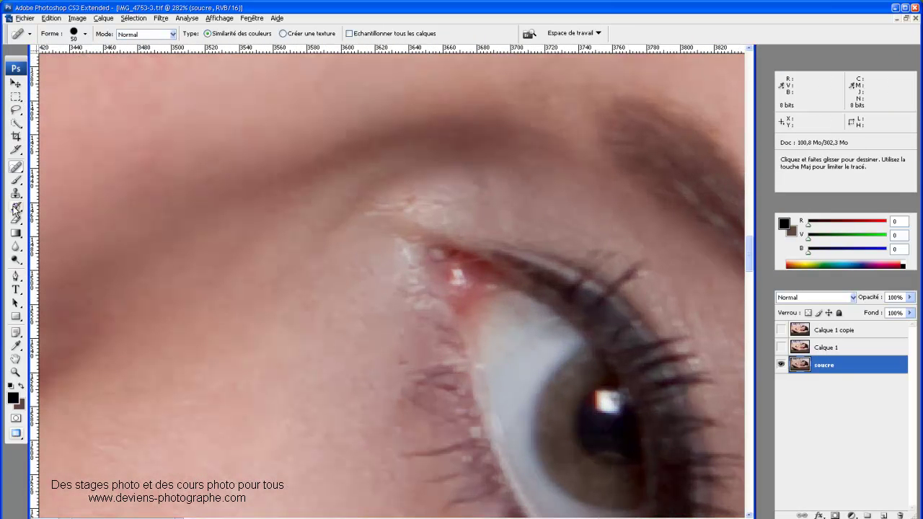
pyautogui.click(16, 193)
pyautogui.press('alt')
pyautogui.keyDown('alt'); pyautogui.click(540, 199); pyautogui.keyUp('alt')
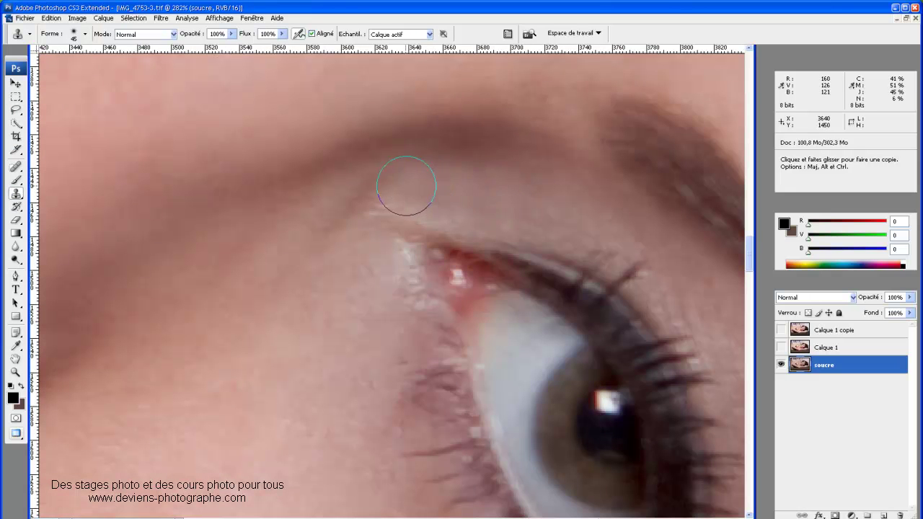
pyautogui.moveTo(489, 190); pyautogui.dragTo(491, 197)
pyautogui.press('alt')
pyautogui.keyDown('alt'); pyautogui.click(355, 272); pyautogui.keyUp('alt')
pyautogui.moveTo(387, 266); pyautogui.dragTo(392, 274)
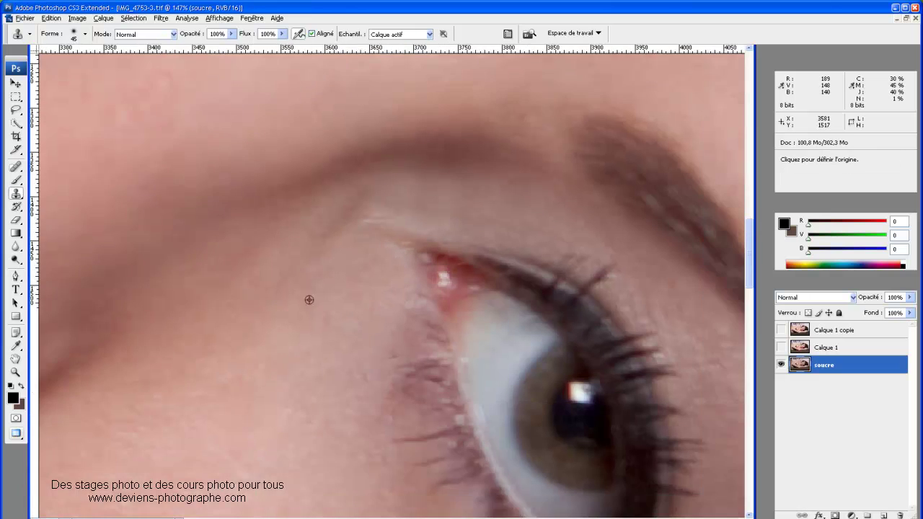
# Step: Spot-heal the remaining blemishes below and beside the inner eye corner
pyautogui.scroll(-5, 347, 292)
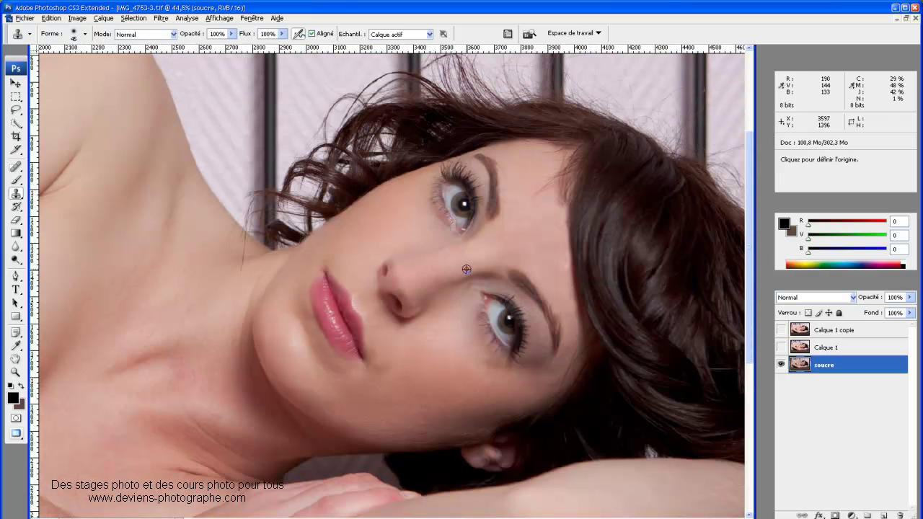
pyautogui.scroll(1, 467, 269)
pyautogui.scroll(2, 469, 272)
pyautogui.scroll(1, 469, 288)
pyautogui.scroll(1, 470, 309)
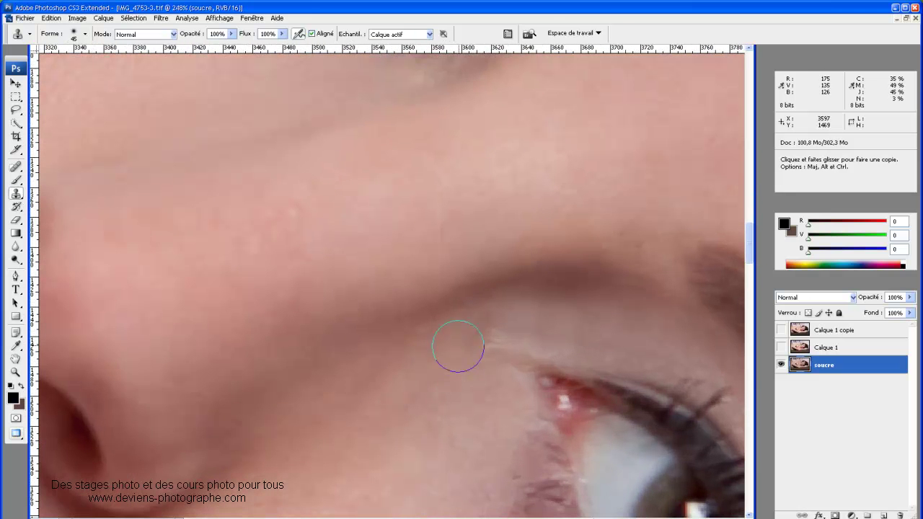
pyautogui.click(16, 168)
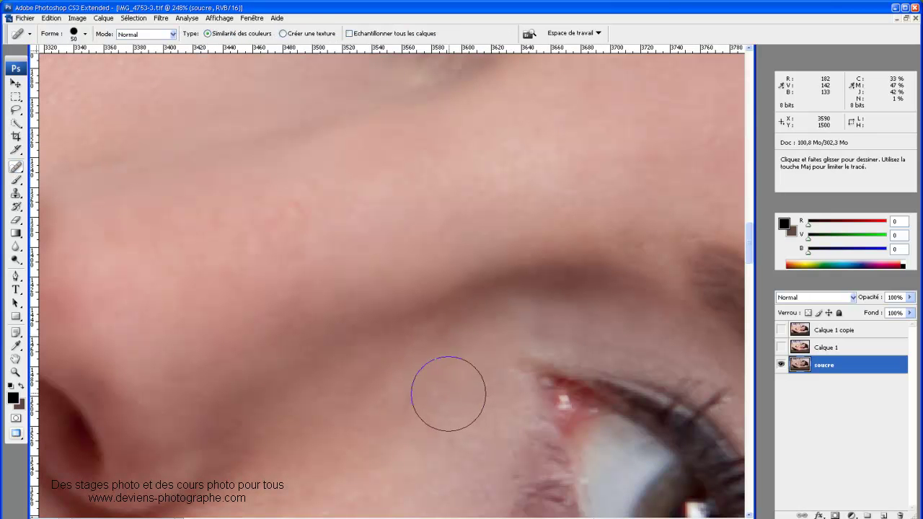
pyautogui.click(474, 417)
pyautogui.click(432, 374)
pyautogui.click(465, 395)
pyautogui.click(472, 374)
pyautogui.click(444, 385)
pyautogui.click(468, 370)
pyautogui.click(437, 381)
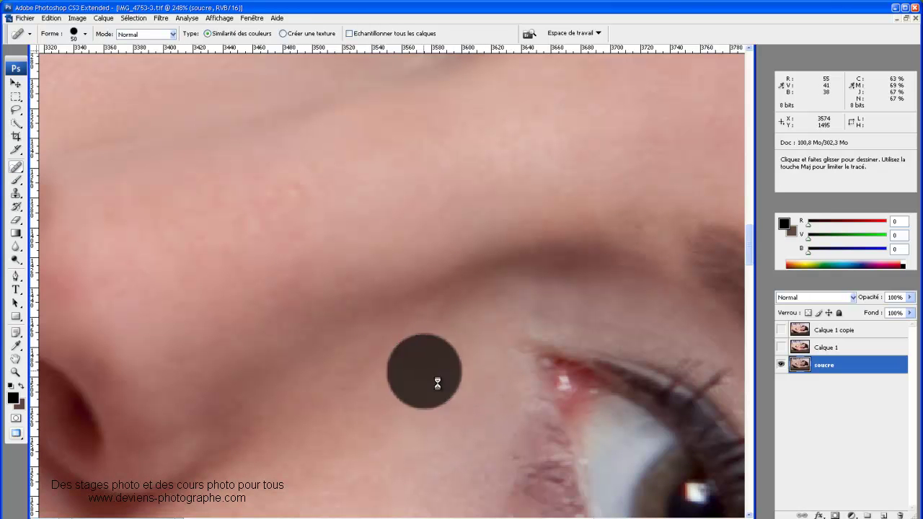
pyautogui.scroll(-1, 387, 363)
pyautogui.scroll(-5, 423, 341)
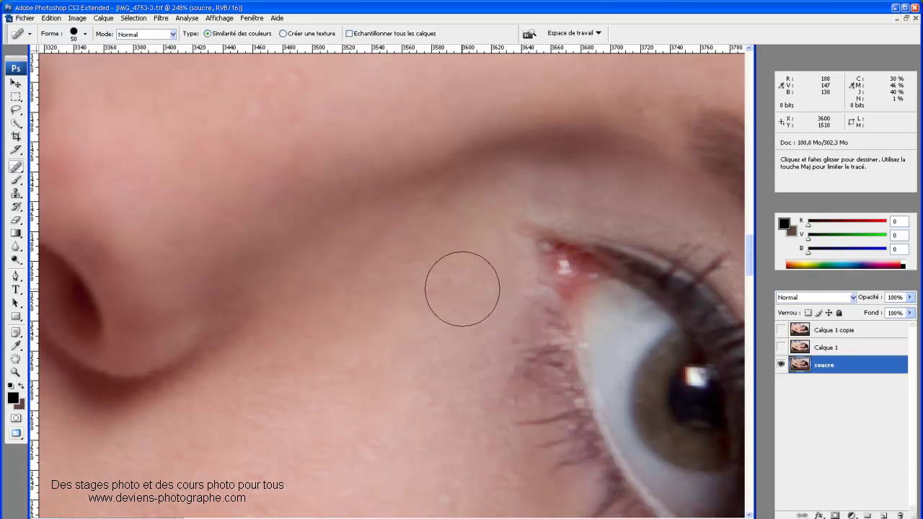
pyautogui.scroll(-5, 414, 318)
# Step: Toggle Calque 1's visibility off and on to compare before and after, leaving it visible
pyautogui.scroll(-2, 419, 314)
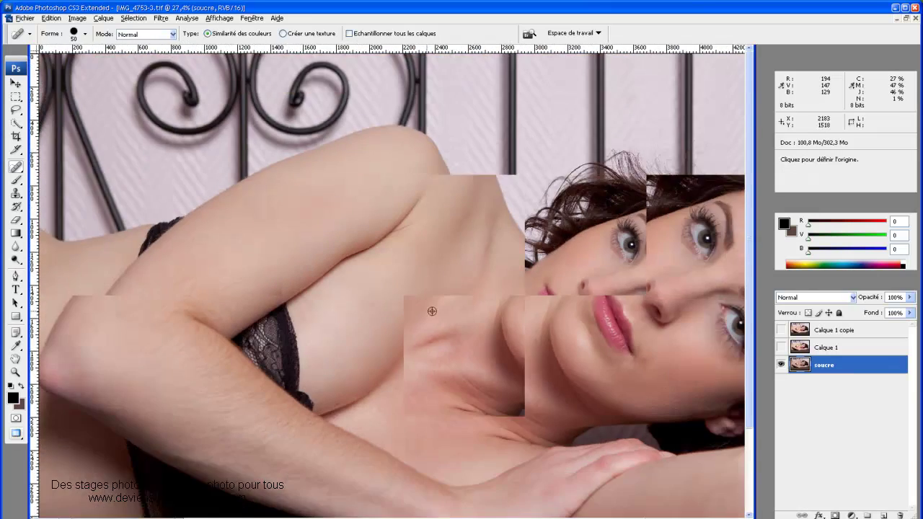
pyautogui.scroll(-2, 494, 292)
pyautogui.scroll(1, 535, 223)
pyautogui.scroll(2, 563, 184)
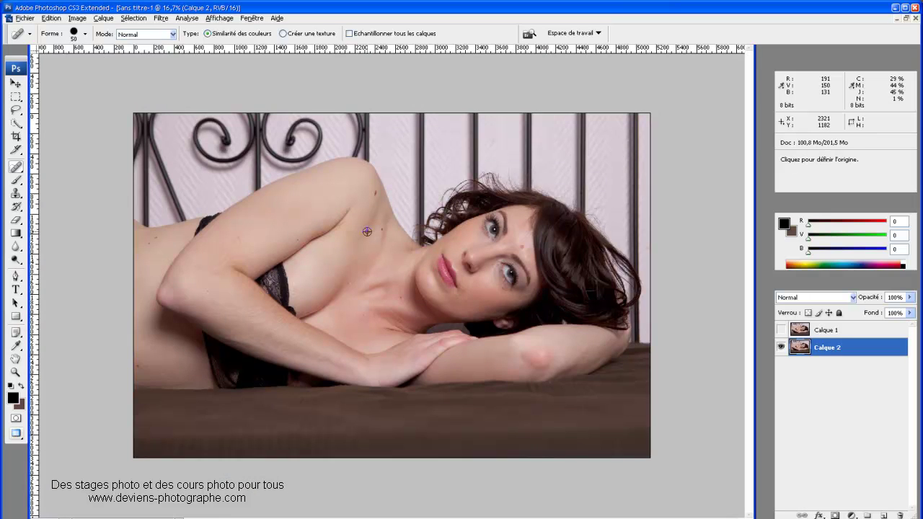
pyautogui.scroll(3, 366, 233)
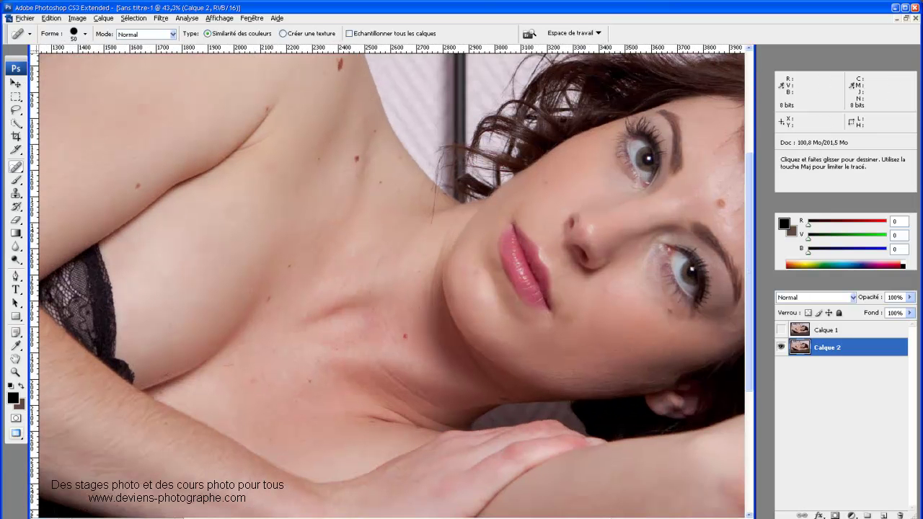
pyautogui.hscroll(5, 529, 251)
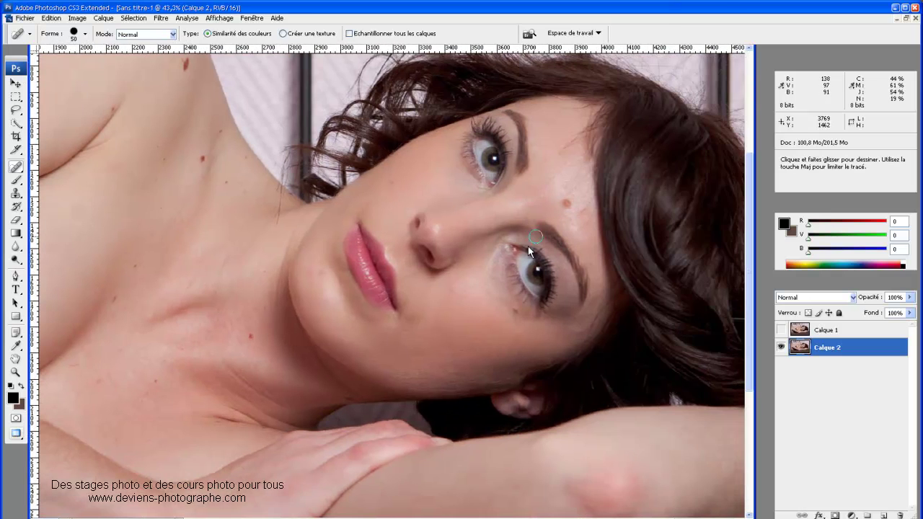
pyautogui.click(781, 331)
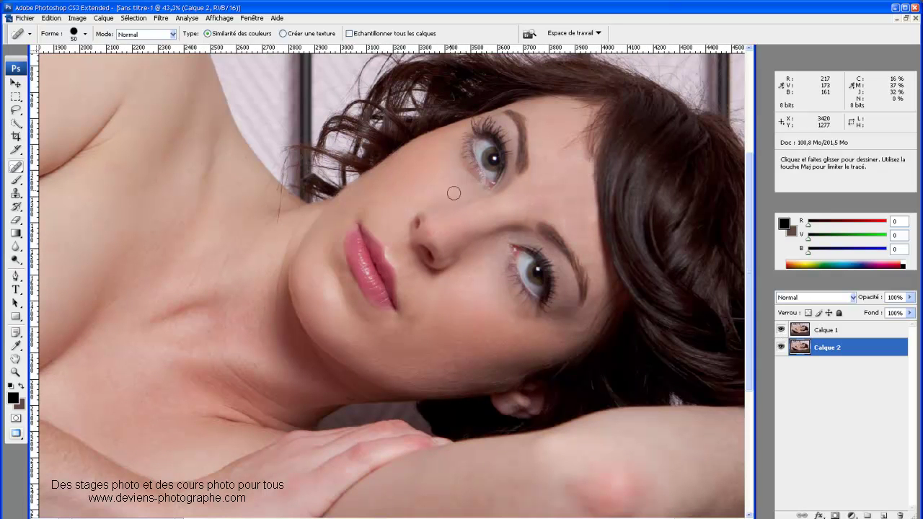
pyautogui.click(781, 331)
pyautogui.hscroll(-5, 208, 442)
pyautogui.hscroll(-3, 208, 443)
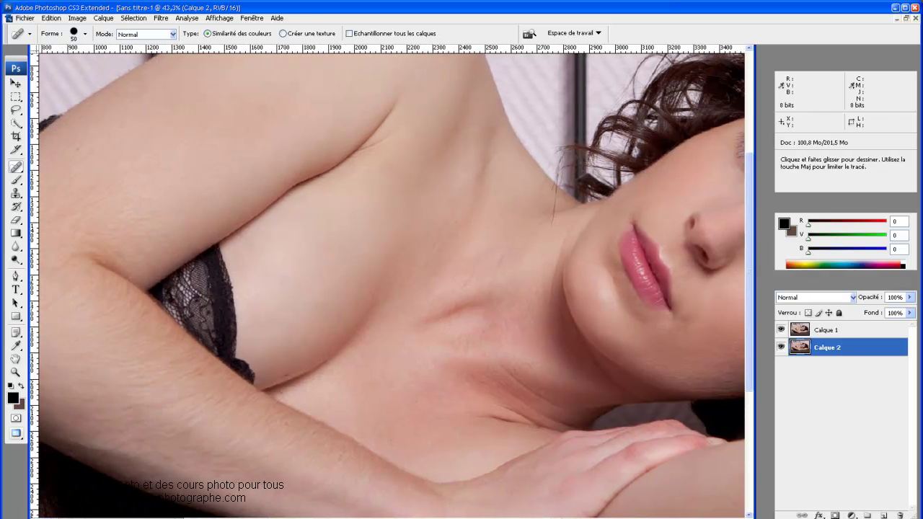
pyautogui.hscroll(-2, 208, 443)
pyautogui.scroll(4, 204, 434)
pyautogui.scroll(-1, 207, 399)
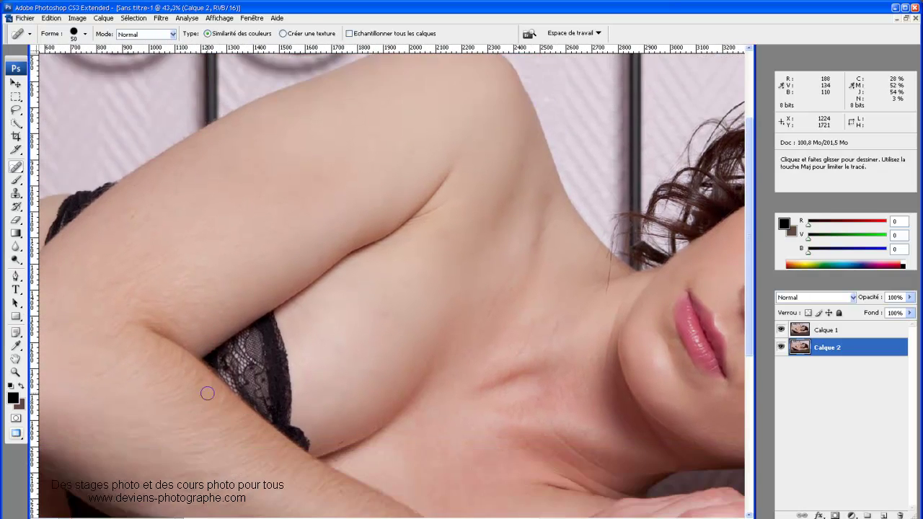
pyautogui.scroll(-3, 208, 390)
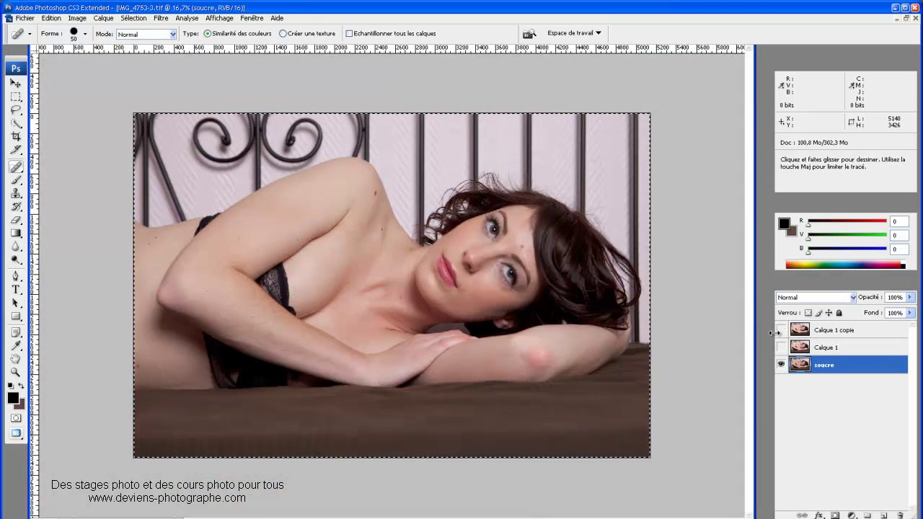
# Step: Show Calque 1 copie, select all, and heal a skin spot above the sheet on the upper layer
pyautogui.click(779, 330)
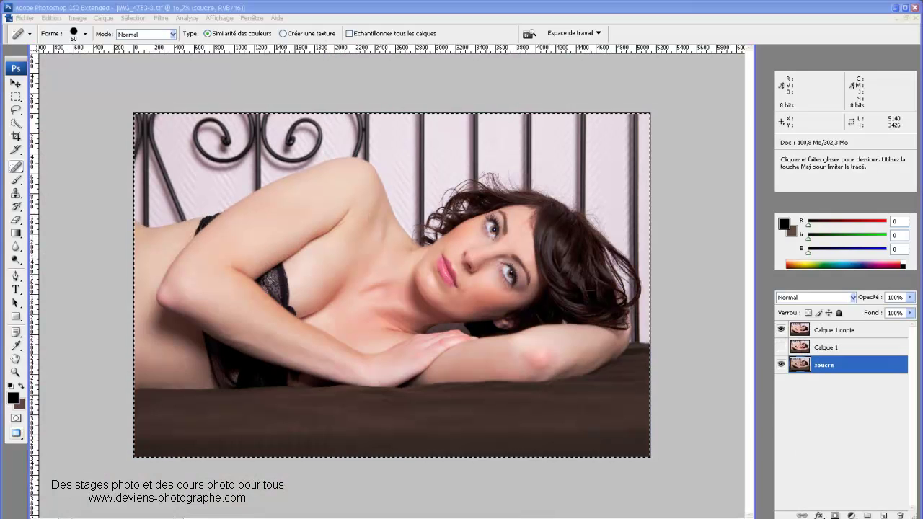
pyautogui.hotkey('ctrl', 'a')
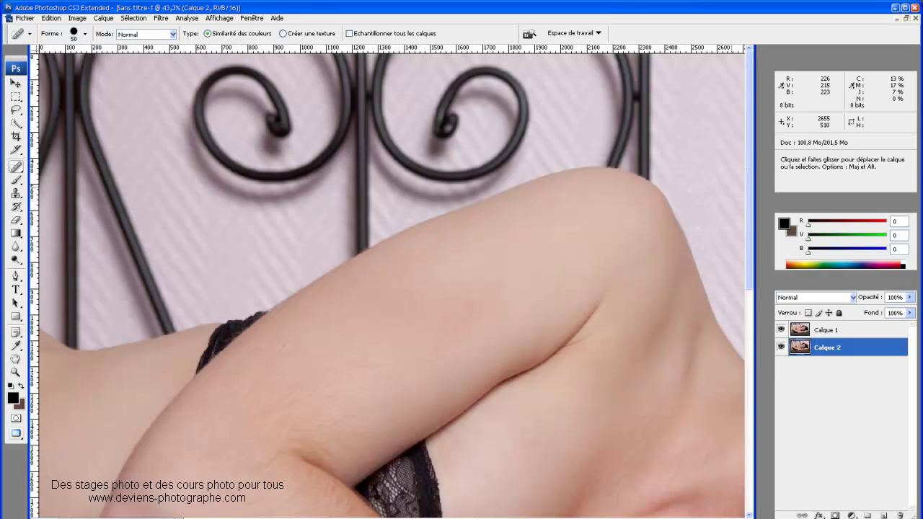
pyautogui.scroll(-2, 587, 169)
pyautogui.scroll(-6, 300, 241)
pyautogui.scroll(-2, 178, 344)
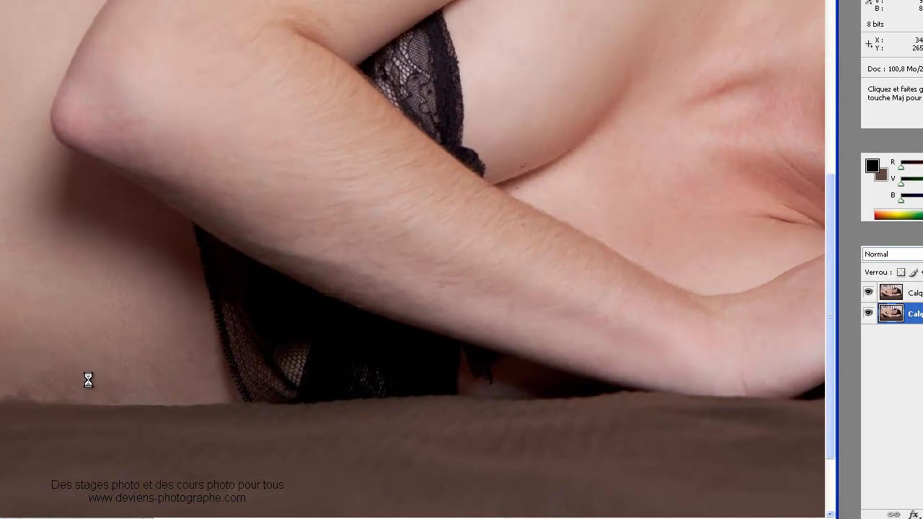
pyautogui.click(900, 295)
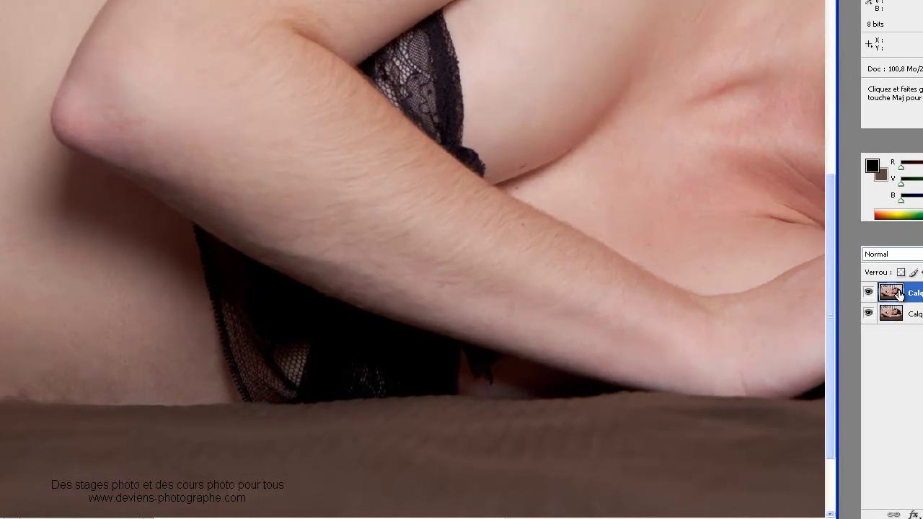
pyautogui.moveTo(94, 377)
pyautogui.mouseDown()
pyautogui.moveTo(62, 365)
pyautogui.moveTo(78, 364)
pyautogui.moveTo(81, 376)
pyautogui.moveTo(94, 368)
pyautogui.mouseUp()
# Step: Make the source layer beneath the visible retouched copy active, ready to continue healing
pyautogui.press('v')
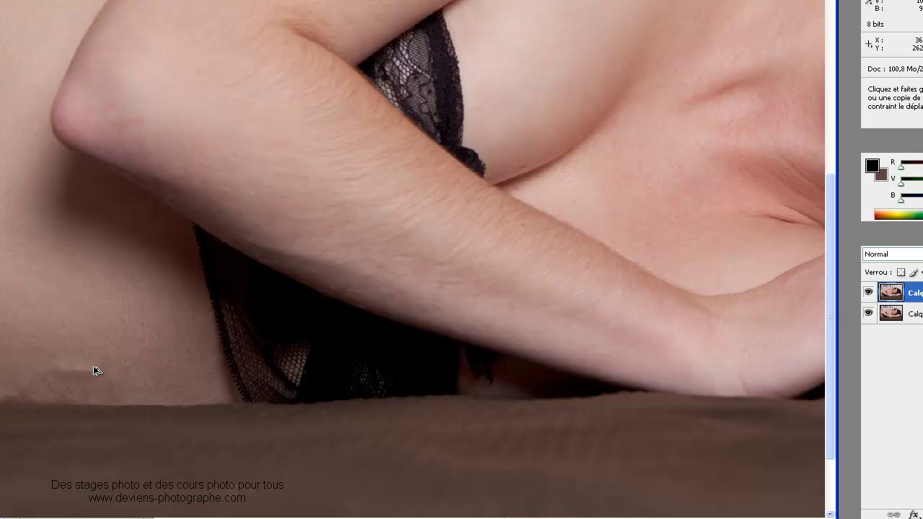
pyautogui.hotkey('alt', '[')
pyautogui.press('j')
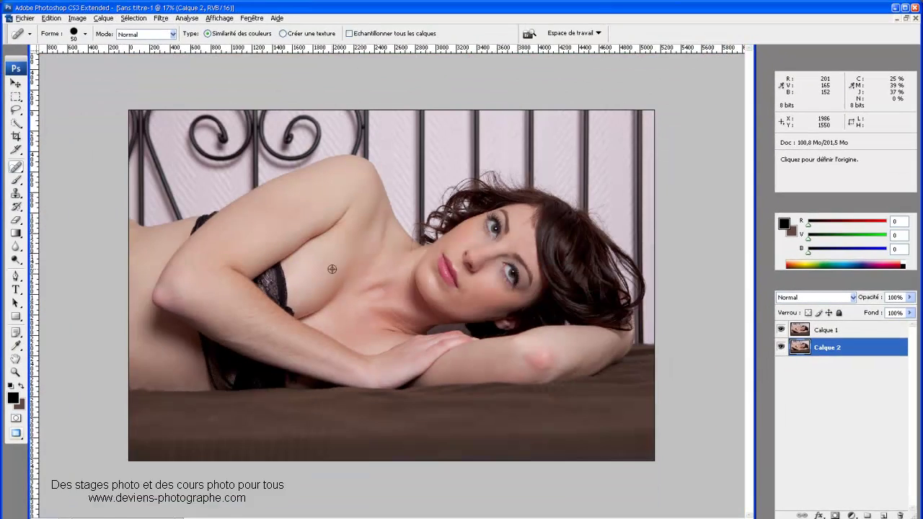
pyautogui.scroll(1, 331, 269)
pyautogui.scroll(1, 332, 269)
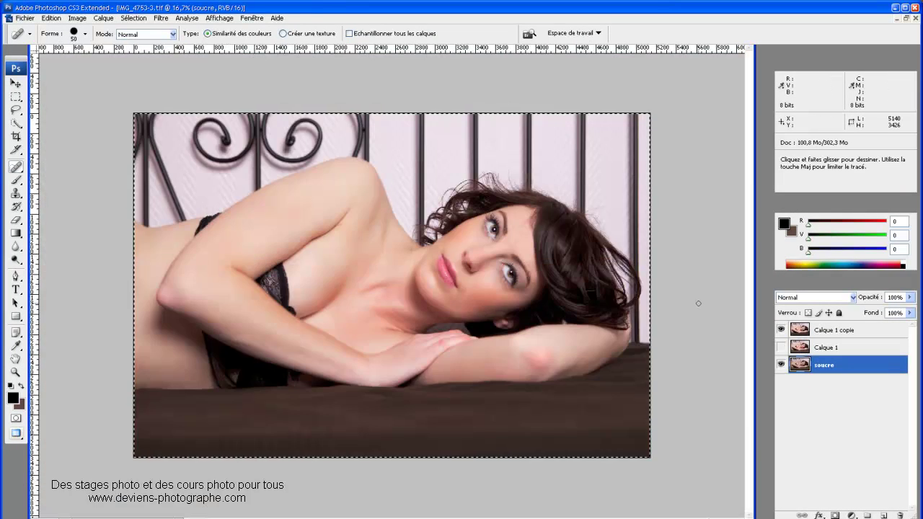
pyautogui.scroll(1, 392, 291)
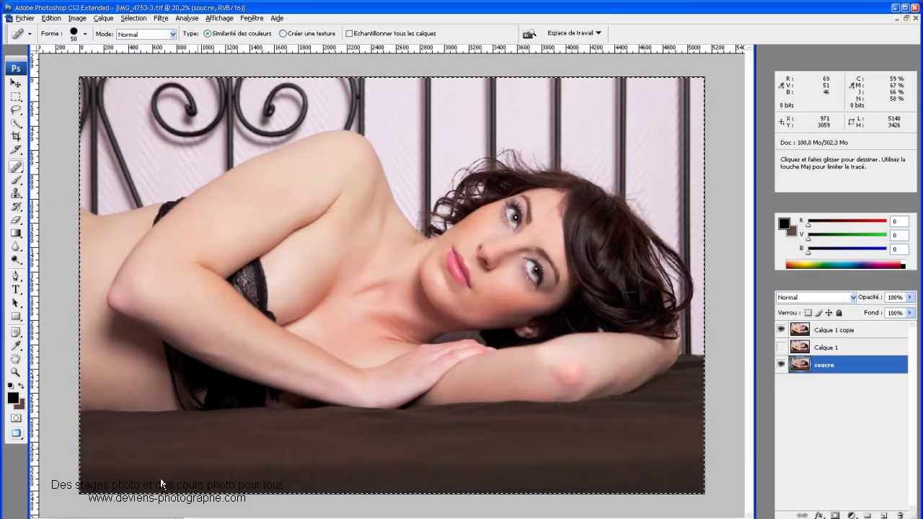